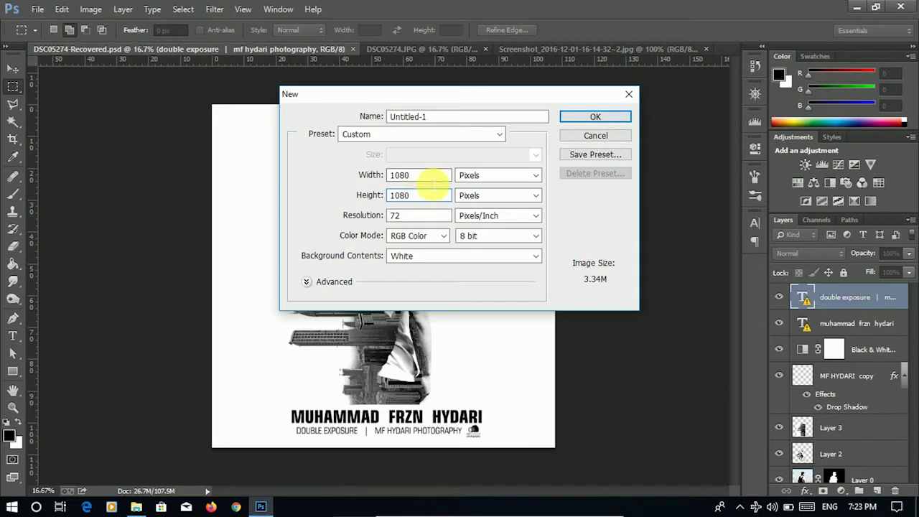
- Name the new 1080 × 1080 document 'double exposure' and create it
left_click_drag(439, 118, 400, 117)
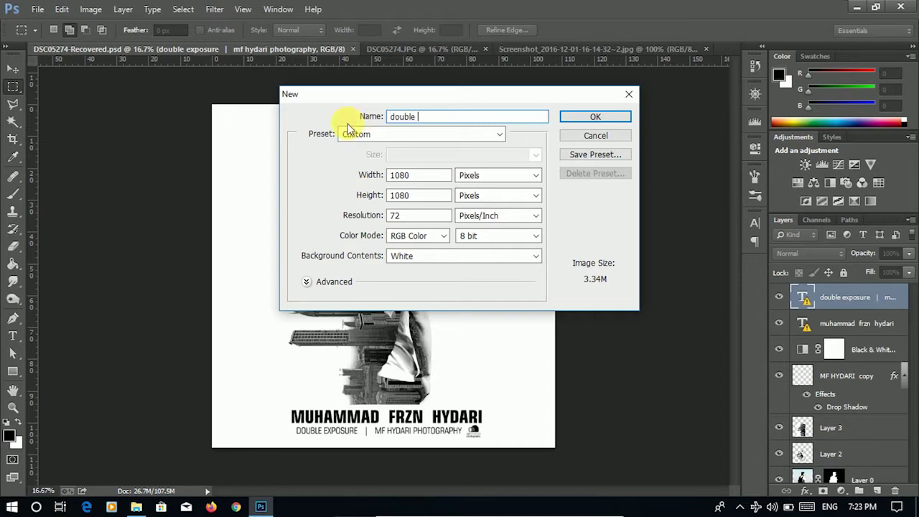
type("double ex")
key("Escape")
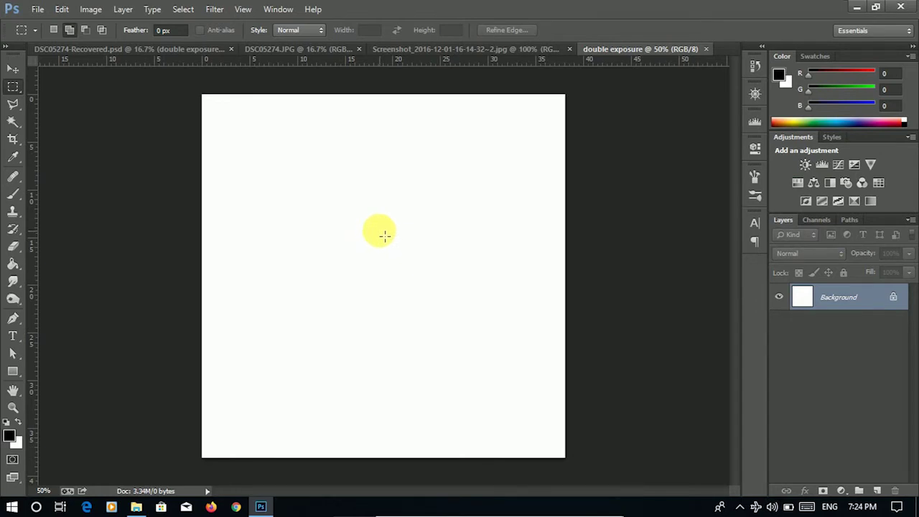
- Check the city skyline and blank canvas tabs, then return to the DSC05274.JPG photo
left_click(282, 50)
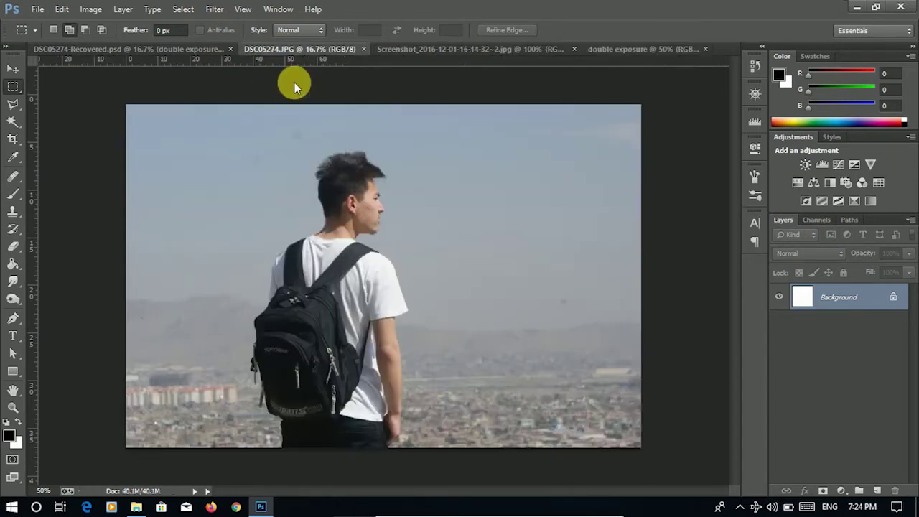
left_click(404, 50)
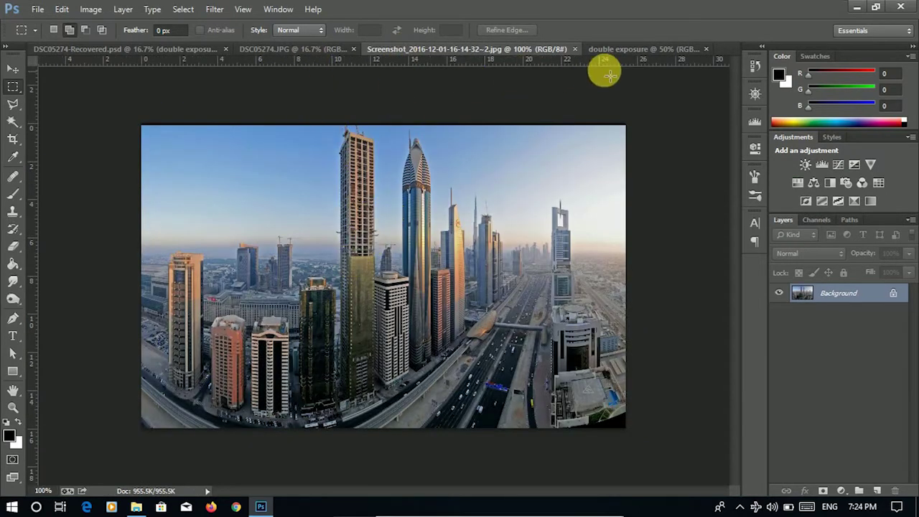
left_click(607, 50)
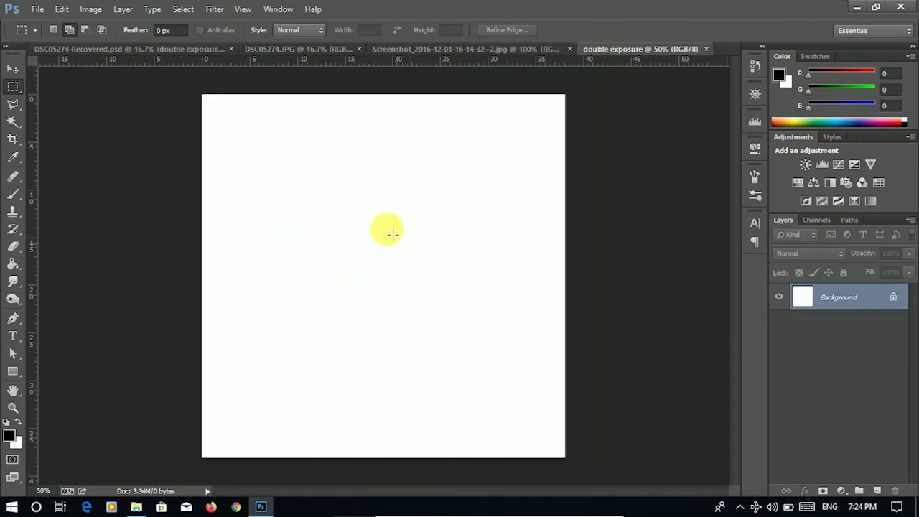
left_click(308, 50)
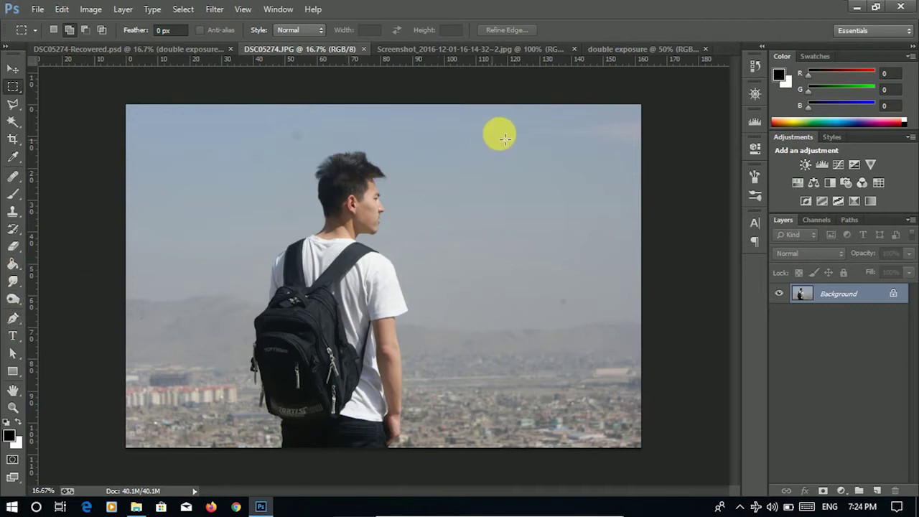
- Zoom in on the man's head and open the Filter menu
scroll(349, 154, "up", 3)
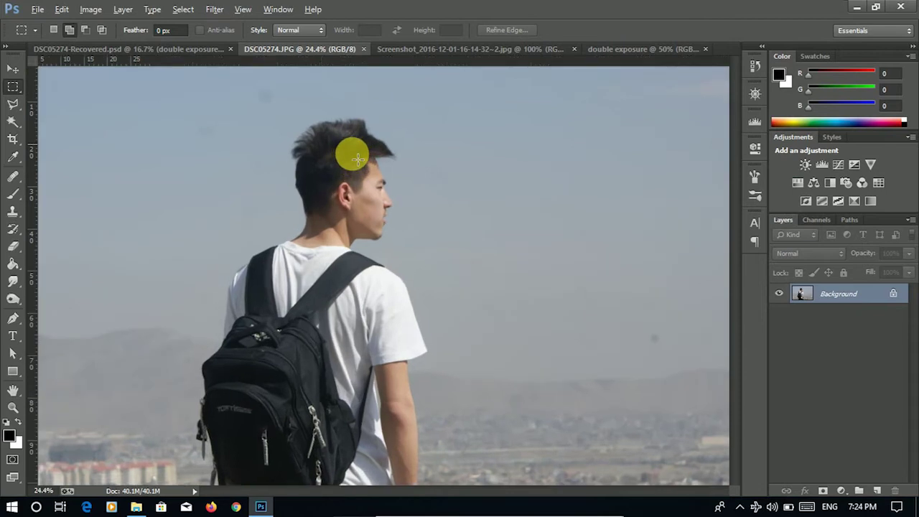
scroll(349, 150, "up", 3)
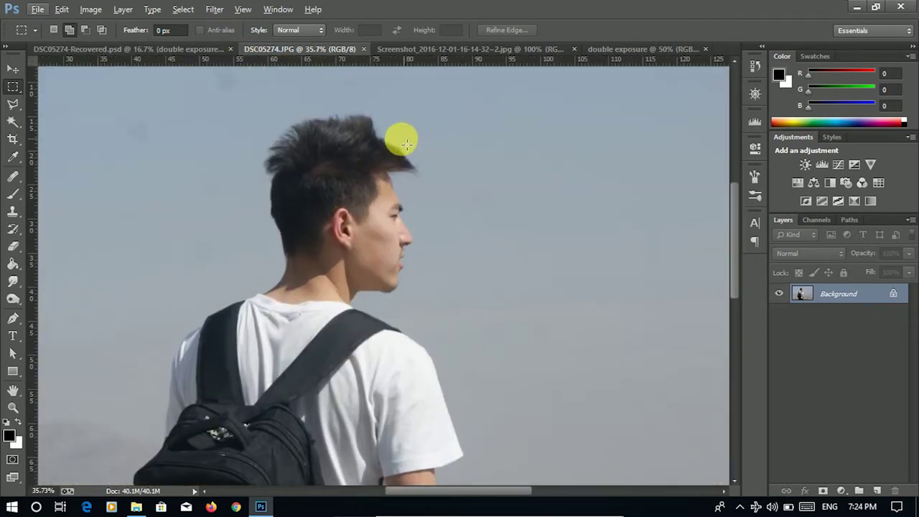
left_click(214, 9)
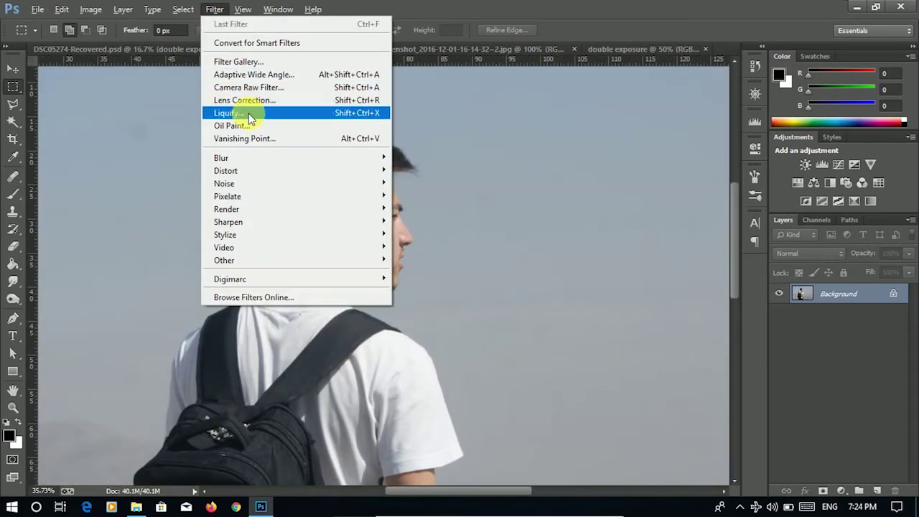
- Apply a Liquify Forward Warp that tidies the stray hair on top and smooths the back of the head
left_click(253, 113)
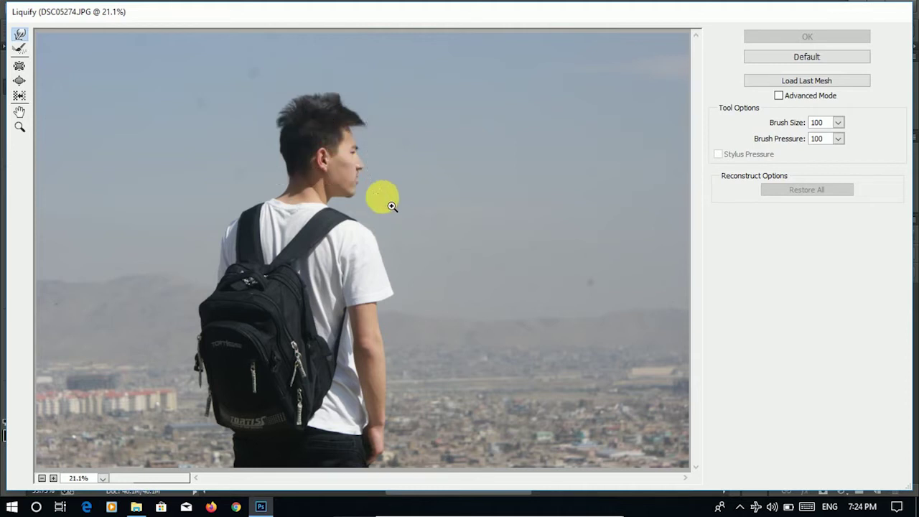
left_click_drag(391, 218, 391, 218)
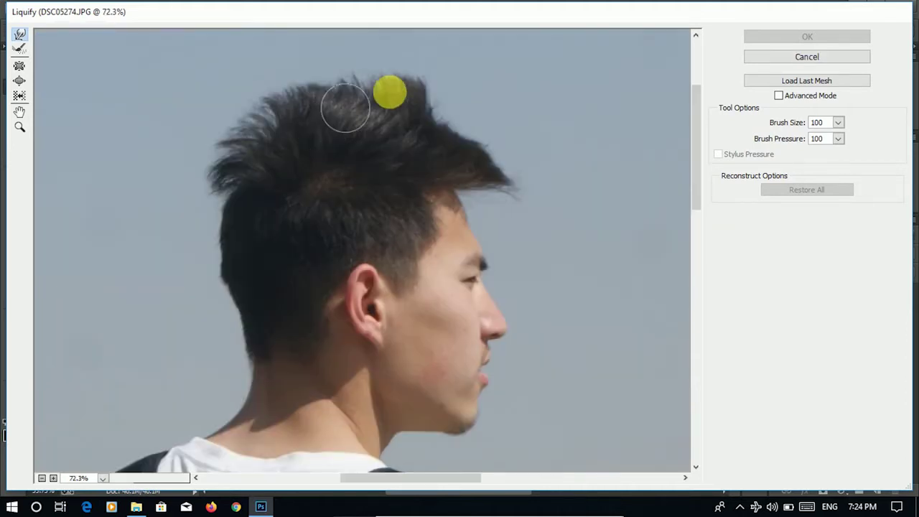
mouse_move(413, 88)
left_mouse_down()
mouse_move(386, 72)
mouse_move(416, 79)
mouse_move(411, 87)
mouse_move(425, 119)
mouse_move(438, 121)
mouse_move(419, 99)
mouse_move(415, 106)
mouse_move(428, 79)
mouse_move(410, 68)
mouse_move(385, 77)
mouse_move(350, 63)
mouse_move(396, 78)
mouse_move(391, 84)
mouse_move(412, 81)
mouse_move(410, 91)
mouse_move(465, 132)
mouse_move(508, 184)
left_mouse_up()
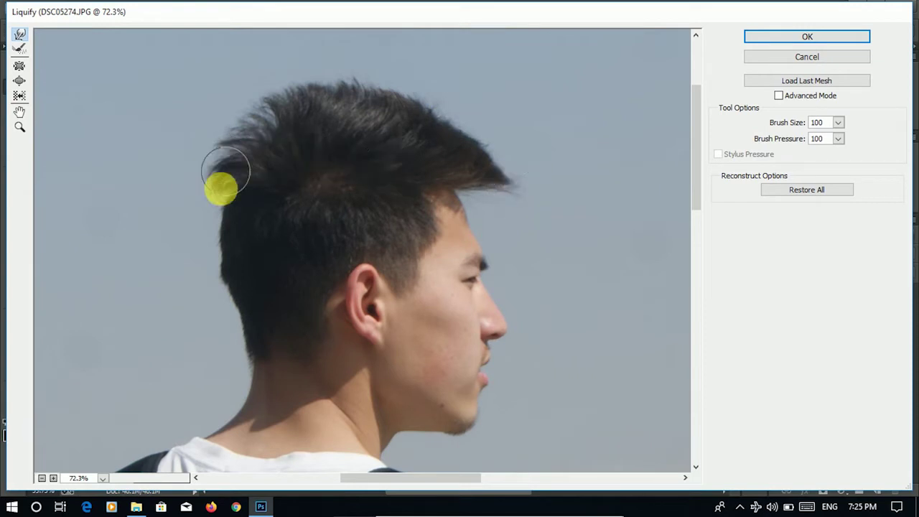
mouse_move(226, 245)
left_mouse_down()
mouse_move(232, 221)
mouse_move(227, 247)
mouse_move(222, 225)
mouse_move(214, 278)
mouse_move(235, 308)
mouse_move(234, 187)
mouse_move(220, 166)
mouse_move(227, 132)
mouse_move(215, 135)
mouse_move(254, 95)
mouse_move(352, 75)
mouse_move(355, 53)
mouse_move(357, 63)
mouse_move(413, 60)
mouse_move(493, 132)
mouse_move(511, 133)
mouse_move(531, 219)
mouse_move(595, 180)
mouse_move(447, 144)
mouse_move(236, 291)
mouse_move(245, 303)
mouse_move(236, 267)
mouse_move(214, 236)
left_mouse_up()
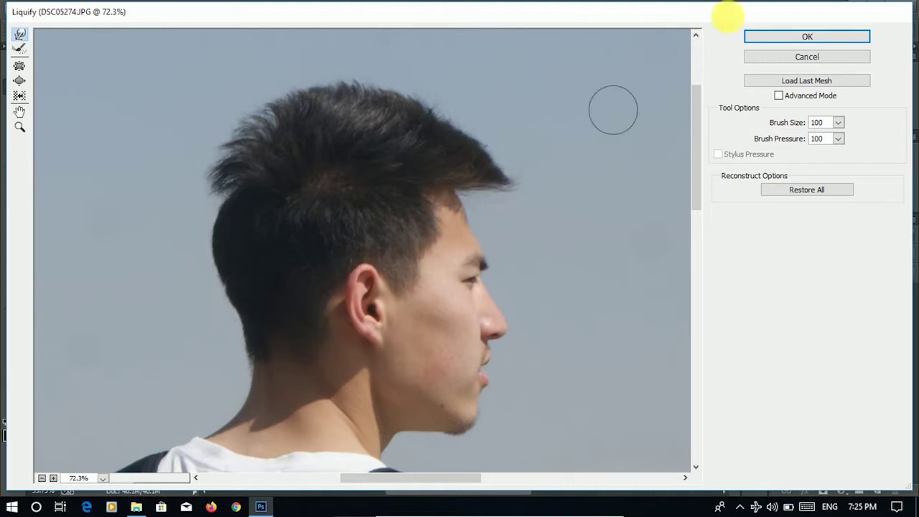
left_click(782, 38)
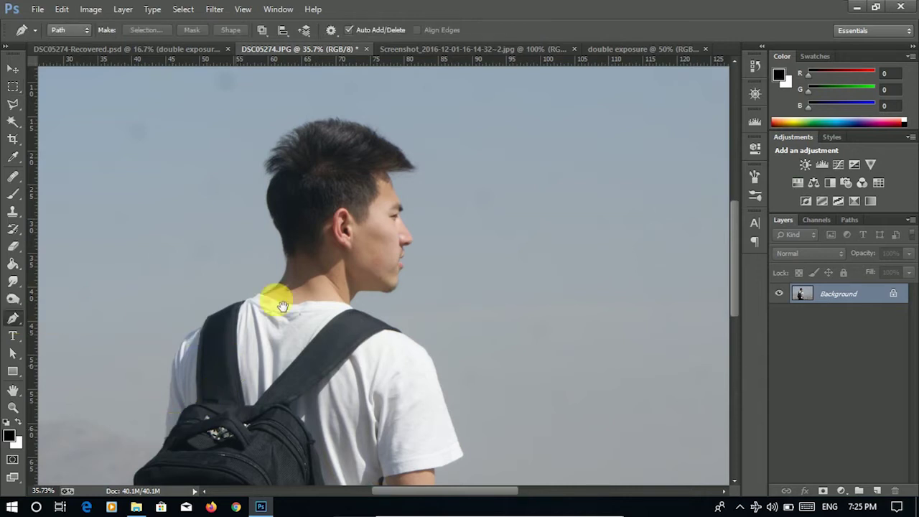
- Start the Pen outline at the photo's bottom edge and curve it along the trousers
left_click_drag(232, 371, 308, 154)
left_click_drag(286, 353, 277, 294)
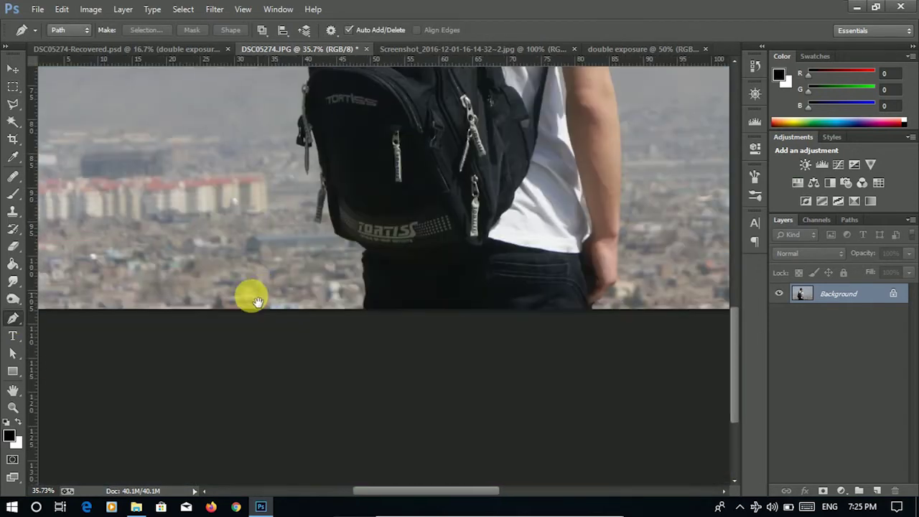
scroll(345, 314, "up", 4)
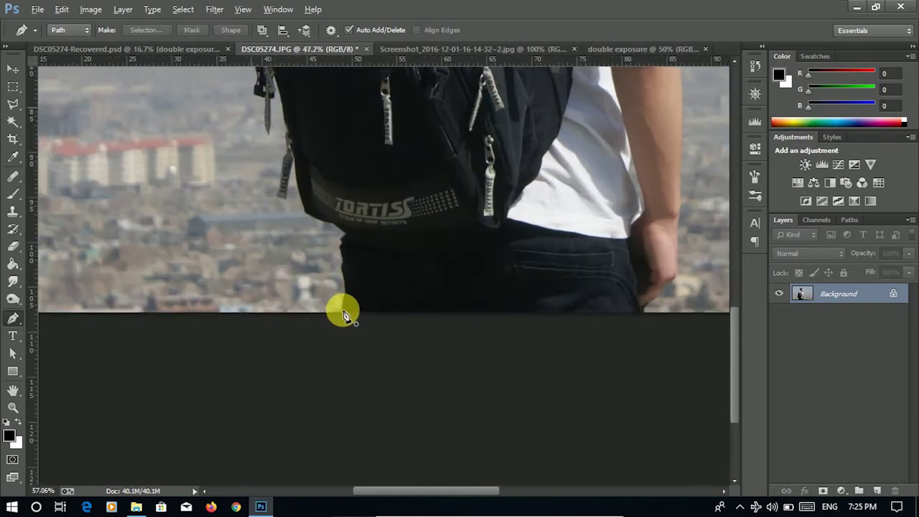
scroll(345, 314, "up", 3)
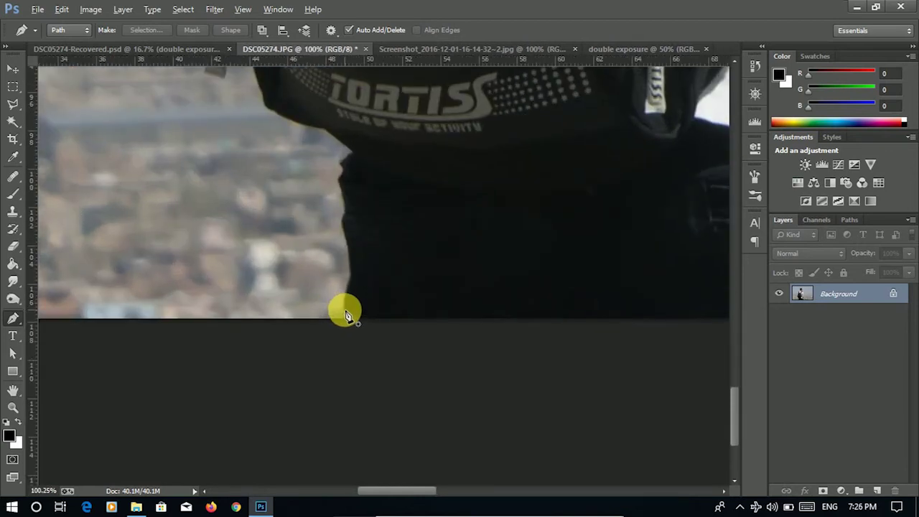
scroll(352, 324, "up", 2)
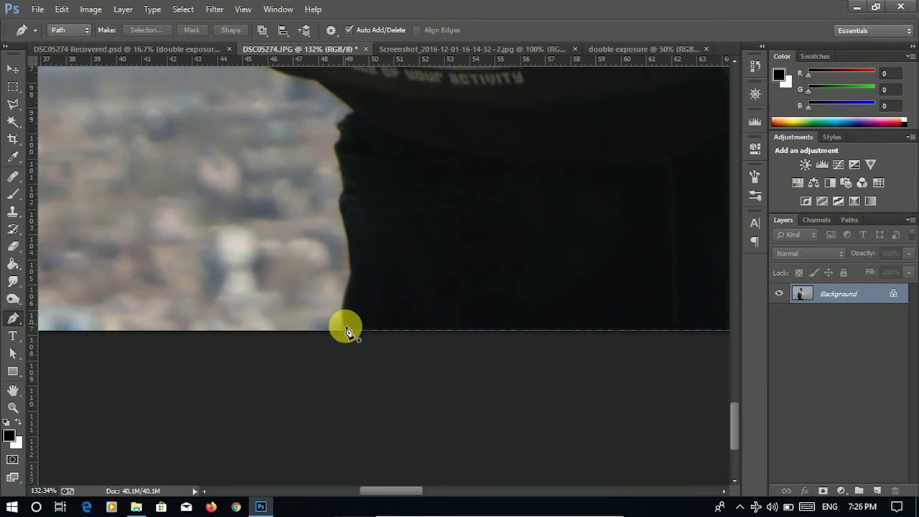
scroll(345, 336, "up", 1)
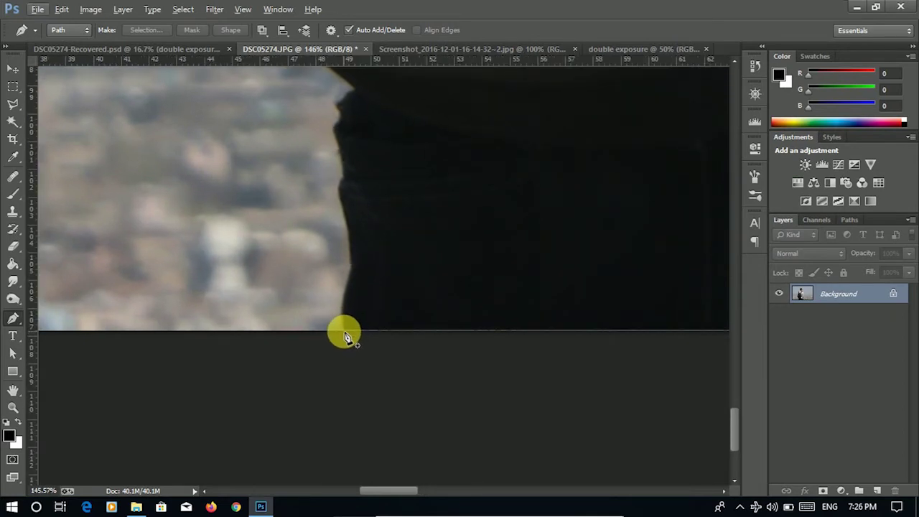
left_click(344, 331)
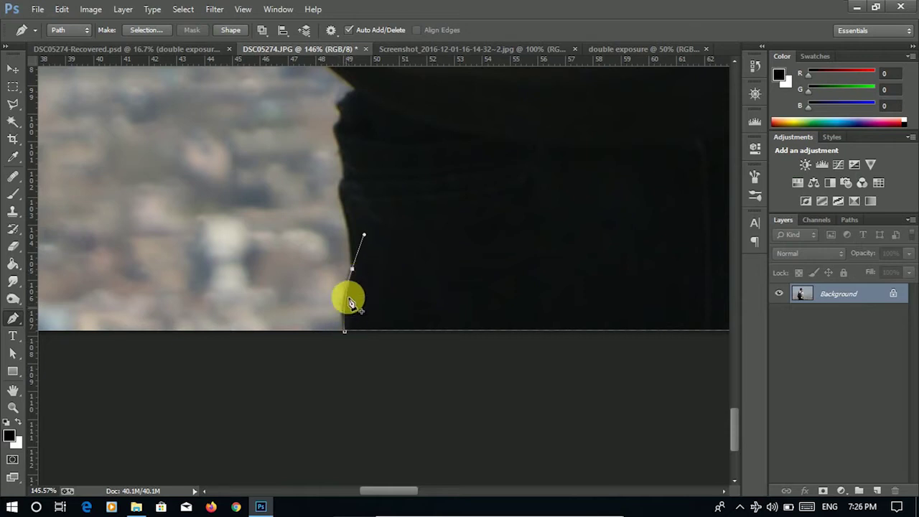
left_click_drag(352, 269, 294, 259)
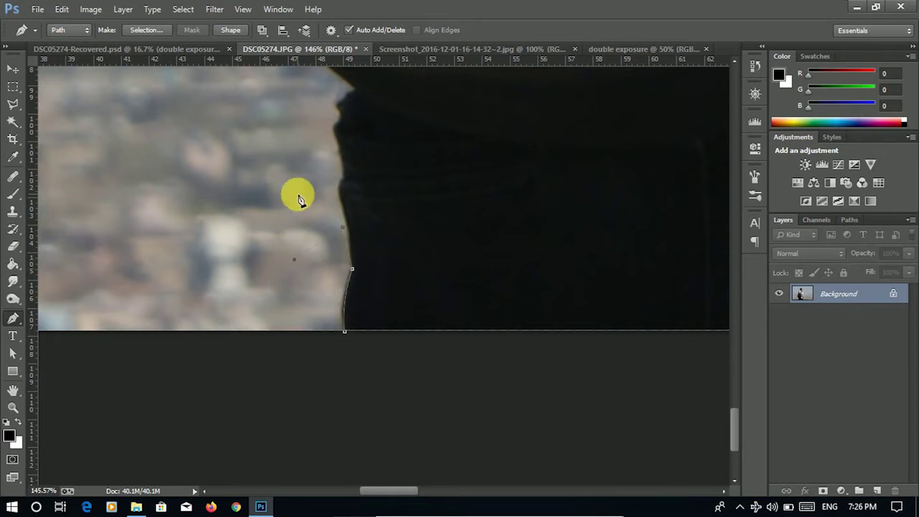
left_click(298, 195)
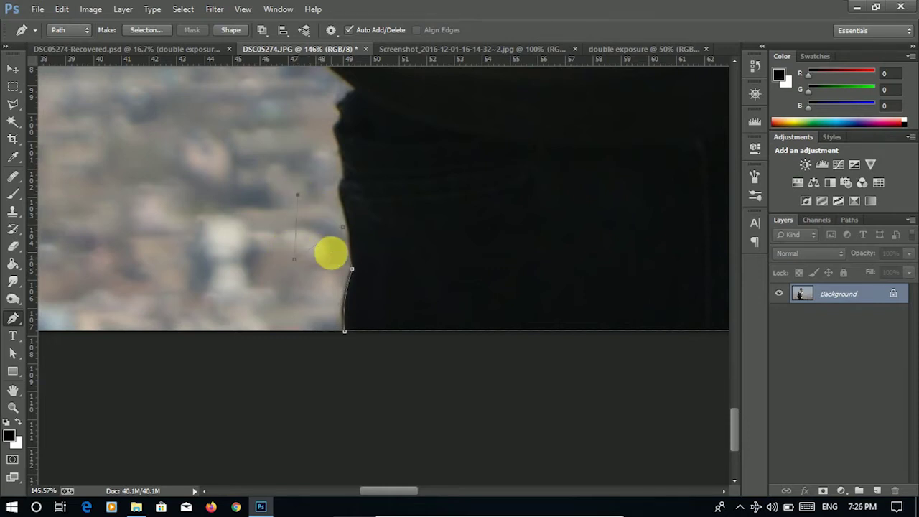
key("ctrl+alt+z")
key("ctrl+alt+z")
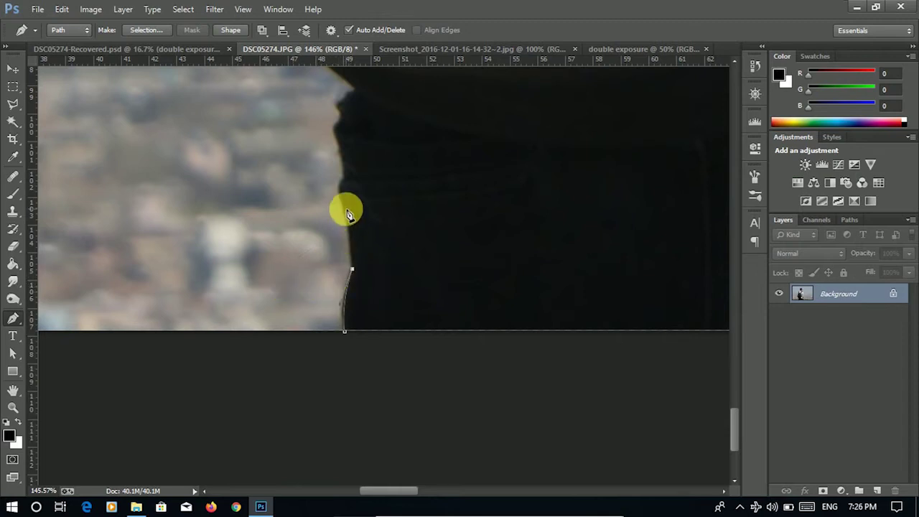
- Continue the outline with anchors up the backpack's dark edge
left_click_drag(328, 175, 345, 181)
left_click(344, 167)
left_click(339, 150)
left_click(335, 126)
- Extend the Pen outline further up the backpack's dark edge with curved anchors
left_click(341, 114)
left_click(335, 98)
left_click_drag(339, 87, 337, 142)
left_click(339, 132)
left_click(313, 108)
left_click_drag(218, 81, 245, 299)
left_click(249, 153)
left_click_drag(221, 233, 216, 127)
- Trace around the first hanging tag and up the edge above it
left_click(201, 174)
left_click(192, 222)
left_click(187, 252)
left_click(160, 244)
left_click(164, 235)
left_click(173, 217)
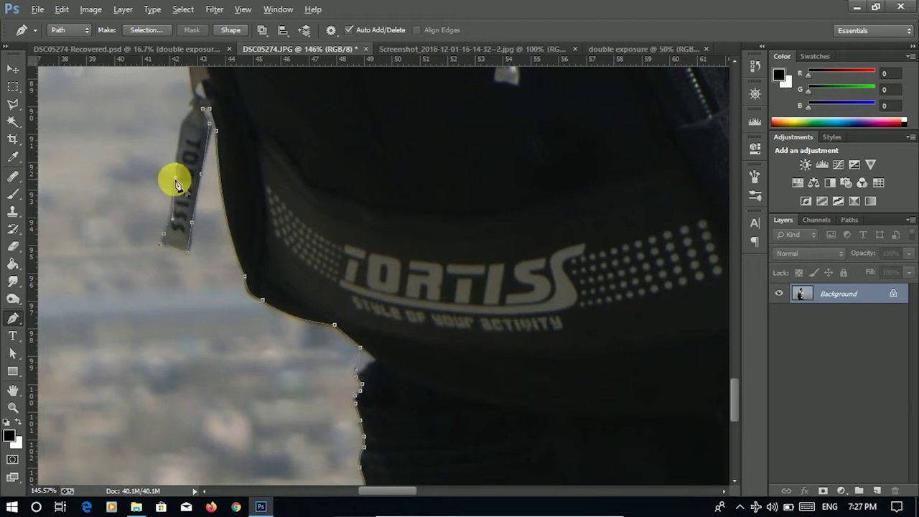
left_click_drag(192, 86, 253, 262)
left_click(250, 230)
left_click(246, 195)
left_click(238, 133)
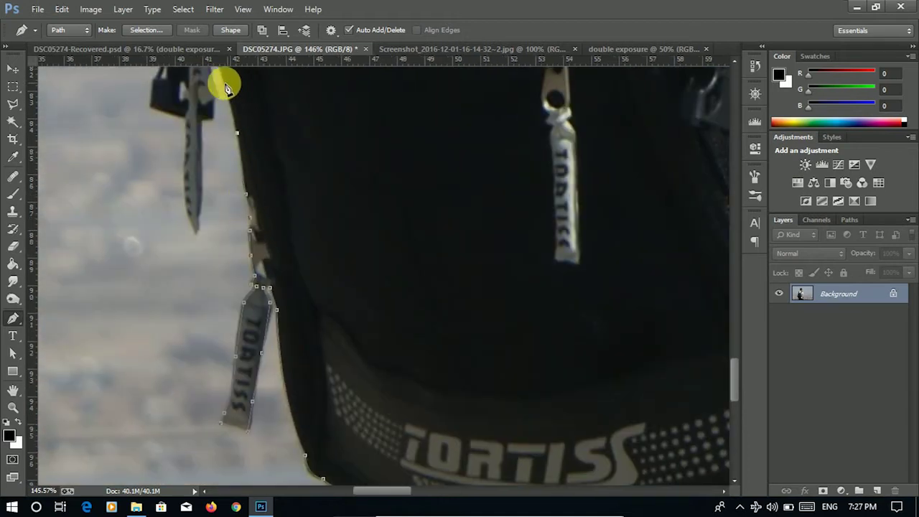
- Trace the outline around the second hanging tag
left_click_drag(226, 86, 246, 191)
left_click(257, 219)
left_click(246, 185)
left_click(247, 233)
left_click(246, 256)
left_click(234, 314)
left_click(230, 366)
left_click(220, 344)
left_click(218, 284)
left_click(184, 241)
left_click(186, 215)
- Continue the outline over the buckle and up to the top of the strap
left_click_drag(188, 167, 221, 226)
left_click(192, 150)
left_click(202, 130)
left_click(209, 111)
left_click(205, 101)
left_click(211, 124)
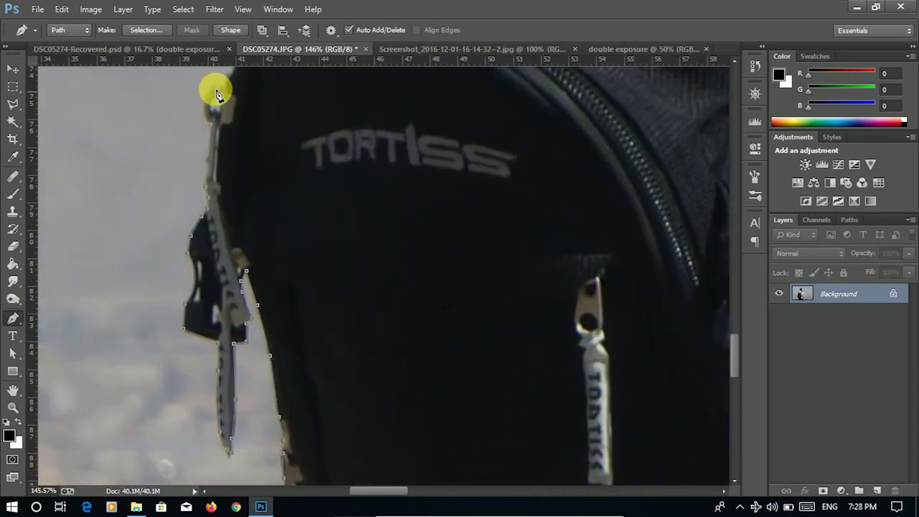
left_click_drag(216, 86, 228, 160)
left_click(224, 108)
left_click(227, 95)
left_click(222, 148)
- Curve the outline along the bag edge and up the bag top
scroll(227, 144, "up", 3)
left_click(224, 167)
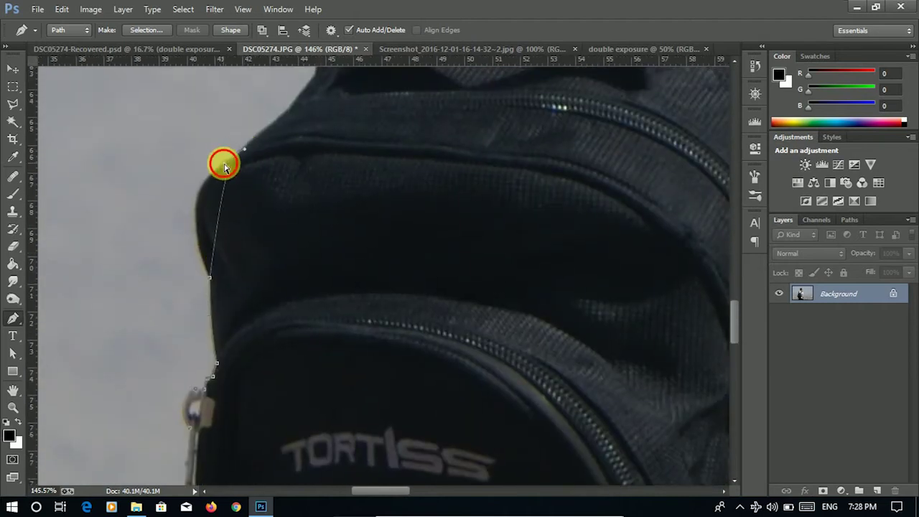
left_click_drag(247, 146, 251, 139)
left_click(271, 128)
left_click(284, 113)
left_click(314, 77)
- Add outline anchors along the white shirt sleeve and up the strap edge
left_click_drag(314, 76, 271, 210)
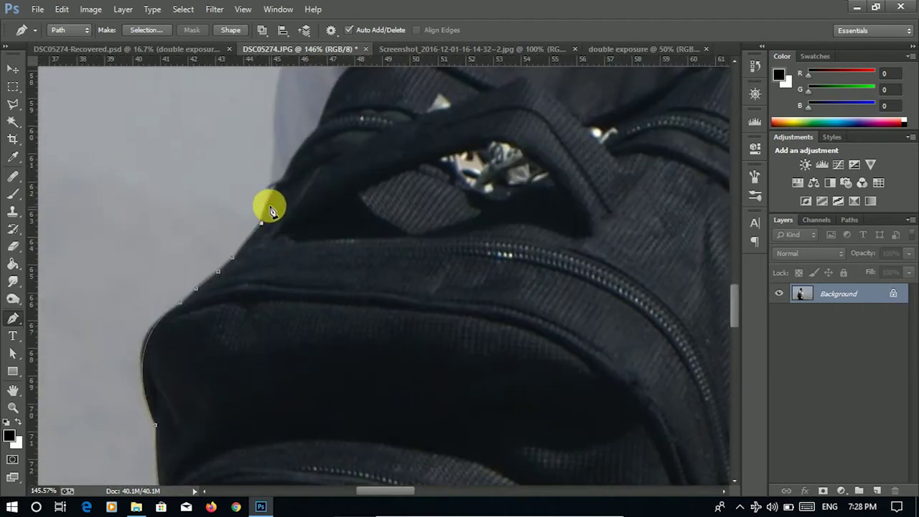
left_click_drag(272, 93, 220, 222)
left_click_drag(232, 90, 221, 237)
left_click(205, 227)
left_click(209, 197)
left_click(228, 161)
left_click(246, 125)
left_click(262, 99)
left_click(286, 82)
- Curve the outline at the strap top and trace across the shirt shoulder
left_click_drag(316, 70, 214, 168)
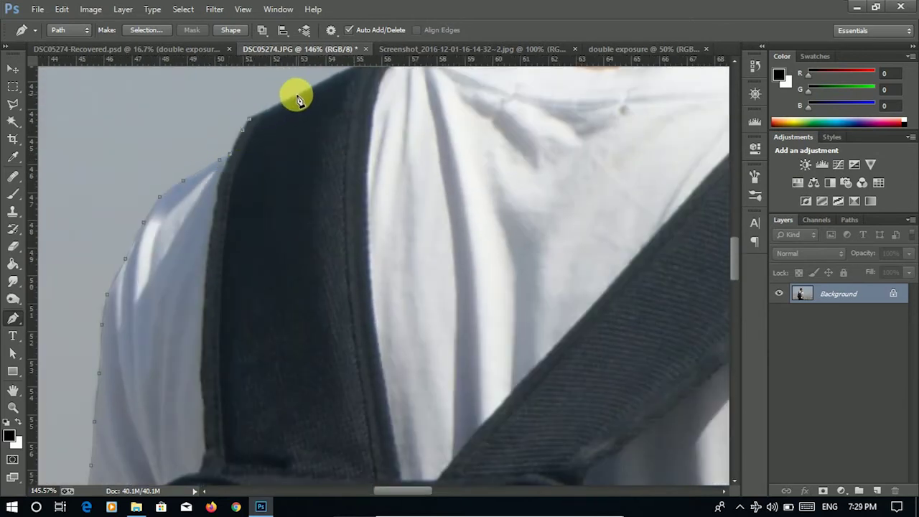
left_click_drag(297, 98, 204, 192)
left_click_drag(308, 147, 294, 148)
left_click(316, 142)
left_click(331, 138)
left_click(344, 133)
left_click(361, 121)
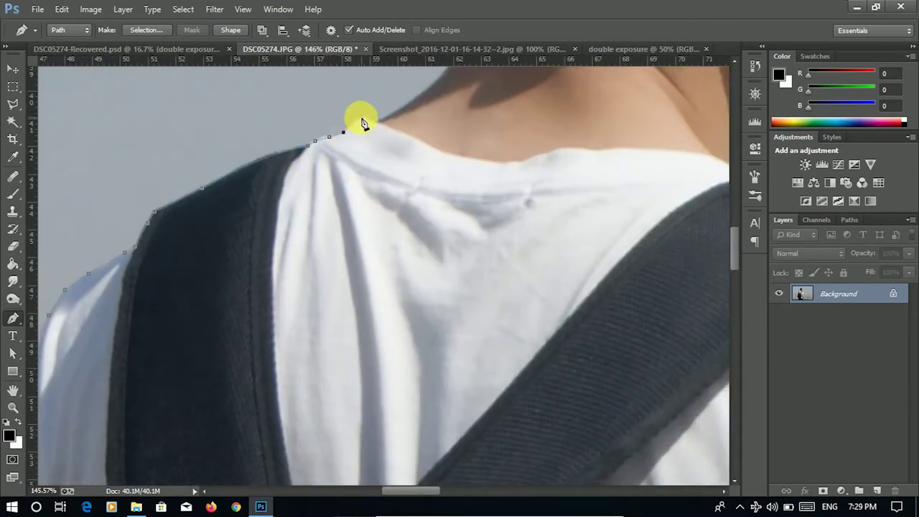
left_click(376, 122)
- Trace the outline up the back of the neck and along the hairline
left_click_drag(369, 175, 268, 300)
left_click_drag(358, 216, 360, 227)
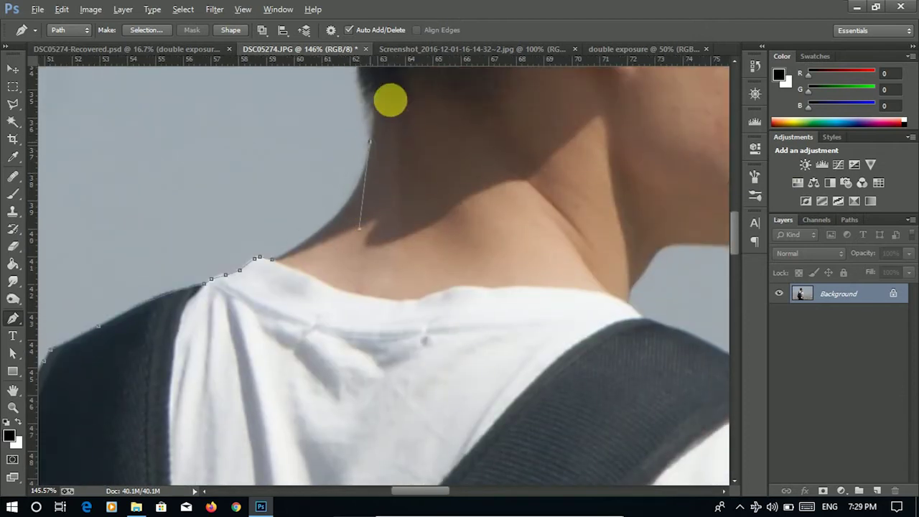
left_click_drag(390, 99, 373, 234)
left_click(350, 238)
left_click(344, 199)
left_click(336, 159)
left_click(319, 128)
left_click(299, 91)
- Curve the outline around the back of the man's hair
left_click_drag(301, 93, 252, 287)
left_click(239, 123)
left_click_drag(252, 91, 221, 79)
- Trace Pen anchors along the top of the hair down to where it meets the forehead
left_click(225, 194)
left_click(309, 126)
left_click(399, 81)
left_click(453, 79)
left_click(536, 81)
left_click_drag(537, 81, 306, 107)
left_click(425, 164)
left_click(525, 228)
left_click(572, 292)
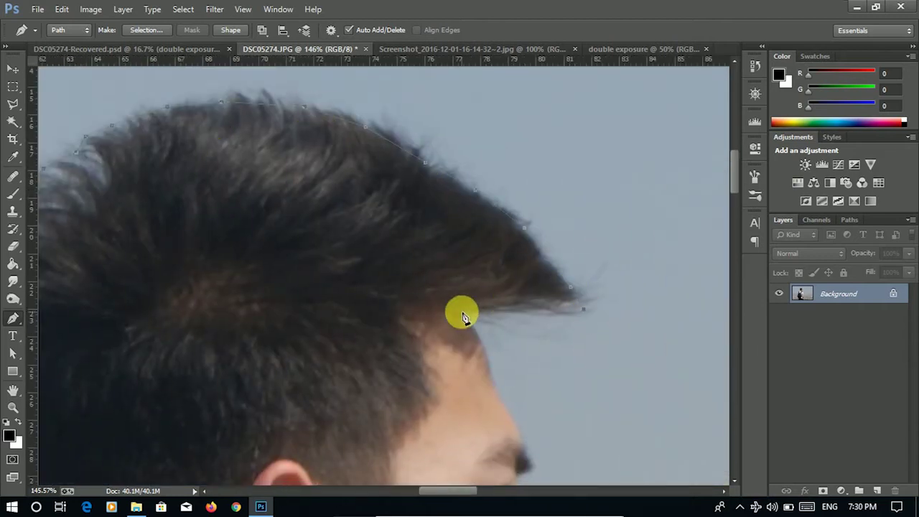
left_click(462, 314)
- Continue the path down the forehead and brow to the nose tip and under the nose
scroll(437, 269, "up", 1)
left_click_drag(430, 270, 437, 295)
left_click_drag(445, 334, 454, 340)
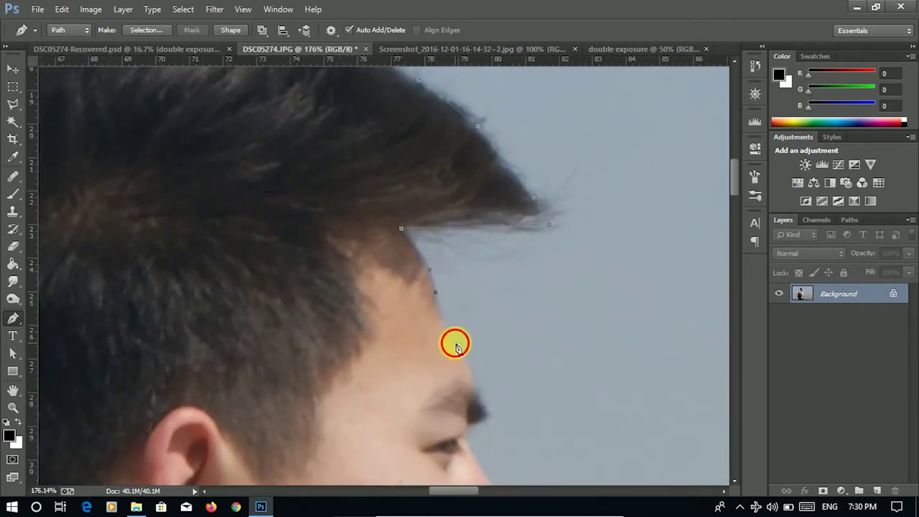
scroll(441, 308, "down", 3)
left_click(426, 352)
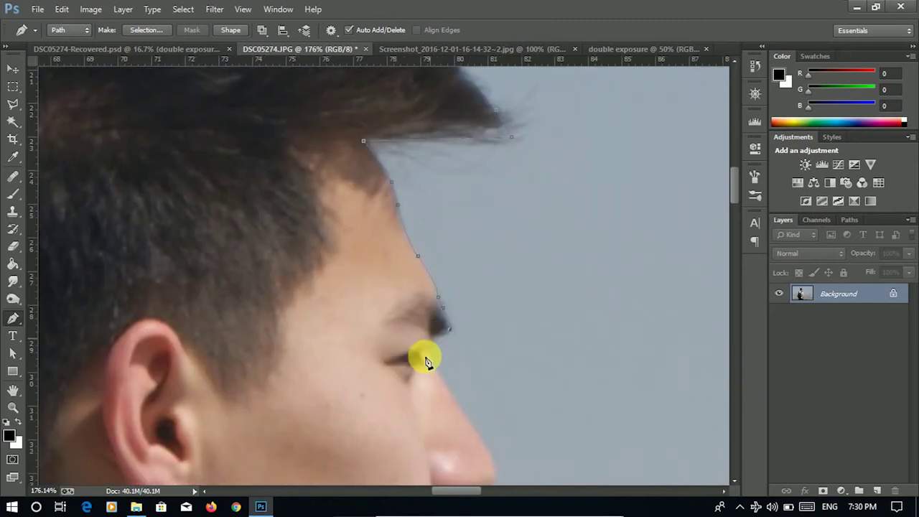
scroll(438, 337, "down", 5)
mouse_move(399, 209)
left_mouse_down()
mouse_move(385, 189)
mouse_move(391, 225)
left_mouse_up()
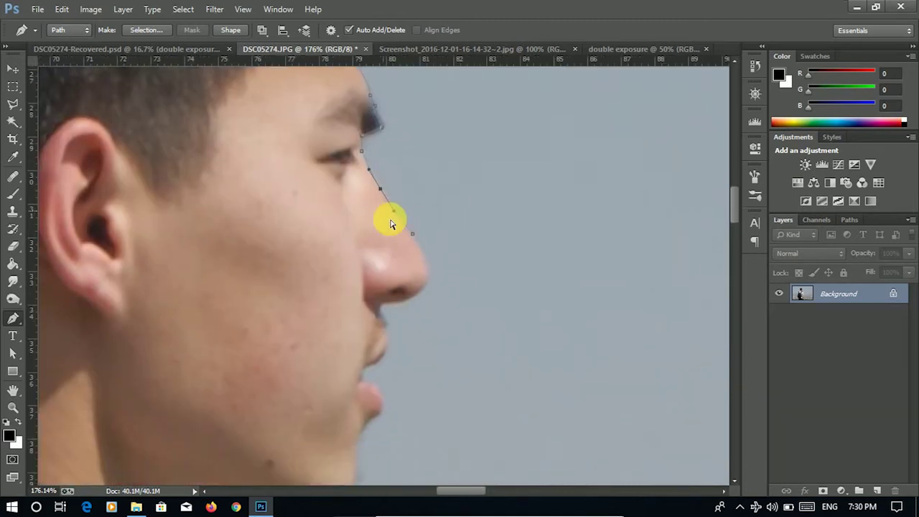
left_click(423, 253)
left_click_drag(429, 269, 415, 258)
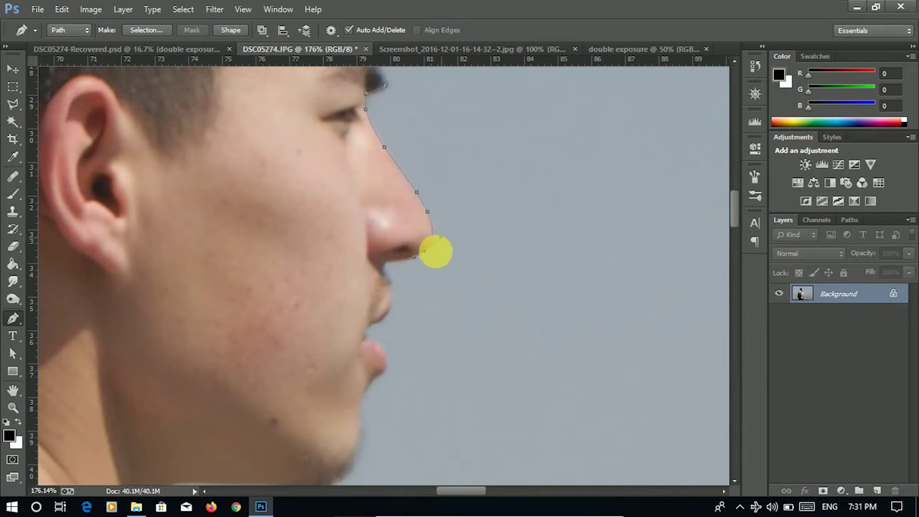
left_click(391, 262)
- Trace the path around the lips, along the jawline and under the chin
left_click(386, 276)
left_click(390, 293)
left_click_drag(379, 321, 396, 312)
scroll(370, 346, "down", 1)
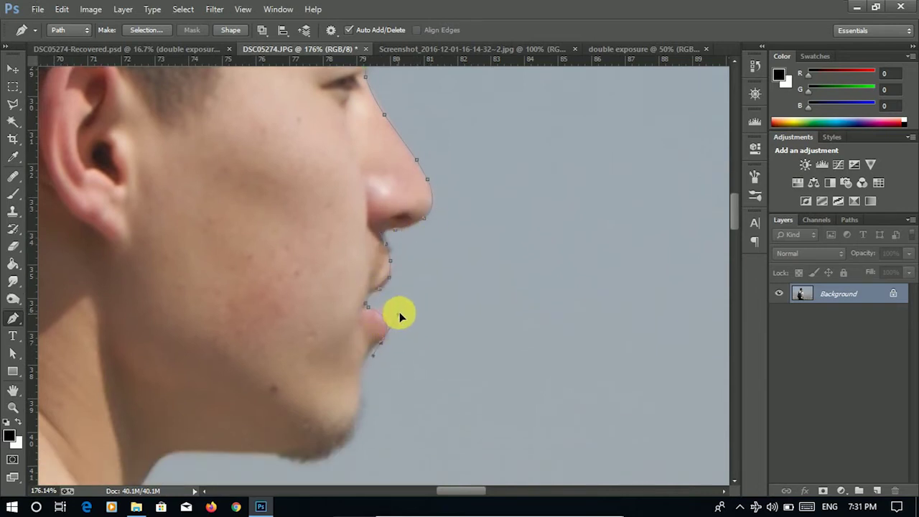
scroll(381, 331, "down", 1)
left_click_drag(363, 350, 360, 328)
scroll(364, 347, "down", 2)
left_click_drag(249, 335, 270, 337)
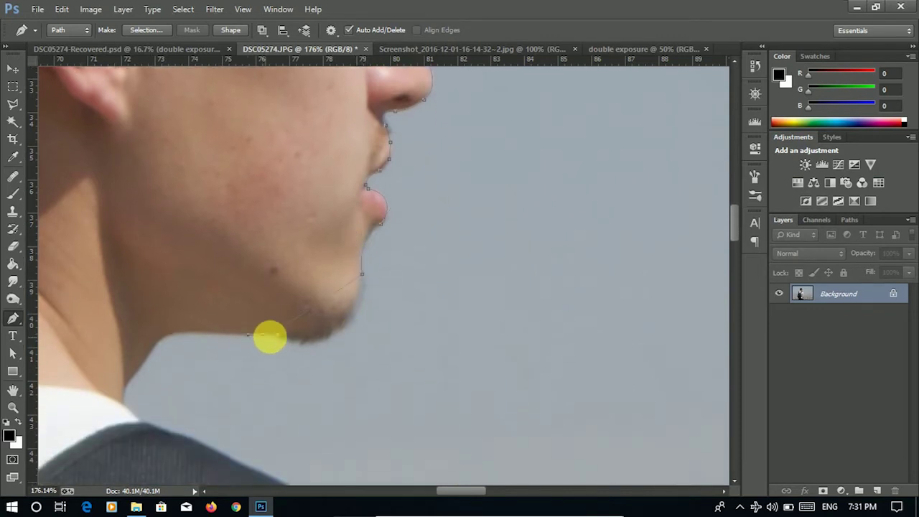
left_click_drag(361, 370, 369, 365)
left_click_drag(187, 332, 150, 355)
- Add anchors down the neck, along the collar and across the shoulder
left_click(126, 383)
left_click(125, 402)
left_click(140, 418)
scroll(144, 381, "down", 3)
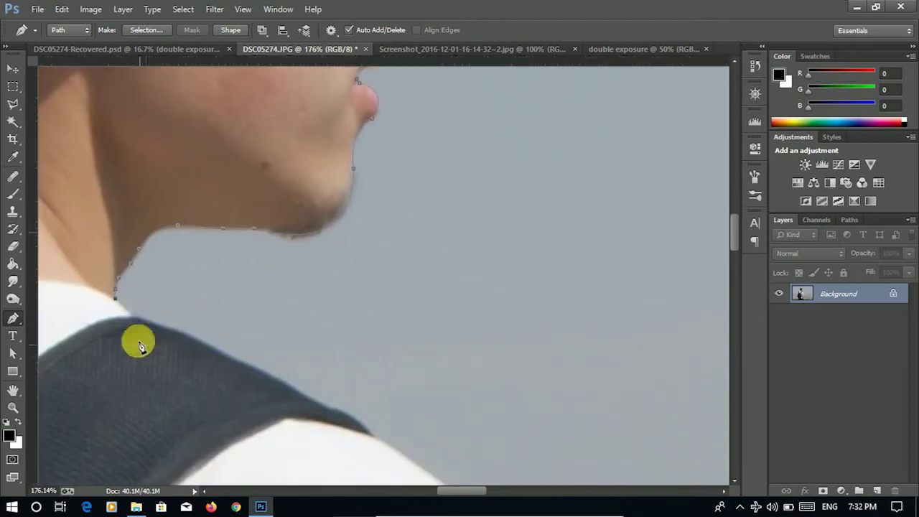
left_click(176, 332)
left_click(214, 348)
left_click(286, 387)
left_click(321, 406)
left_click(345, 415)
left_click(371, 436)
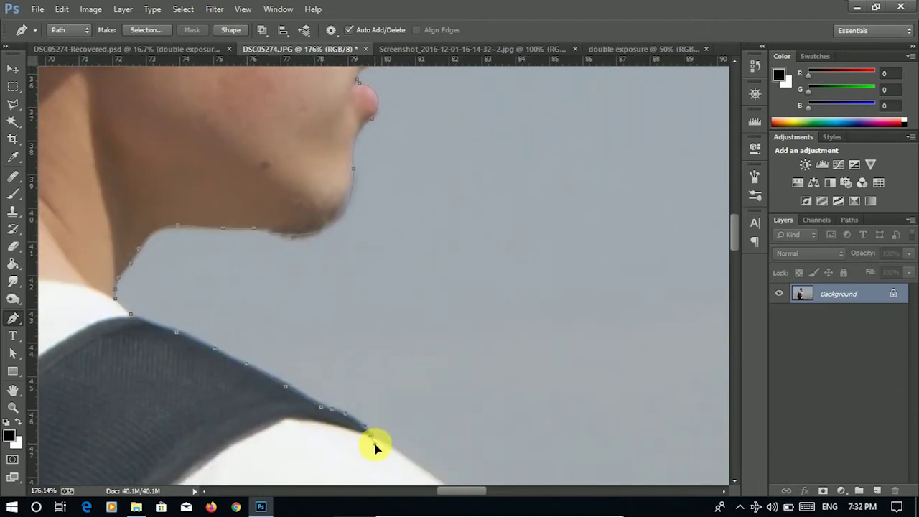
- Extend the path down the shoulder's outer edge
scroll(379, 447, "down", 5)
scroll(380, 447, "right", 3)
left_click(327, 301)
left_click(381, 349)
left_click(404, 385)
scroll(369, 311, "down", 4)
scroll(369, 311, "right", 2)
left_click(374, 317)
left_click(382, 352)
- Trace the sleeve edge and its bottom to the corner where the arm begins
scroll(359, 359, "down", 4)
scroll(359, 359, "right", 2)
left_click(351, 337)
scroll(351, 337, "down", 4)
scroll(351, 338, "right", 2)
left_click(282, 230)
left_click(302, 279)
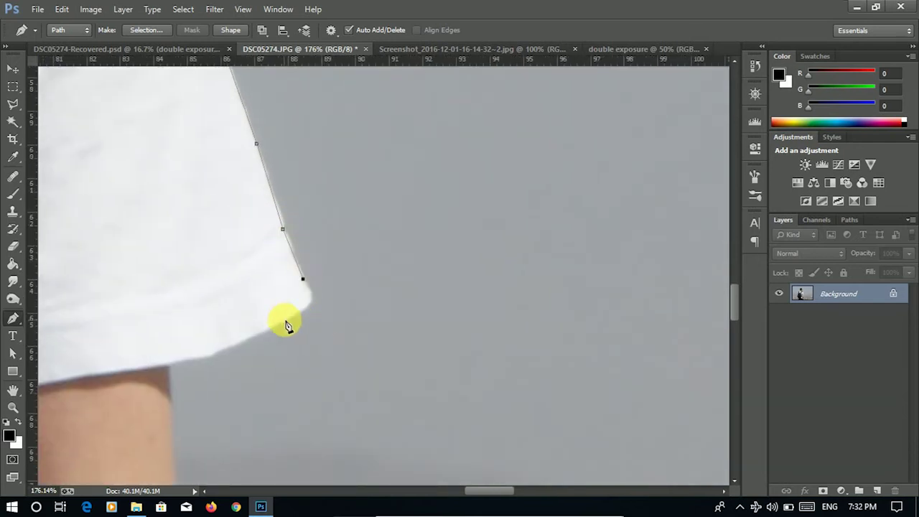
left_click(218, 352)
left_click(174, 372)
- Add anchors down the upper part of the arm's outer edge
scroll(174, 373, "down", 4)
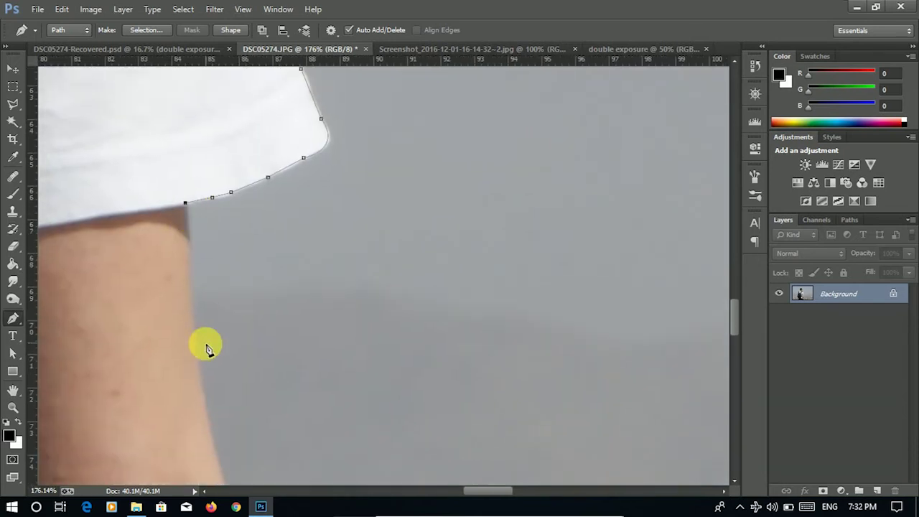
left_click(195, 349)
scroll(201, 344, "down", 3)
scroll(209, 253, "down", 3)
left_click(229, 309)
left_click(239, 324)
scroll(242, 330, "down", 4)
scroll(265, 344, "left", 1)
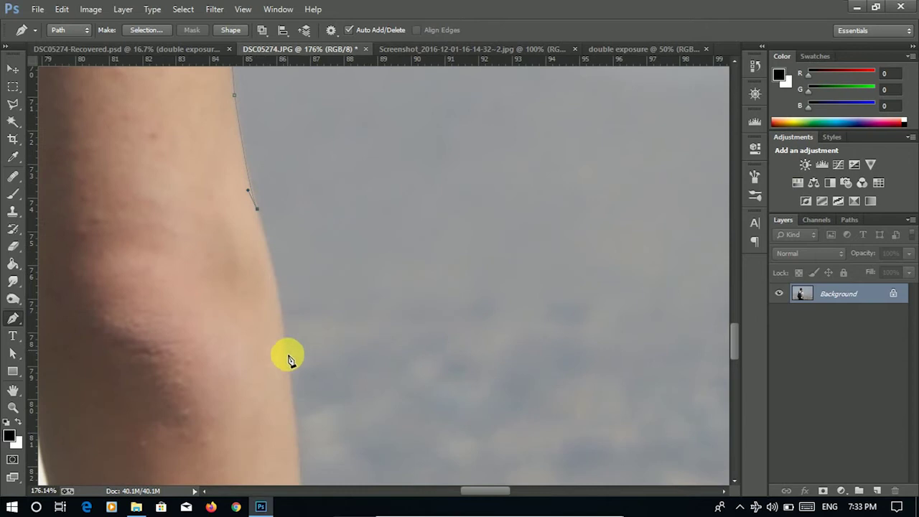
scroll(290, 360, "down", 2)
left_click(299, 307)
scroll(302, 345, "down", 3)
left_click(308, 338)
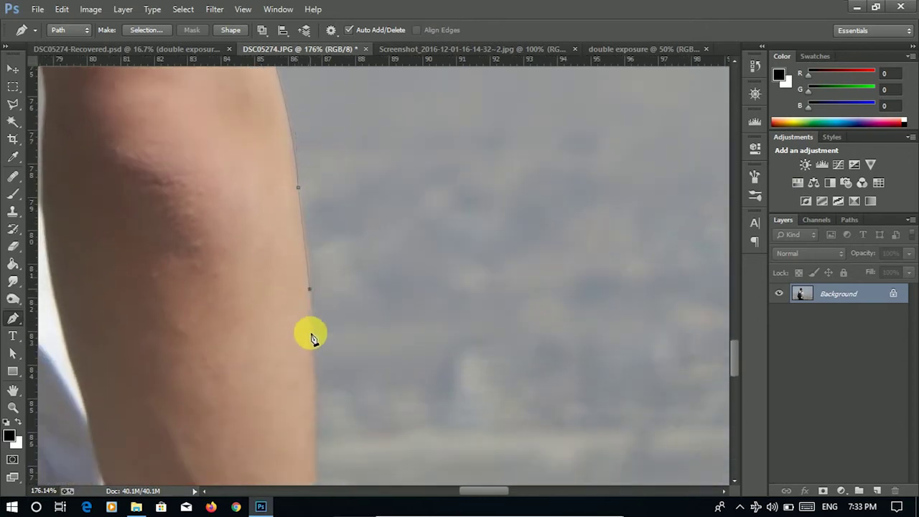
scroll(309, 333, "down", 2)
left_click(319, 343)
scroll(312, 353, "down", 2)
left_click(311, 352)
scroll(306, 349, "down", 3)
left_click(308, 351)
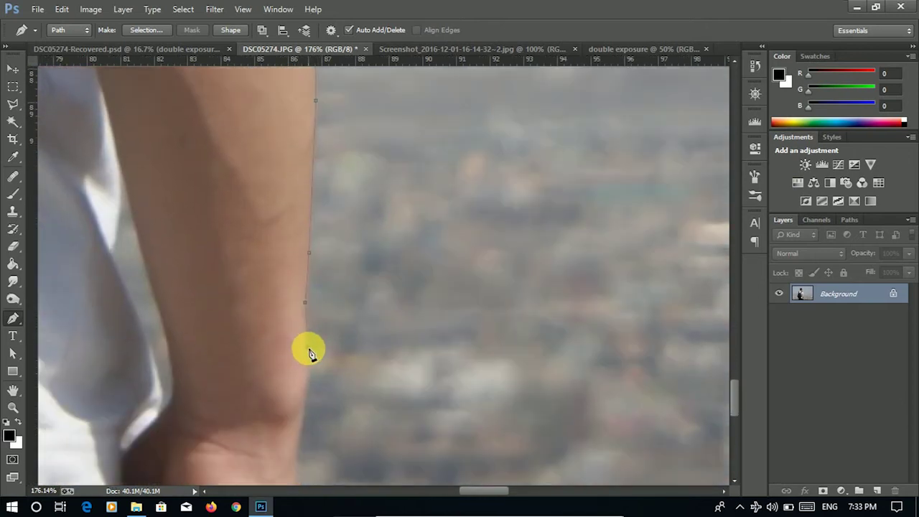
- Continue the path down the lower arm to near its bottom
scroll(300, 353, "down", 2)
scroll(301, 353, "down", 2)
left_click(299, 353)
scroll(299, 354, "down", 3)
left_click(298, 321)
left_click(294, 351)
left_click(279, 367)
left_click(258, 381)
left_click(243, 393)
scroll(245, 392, "down", 3)
scroll(273, 339, "down", 1)
left_click(244, 366)
left_click(234, 376)
left_click(221, 394)
- Run the path along the image's bottom edge and close it at the start point
scroll(352, 370, "left", 10)
scroll(308, 349, "down", 2)
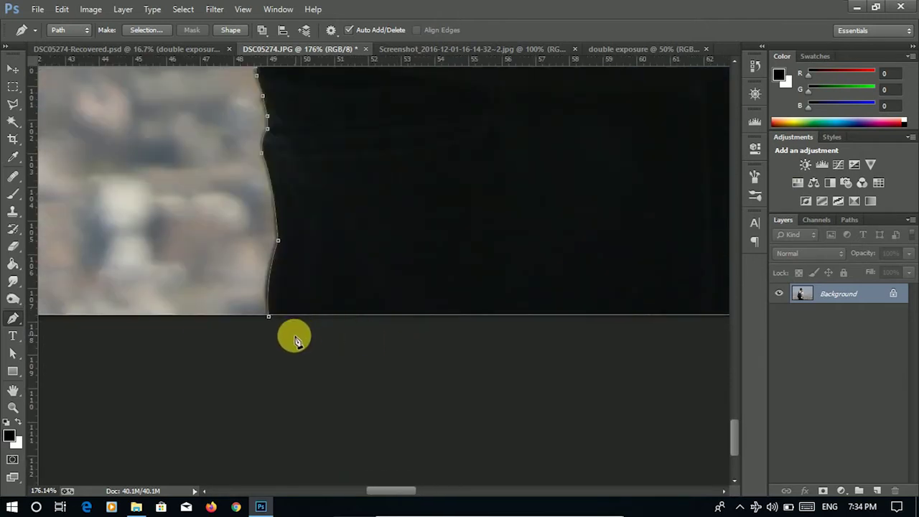
left_click(293, 336)
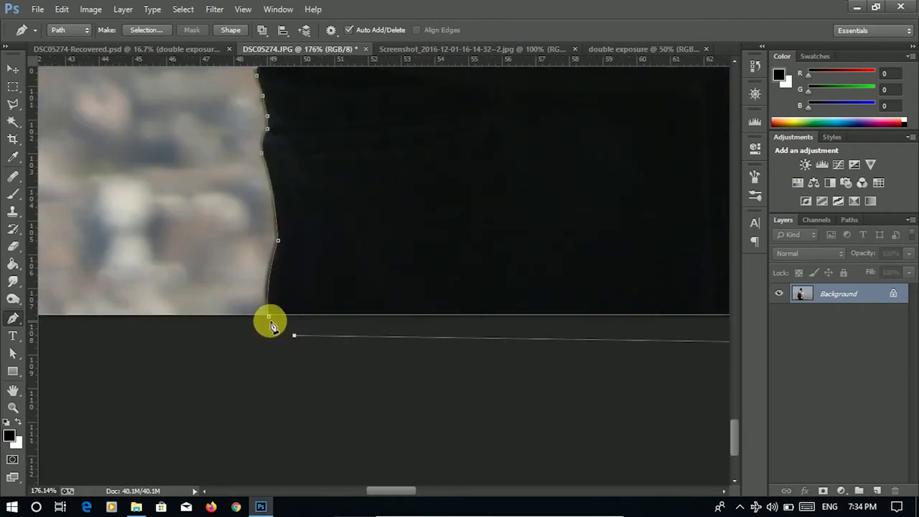
left_click(269, 318)
- Make a selection from the man's path with a Feather Radius of 0 pixels
right_click(365, 244)
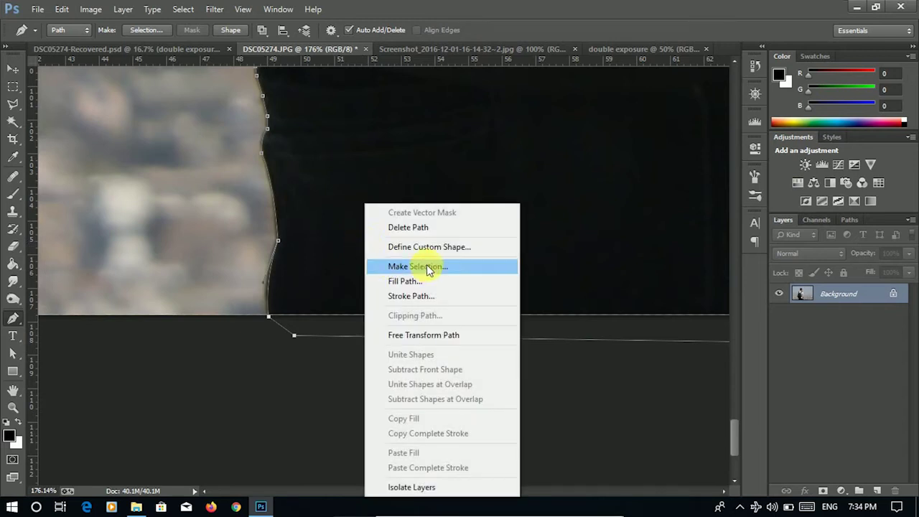
left_click(427, 266)
key("BackSpace")
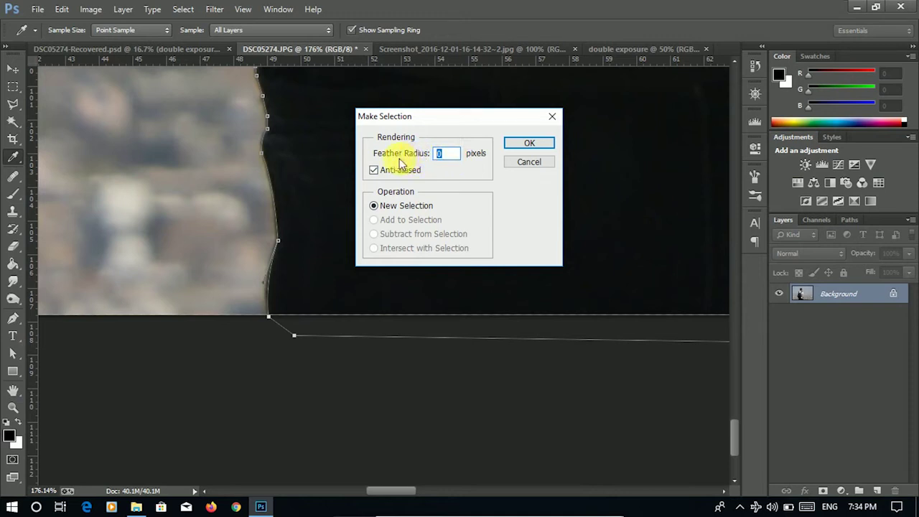
left_click(529, 145)
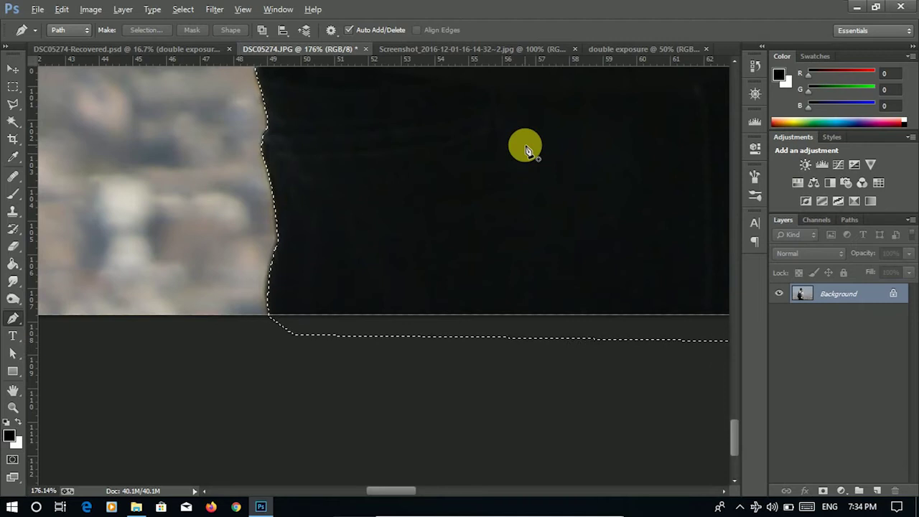
left_click_drag(589, 154, 303, 328)
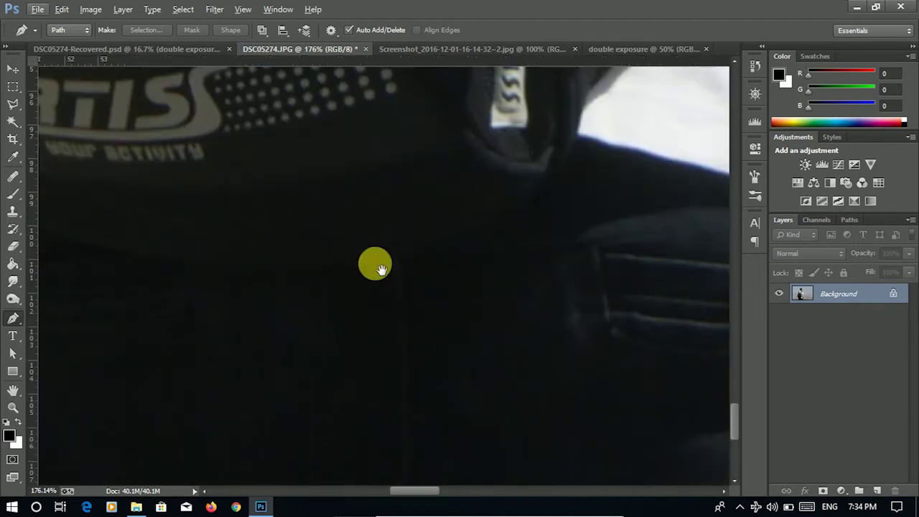
- Pen-trace the background gap between the shirt and forearm
scroll(381, 268, "down", 5)
left_click_drag(585, 160, 195, 322)
scroll(423, 262, "up", 1)
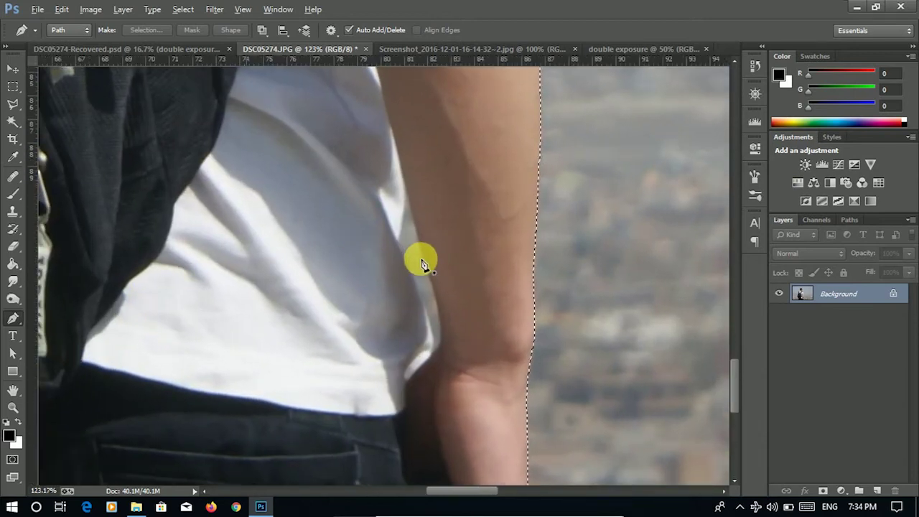
scroll(422, 263, "up", 2)
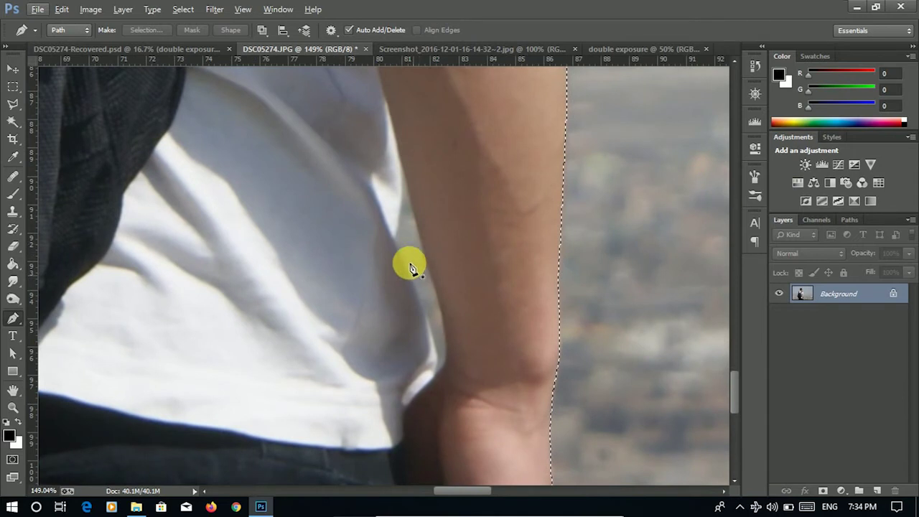
left_click(401, 167)
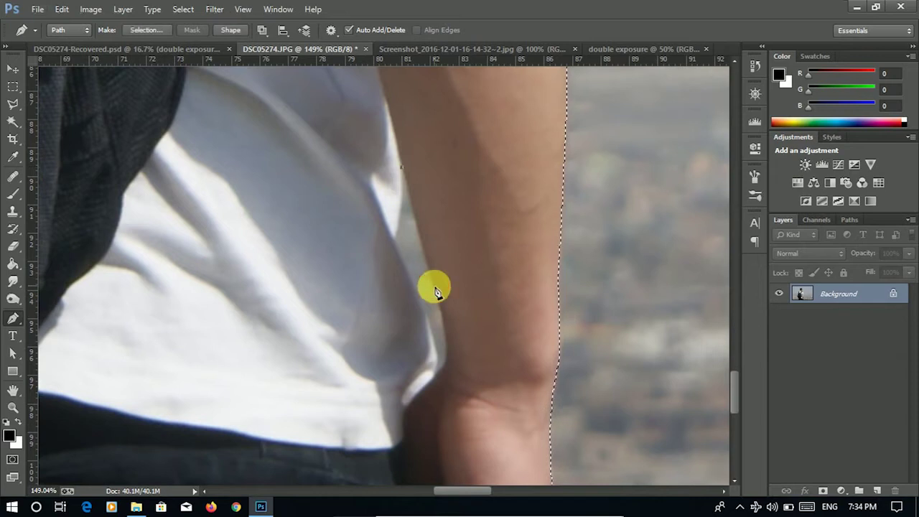
left_click(434, 286)
left_click_drag(435, 377, 421, 386)
left_click(434, 377, "alt")
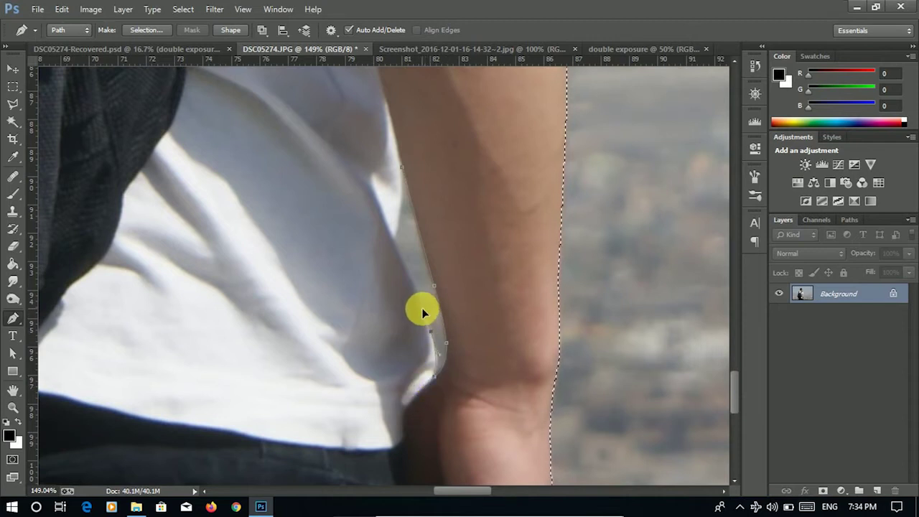
left_click_drag(394, 241, 401, 153)
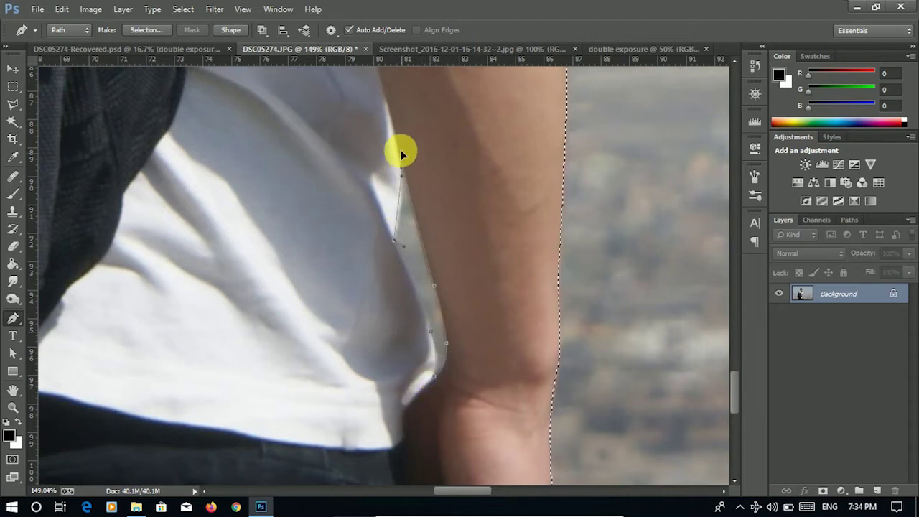
- Subtract the gap path from the man's selection via Make Selection
right_click(436, 203)
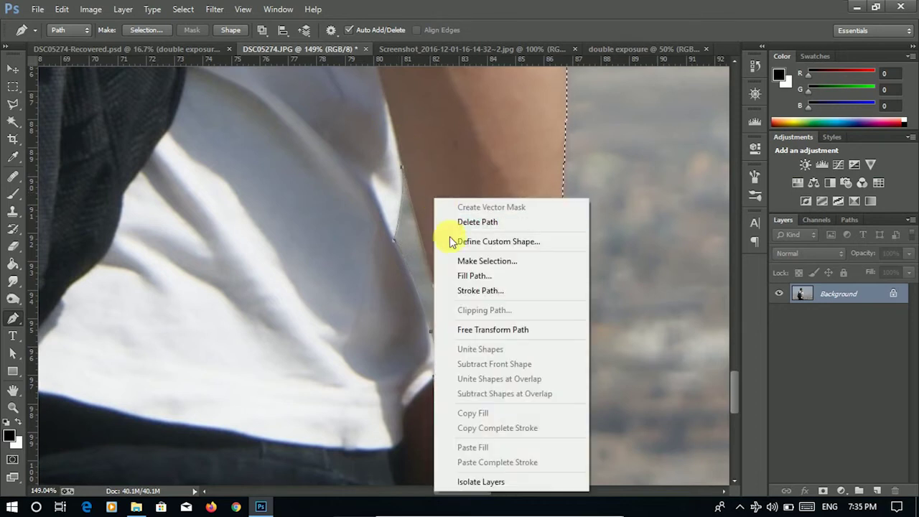
left_click(463, 262)
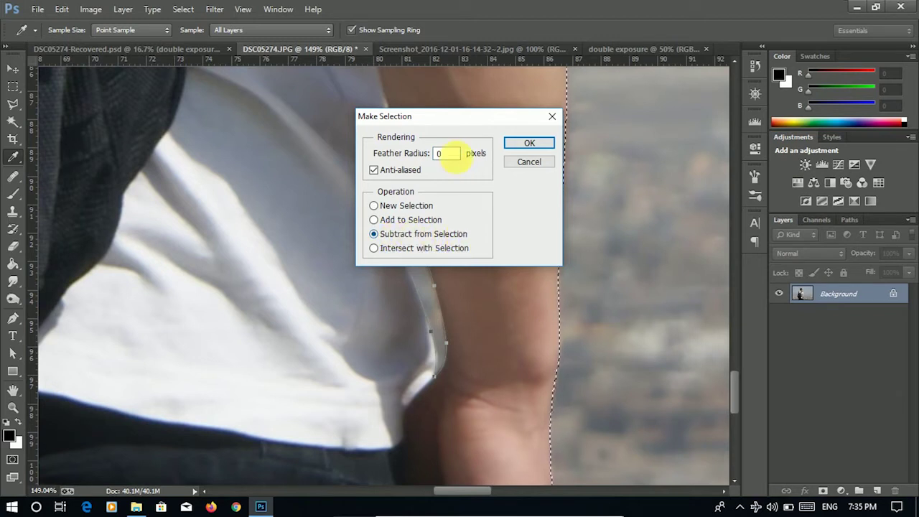
left_click(528, 143)
- Pan up to the sleeve and upper arm and start a path at the gap there
left_click_drag(406, 127, 380, 355)
left_click_drag(369, 158, 403, 308)
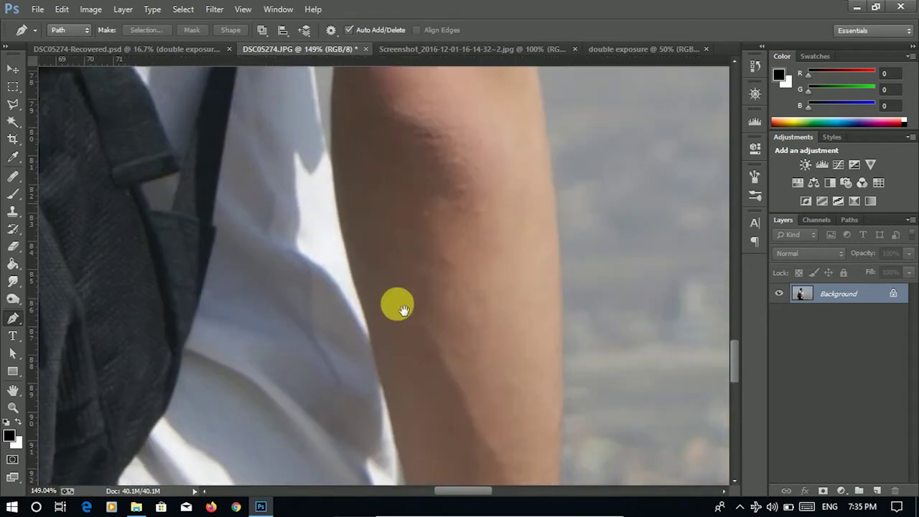
left_click_drag(391, 129, 380, 239)
left_click_drag(372, 196, 379, 239)
left_click_drag(384, 179, 383, 222)
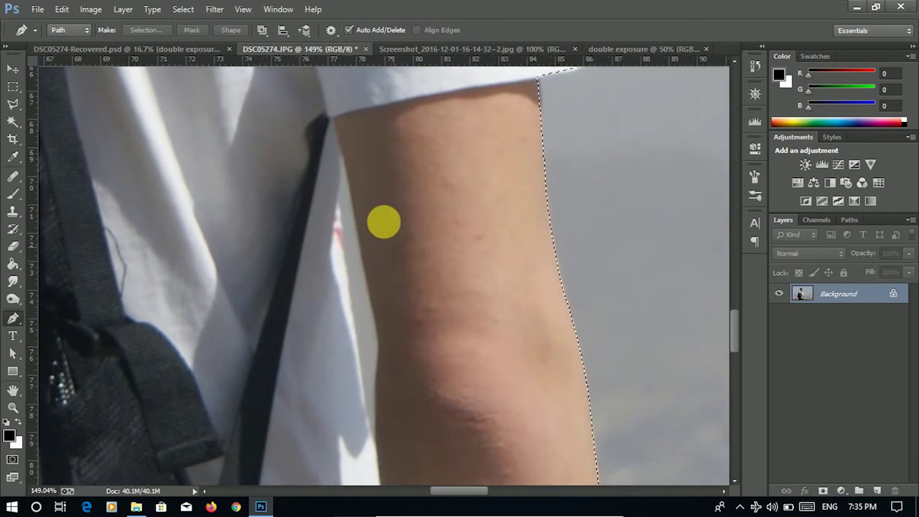
left_click(342, 151)
- Trace a closed path around the gap between the upper arm and shirt
left_click(364, 270)
left_click_drag(376, 367, 372, 393)
left_click(375, 447)
left_click(360, 375)
left_click(348, 288)
left_click(342, 235)
left_click(338, 201)
left_click(342, 149)
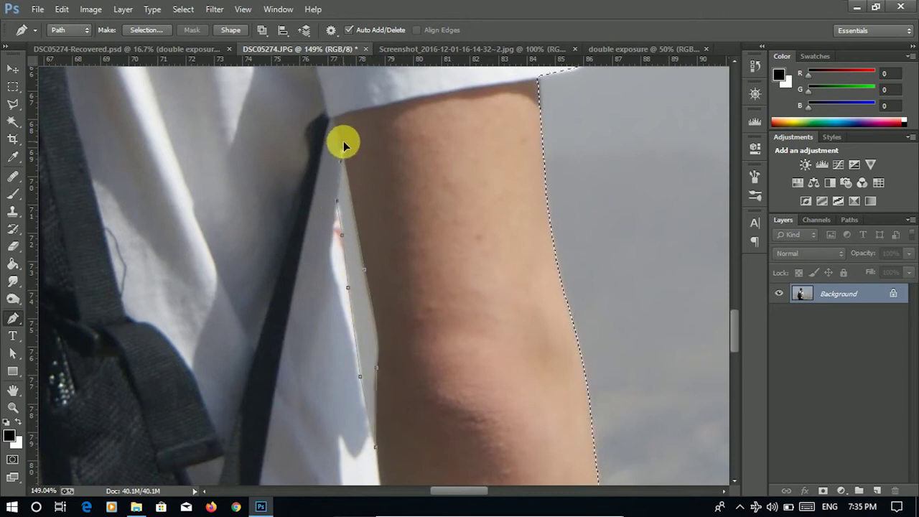
- Make a selection from the gap path using Subtract from Selection
right_click(387, 204)
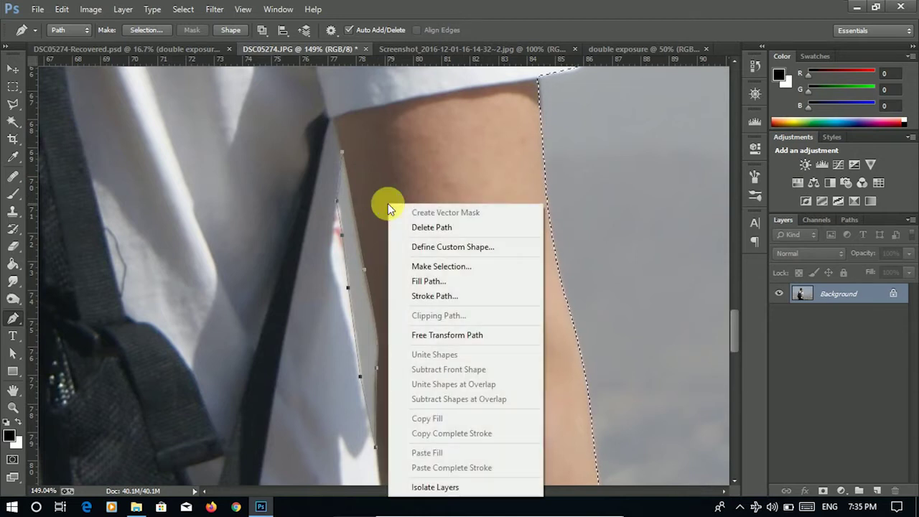
left_click(406, 262)
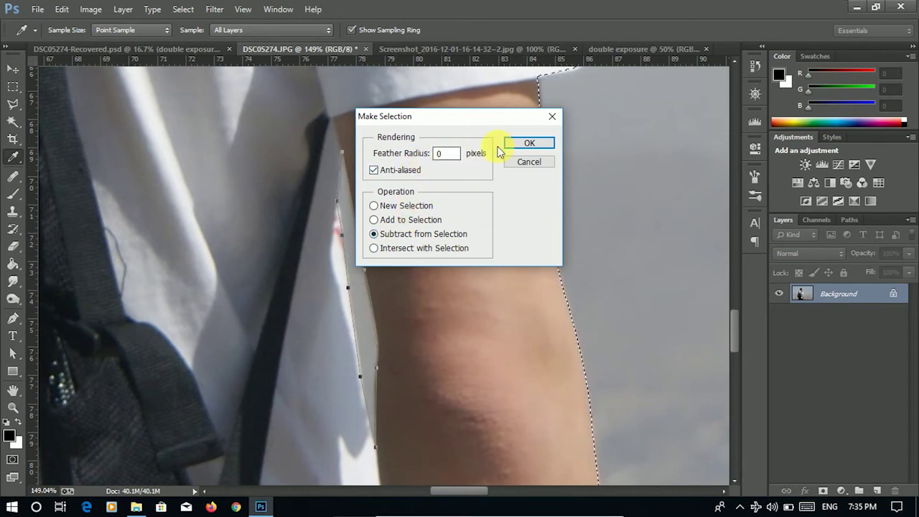
left_click(530, 146)
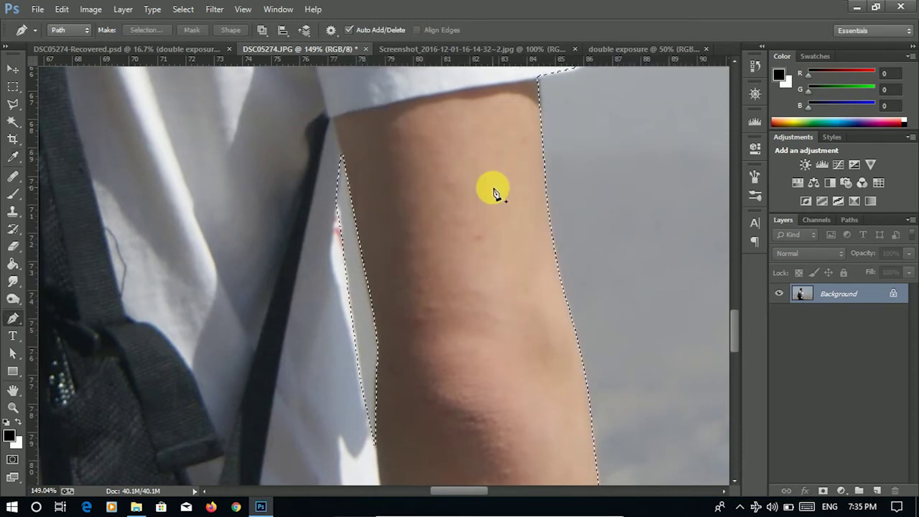
- Inspect the man's selection outline from his head down to the backpack
scroll(494, 191, "down", 1)
scroll(494, 190, "down", 4)
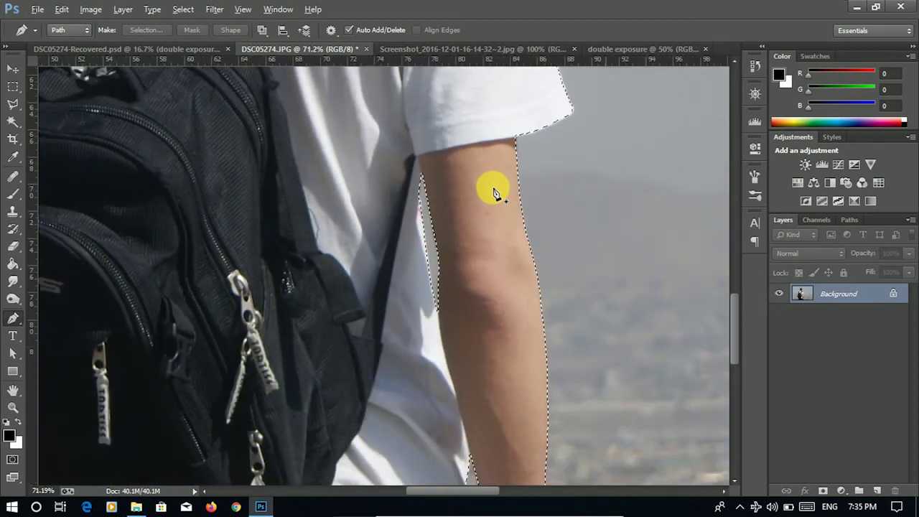
scroll(494, 190, "down", 2)
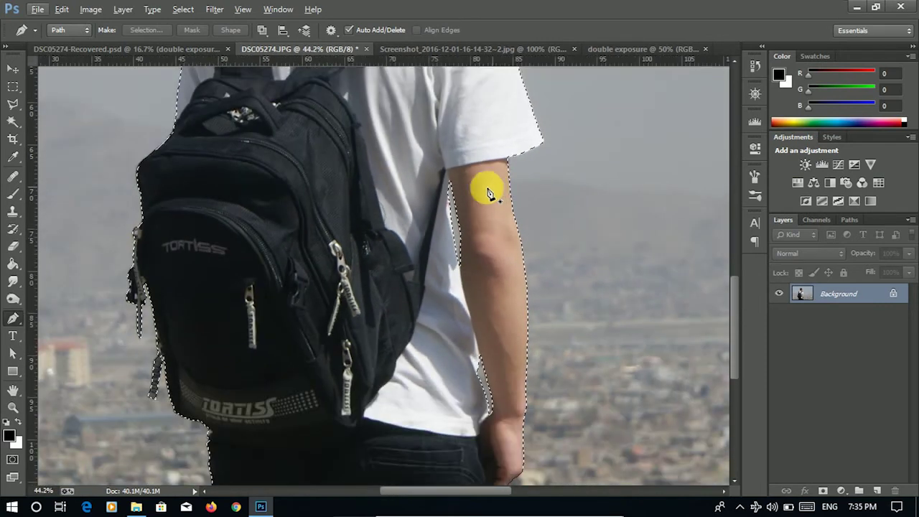
mouse_move(222, 106)
left_mouse_down()
mouse_move(209, 186)
mouse_move(210, 350)
mouse_move(199, 338)
mouse_move(266, 153)
left_mouse_up()
left_click_drag(266, 209, 266, 148)
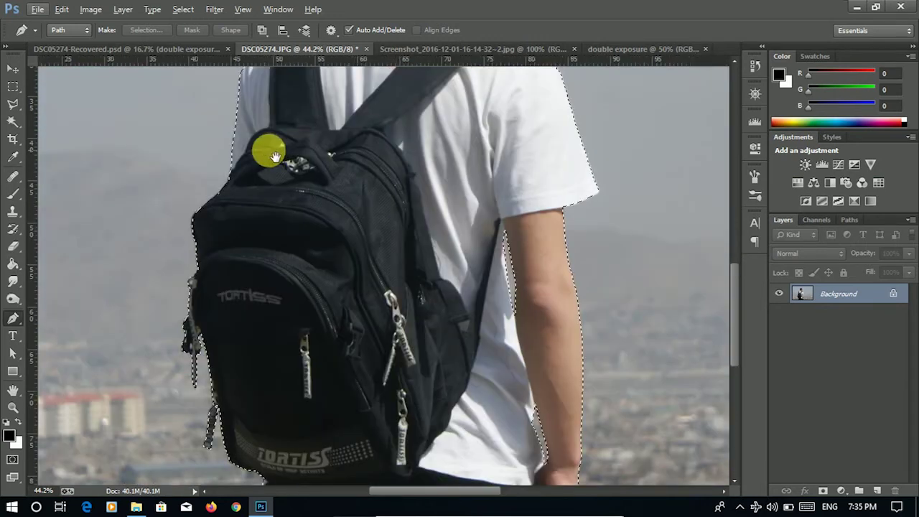
left_click_drag(266, 435, 266, 316)
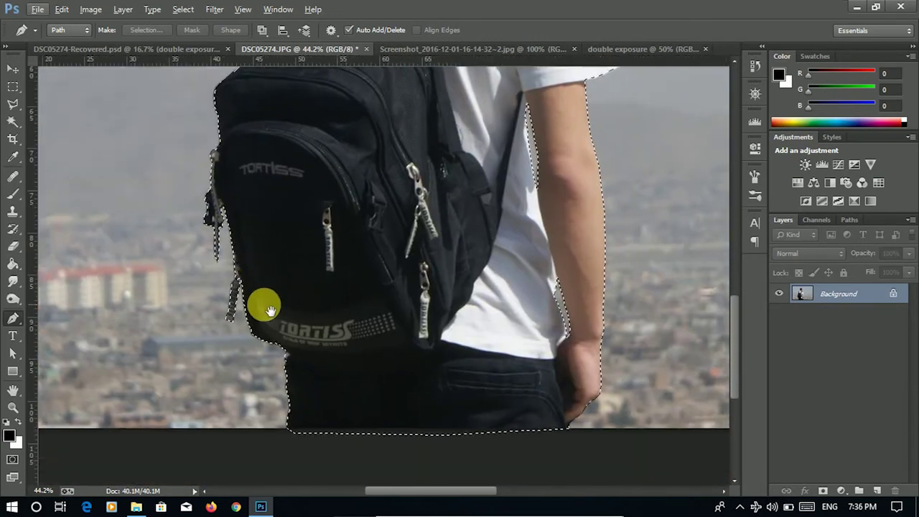
left_click_drag(263, 304, 223, 334)
scroll(322, 251, "down", 3)
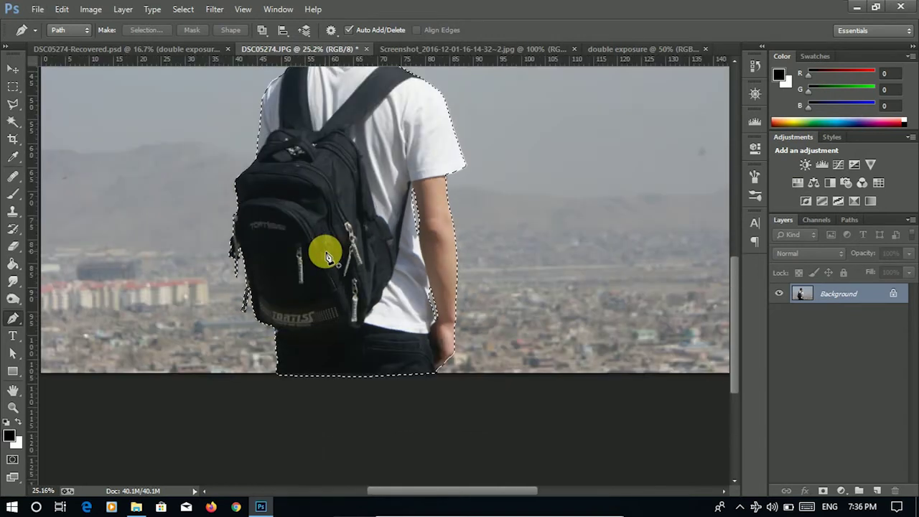
left_click_drag(312, 158, 351, 251)
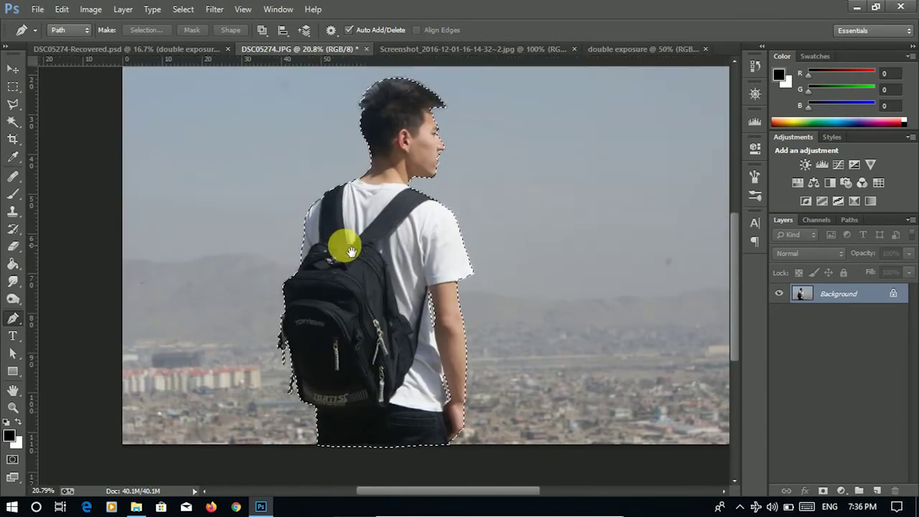
- Add a layer mask from the selection to hide the city, then zoom in on the head
left_click(824, 492)
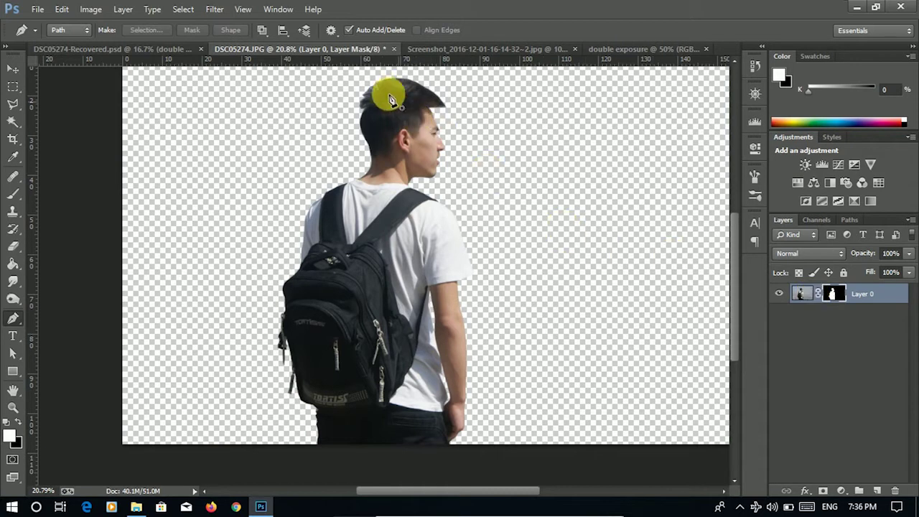
scroll(386, 94, "up", 6)
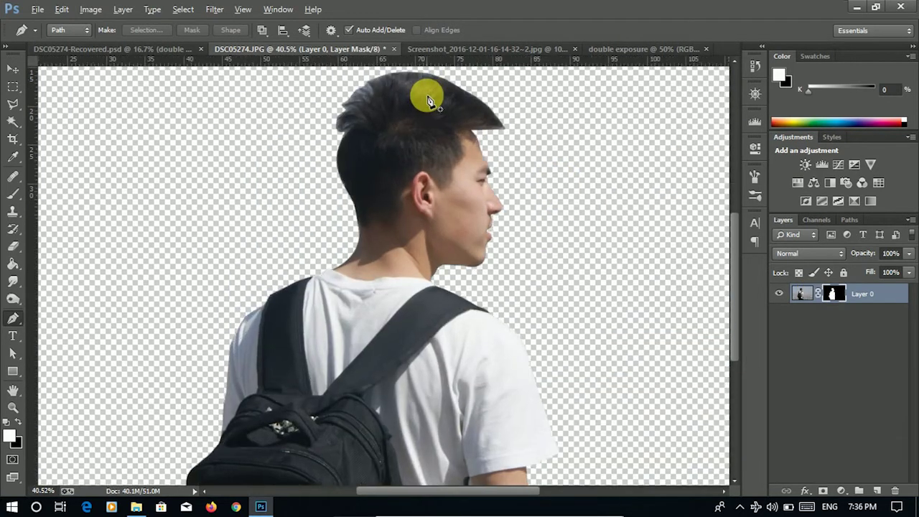
scroll(427, 100, "up", 2)
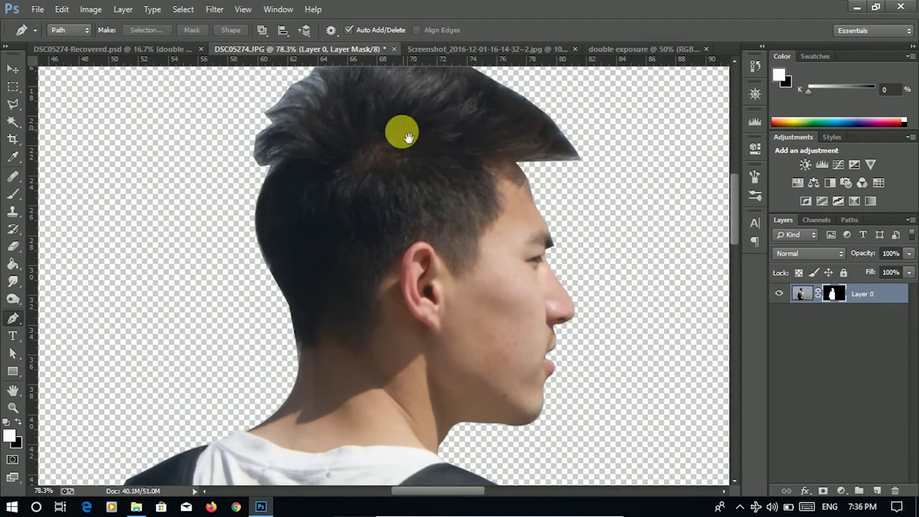
left_click_drag(408, 137, 380, 165)
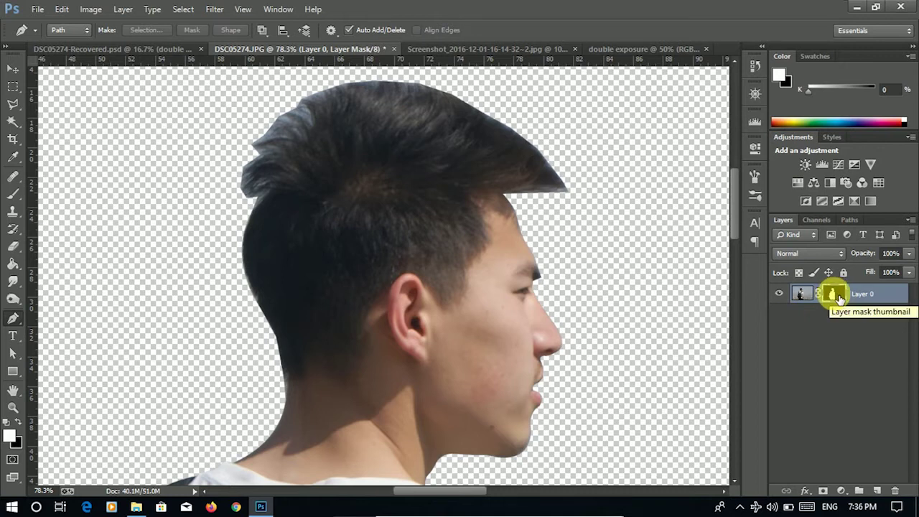
- Open Refine Mask for Layer 0's mask and paint the refine radius along the hair edge
right_click(837, 296)
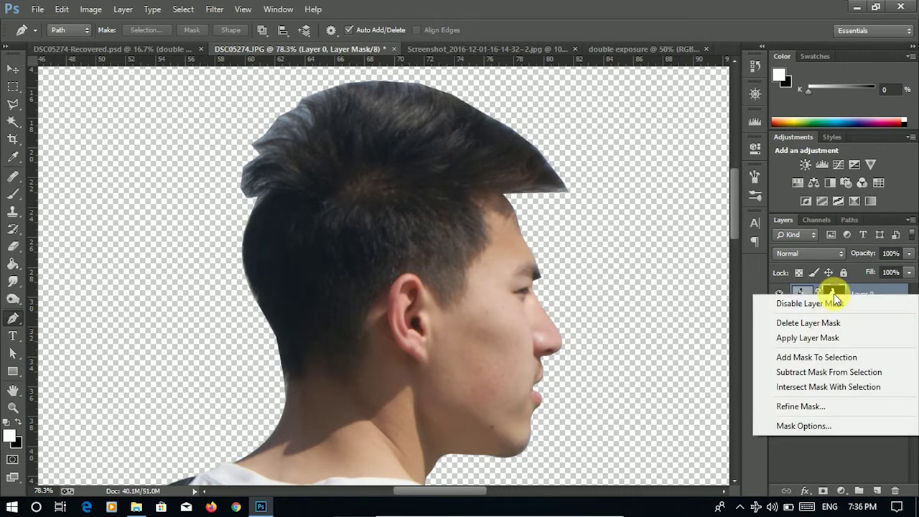
left_click(781, 406)
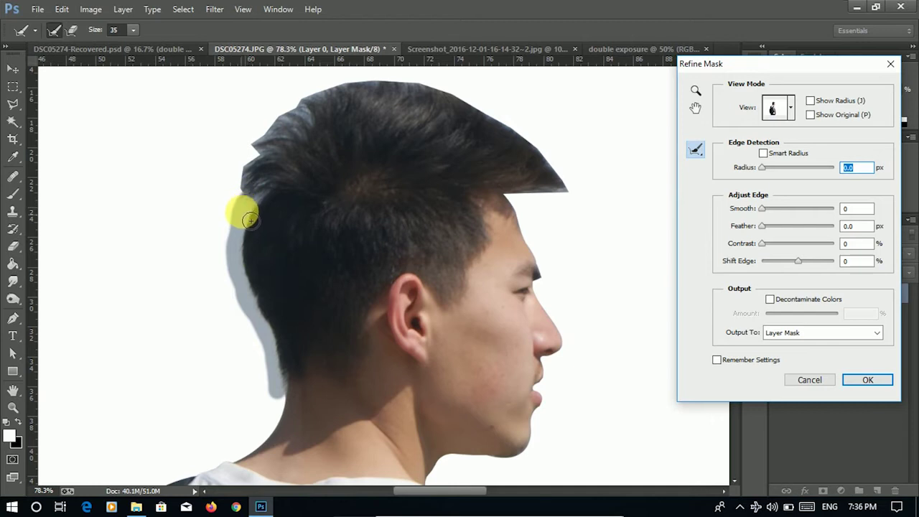
mouse_move(256, 204)
left_mouse_down()
mouse_move(263, 142)
mouse_move(296, 115)
mouse_move(308, 118)
mouse_move(307, 103)
mouse_move(375, 84)
mouse_move(458, 95)
mouse_move(536, 141)
mouse_move(572, 182)
mouse_move(572, 205)
mouse_move(521, 204)
mouse_move(526, 215)
mouse_move(519, 202)
mouse_move(553, 223)
left_mouse_up()
left_click_drag(531, 183, 564, 192)
- Zoom in on the neck, refine the mask along the hair-neck edge, and apply it
left_click(696, 91)
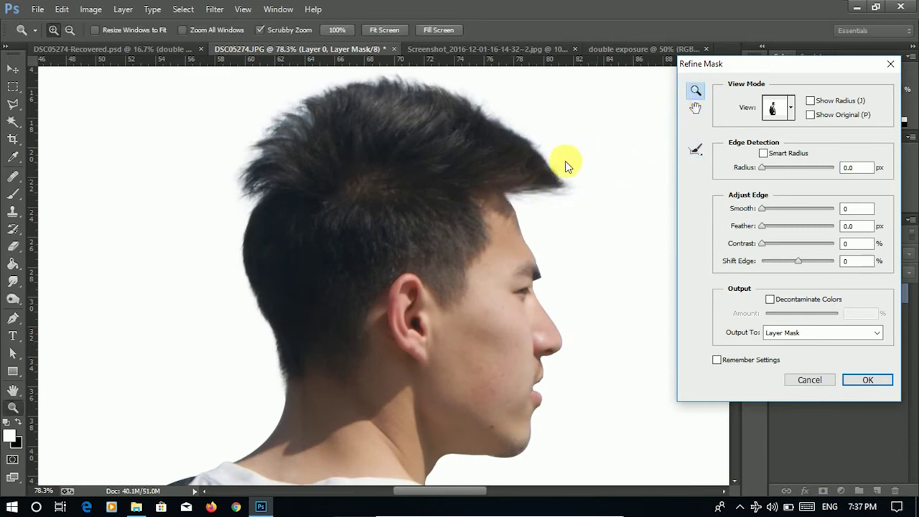
left_click(519, 203)
left_click_drag(433, 267, 411, 278)
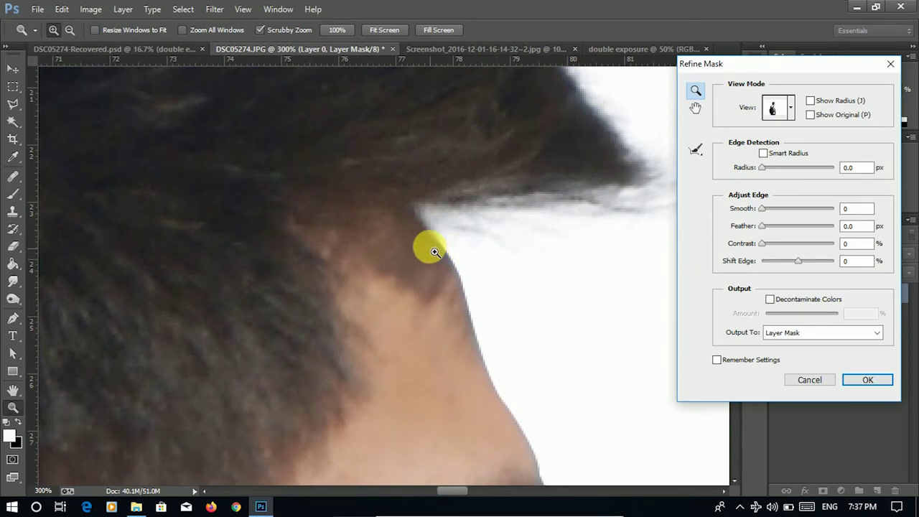
left_click(696, 152)
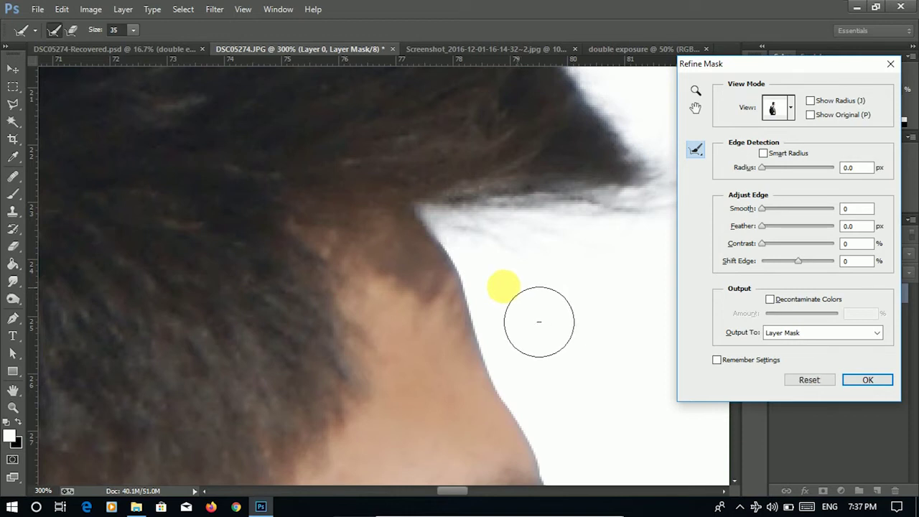
left_click(465, 297, "alt")
left_click_drag(465, 297, 453, 277)
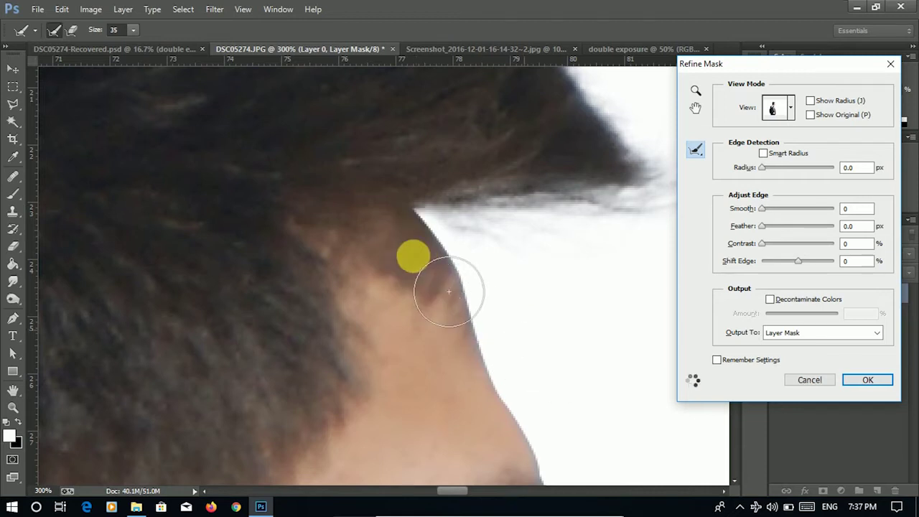
left_click_drag(464, 278, 453, 267)
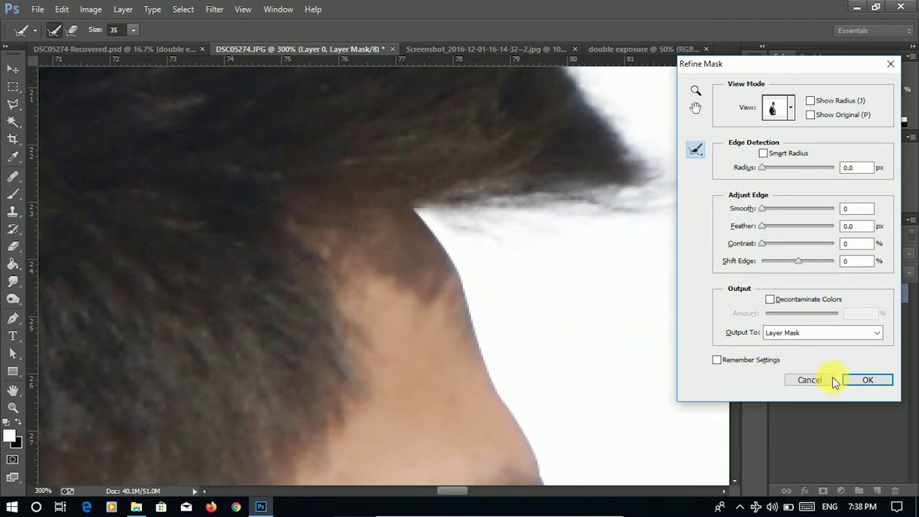
left_click(869, 385)
- Confirm the refined mask, zoom out, and drag the cut-out man into the double exposure document as Layer 1
key("p")
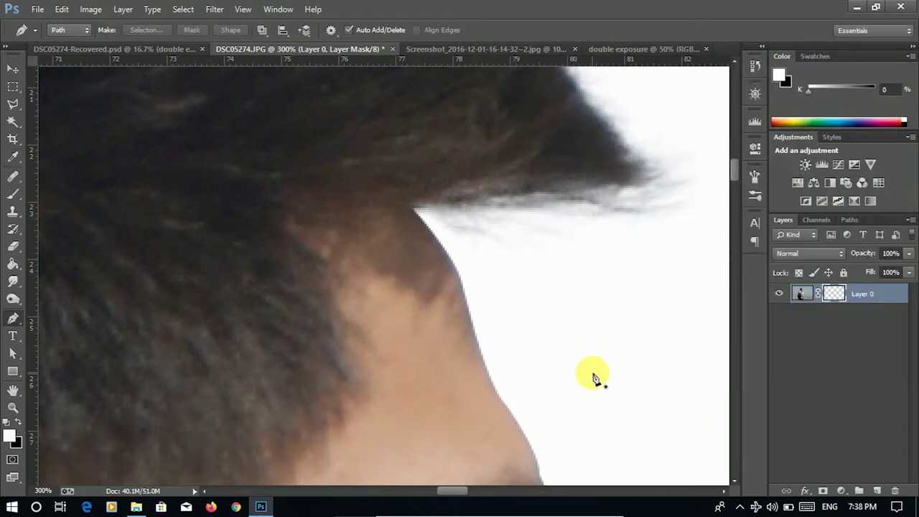
scroll(593, 377, "down", 6)
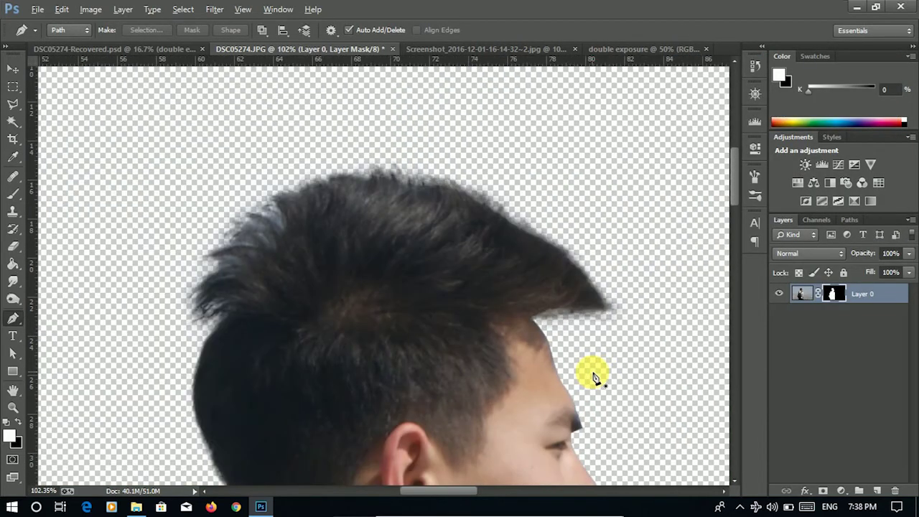
scroll(593, 377, "down", 4)
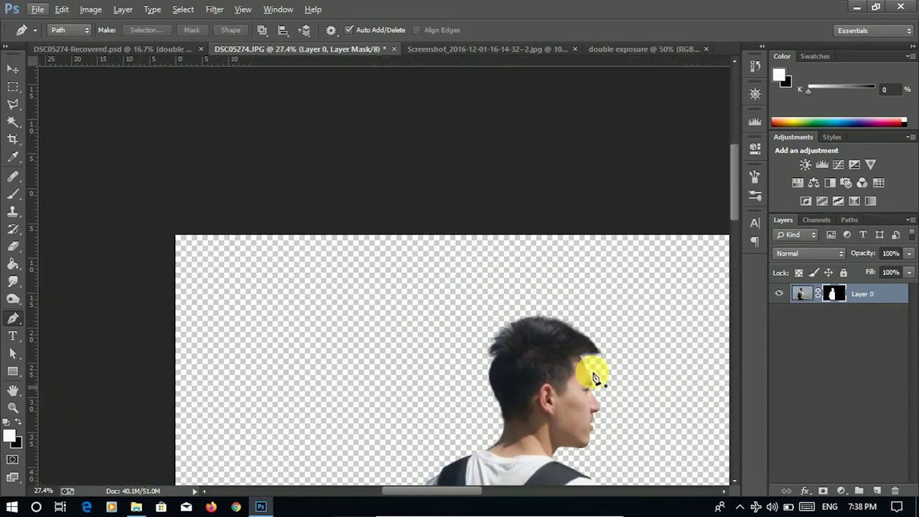
scroll(593, 377, "down", 1)
left_click_drag(323, 333, 156, 144)
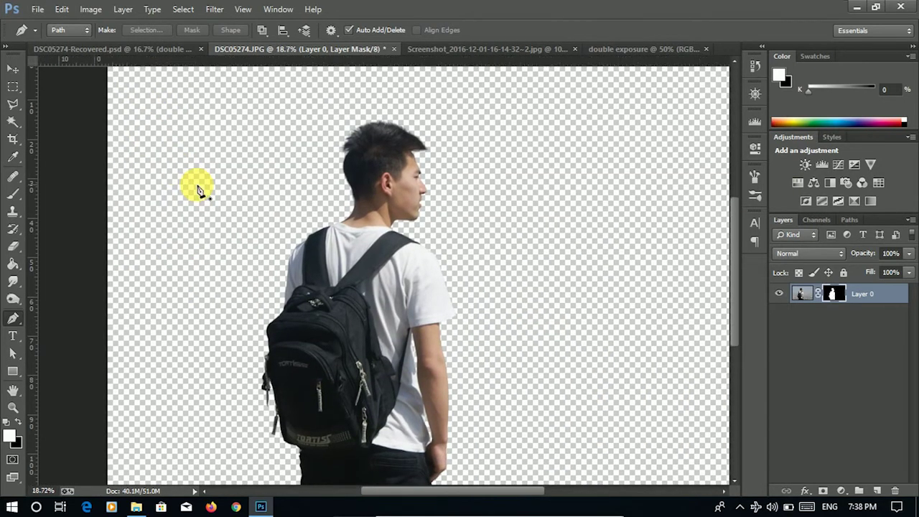
scroll(195, 189, "down", 1)
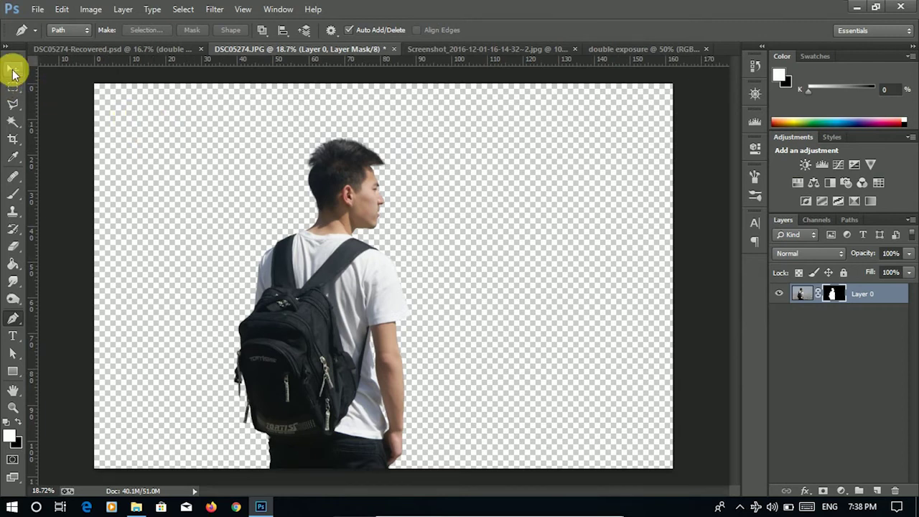
left_click(12, 70)
left_click_drag(354, 193, 404, 244)
- Scale the man down to about 30% and place him over the white canvas
scroll(449, 248, "down", 6)
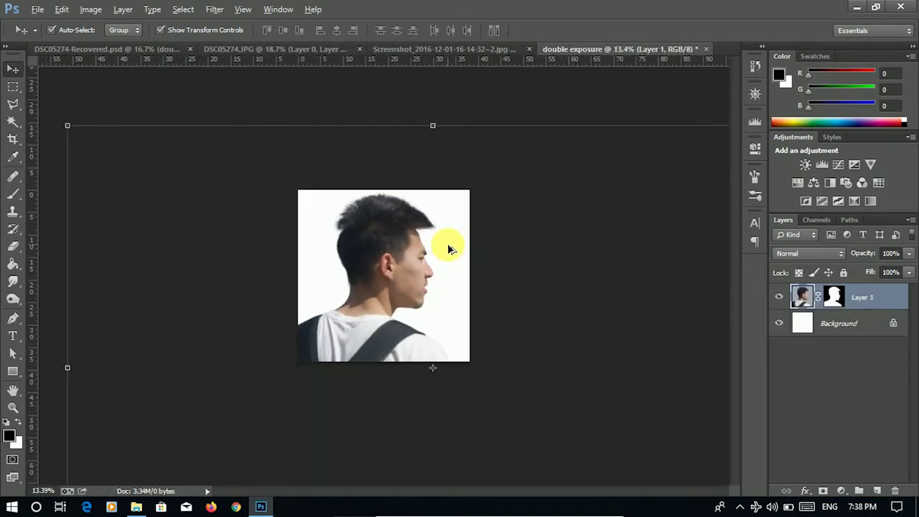
left_click_drag(204, 191, 342, 281)
left_click_drag(405, 308, 397, 252)
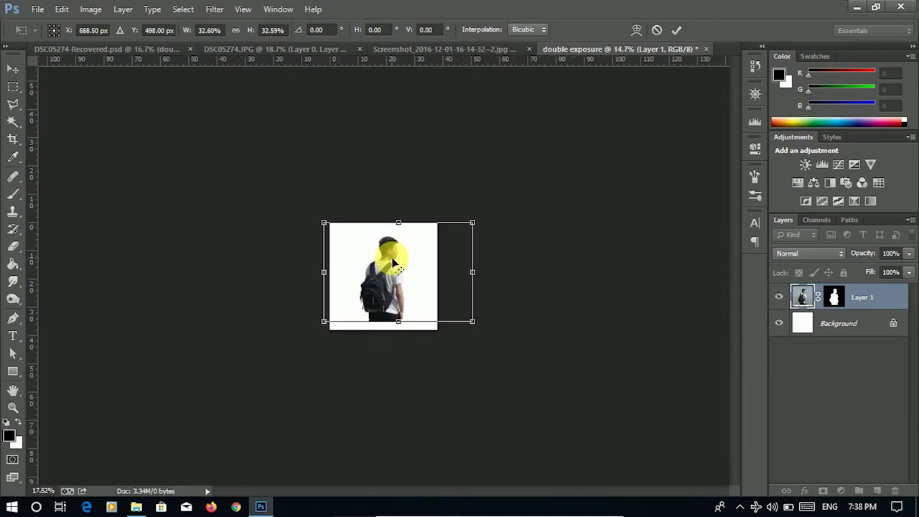
scroll(395, 265, "up", 2)
scroll(393, 263, "up", 3)
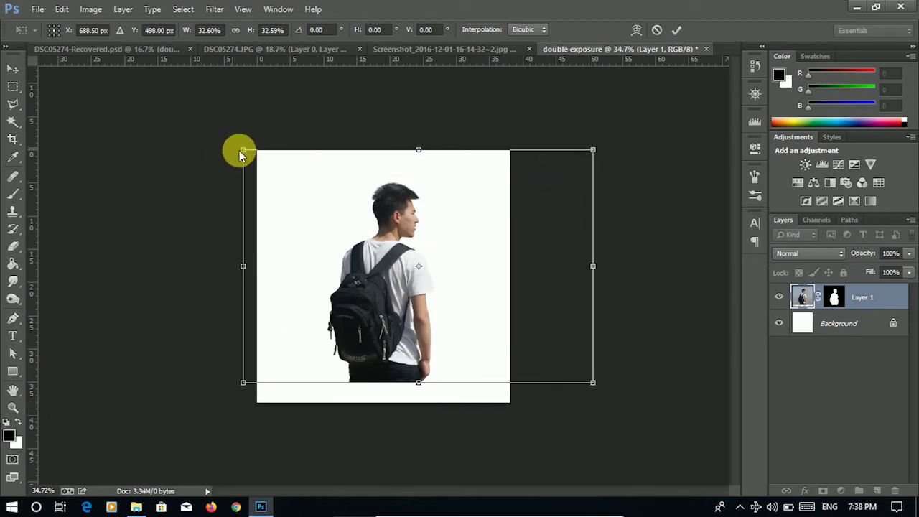
left_click_drag(243, 150, 259, 160)
left_click_drag(386, 275, 384, 273)
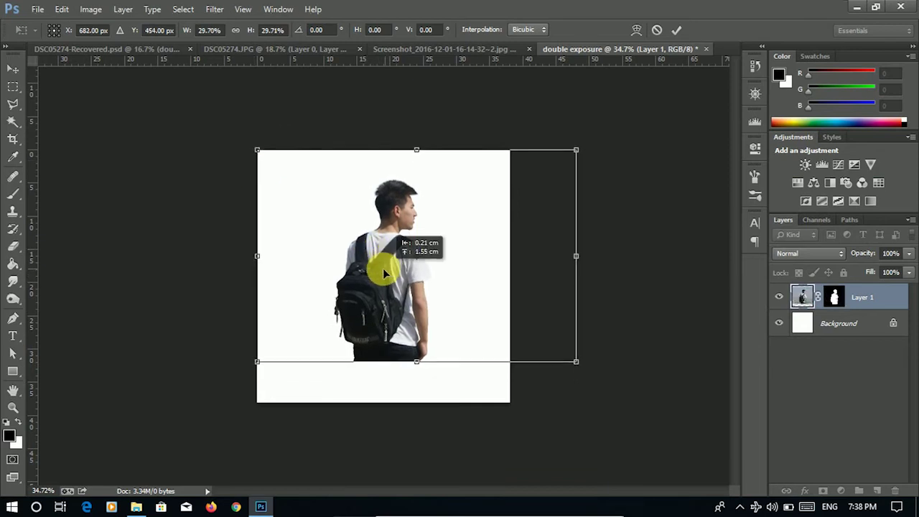
- Fine-tune the man's size and position with arrow-key nudges, then commit at 29.86%
scroll(381, 270, "up", 3)
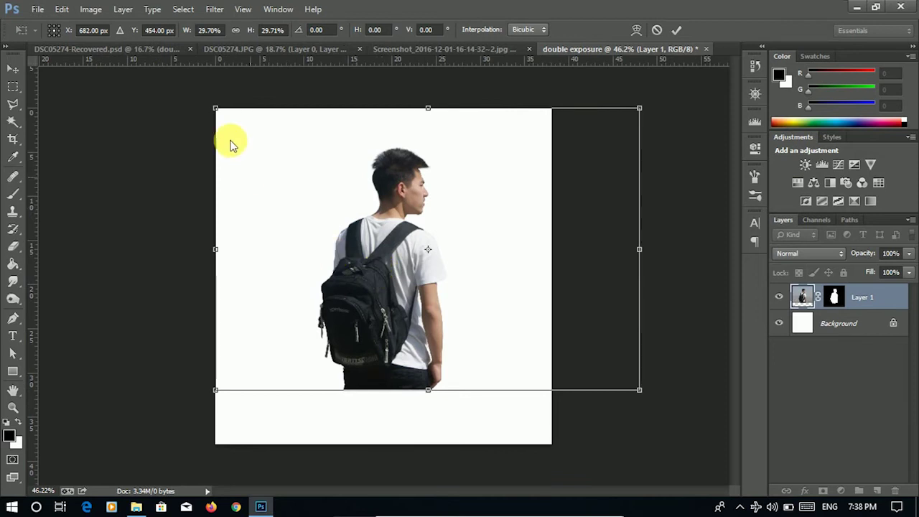
left_click_drag(404, 278, 399, 278)
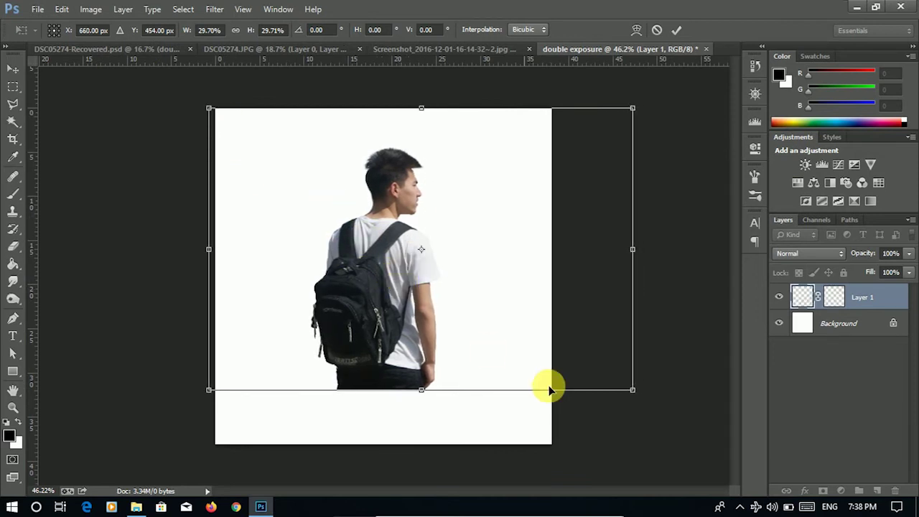
left_click_drag(633, 392, 626, 386)
left_click_drag(418, 331, 413, 325)
left_click_drag(634, 388, 638, 385)
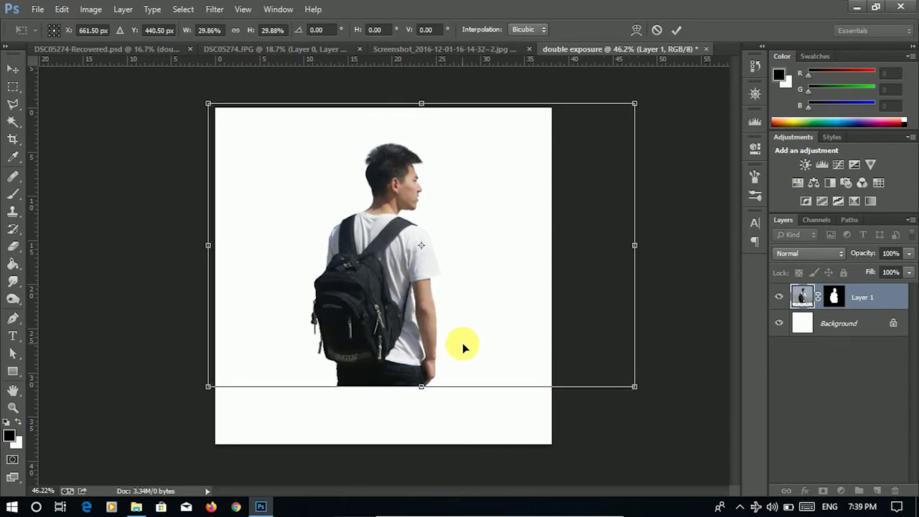
key("Up")
key("Up")
key("Right")
key("Right")
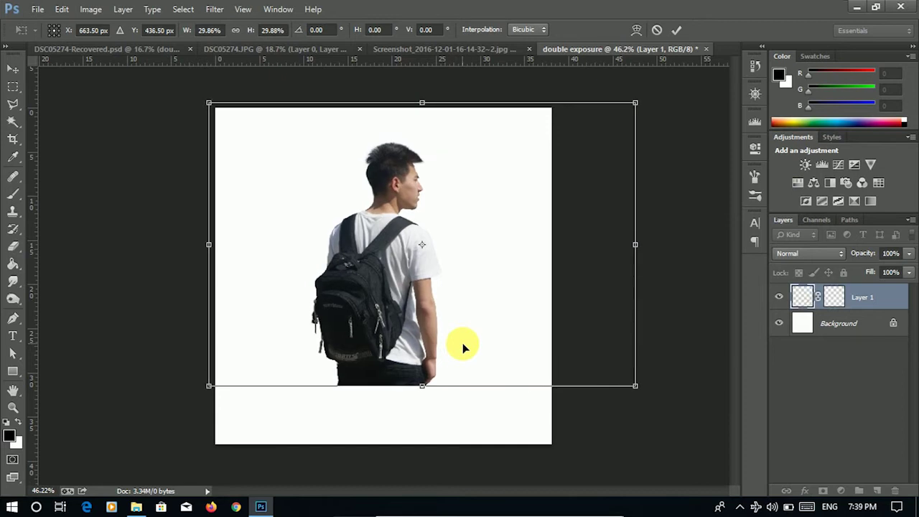
key("Up")
key("Up")
left_click(676, 29)
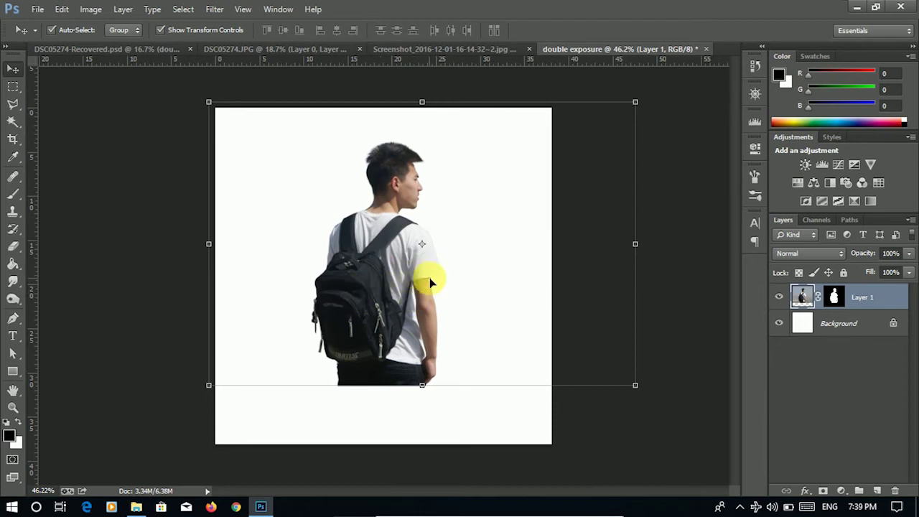
left_click(433, 50)
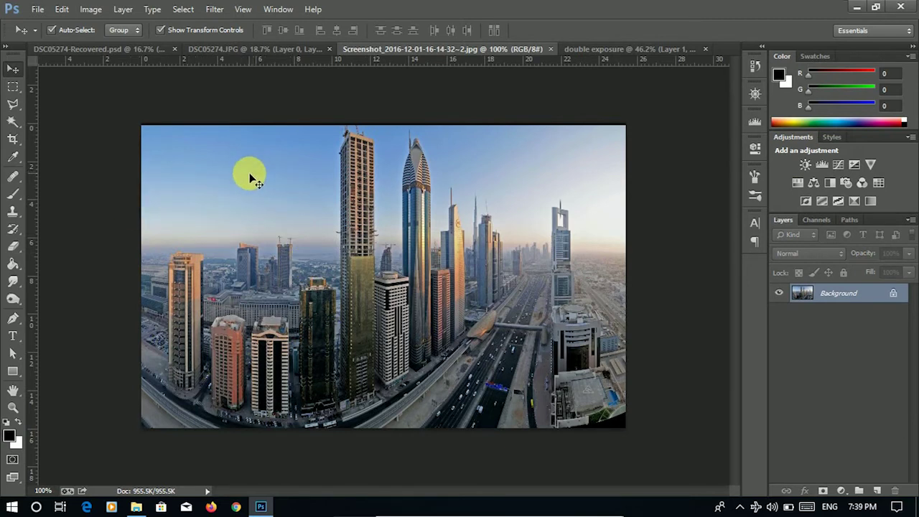
left_click(579, 49)
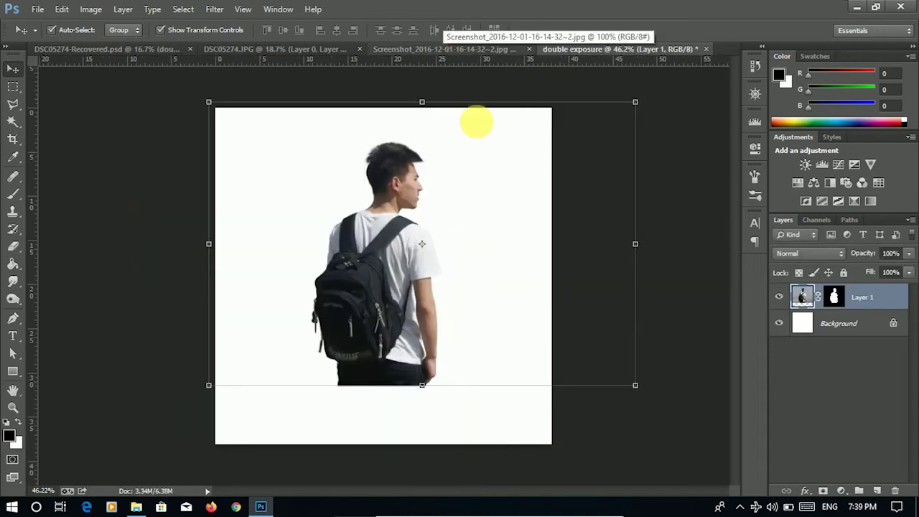
left_click(467, 50)
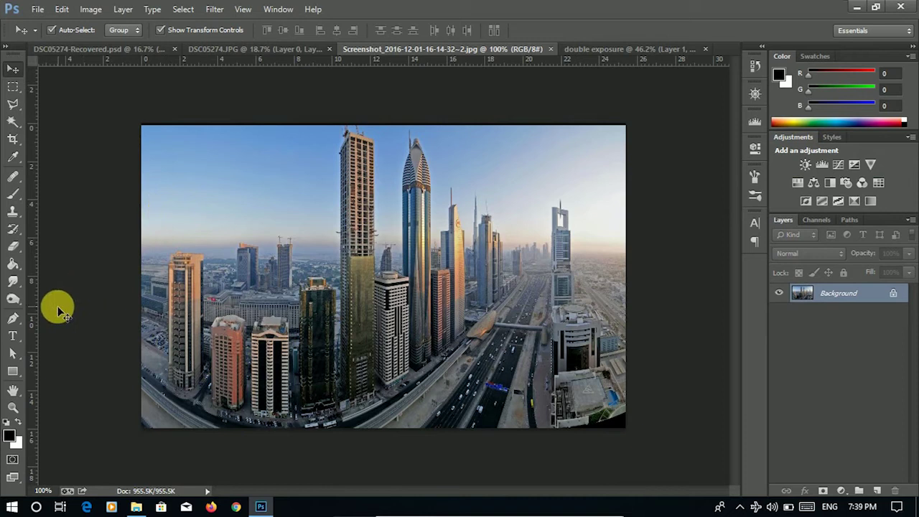
left_click(13, 104)
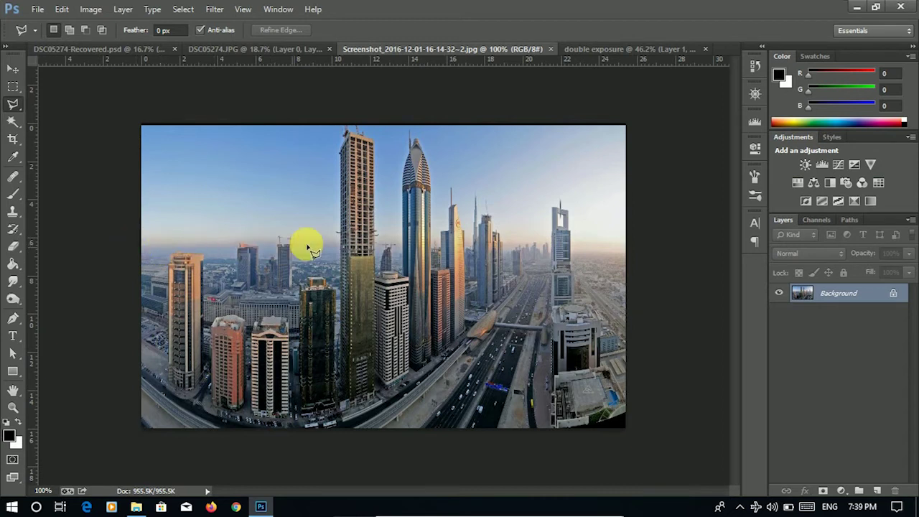
- Trace the sky outline from the left edge along the rooftops to the tall tower's top
scroll(188, 250, "up", 3)
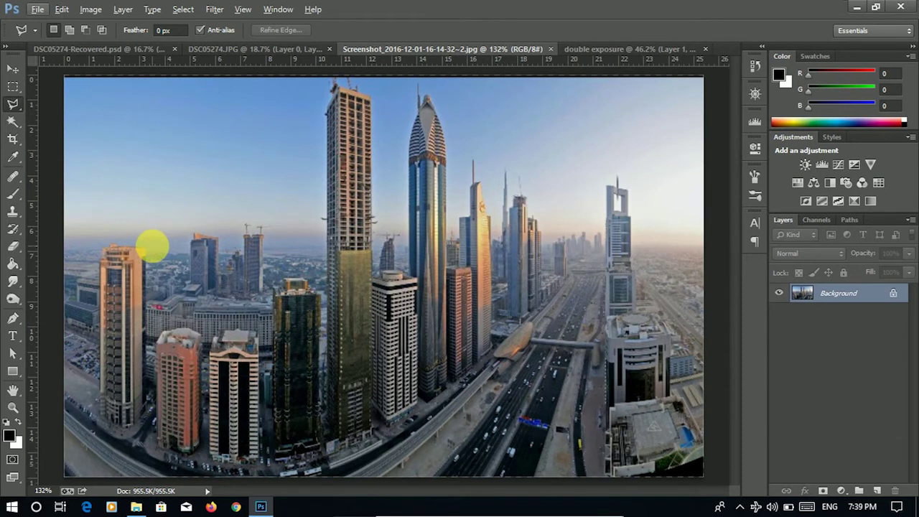
scroll(150, 247, "up", 2)
left_click_drag(144, 264, 150, 287)
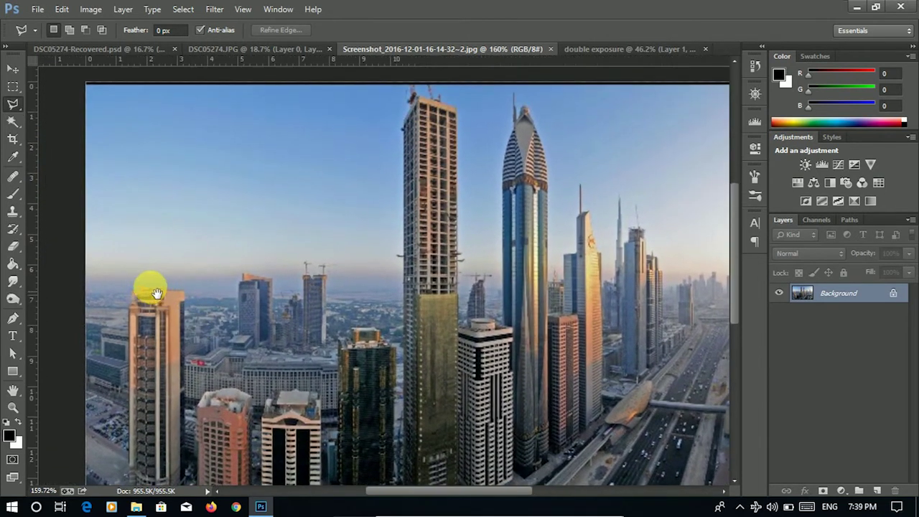
left_click(80, 267)
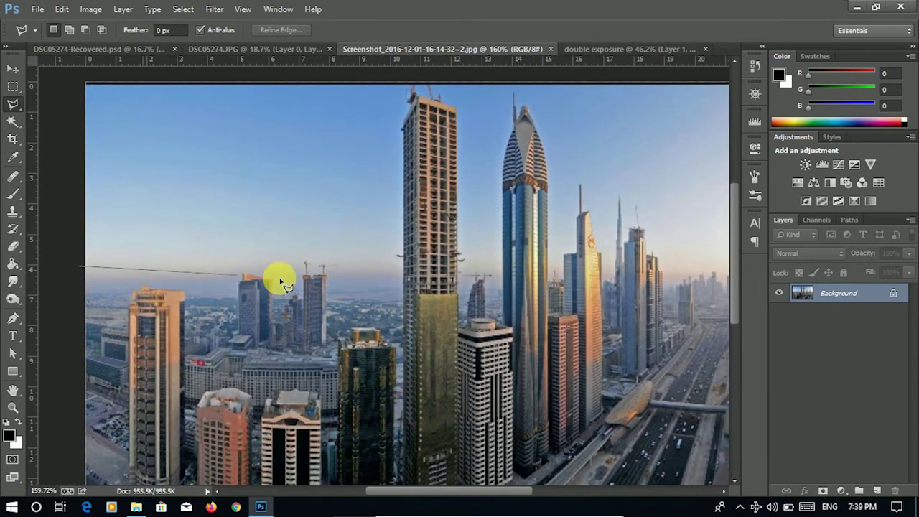
left_click(308, 264)
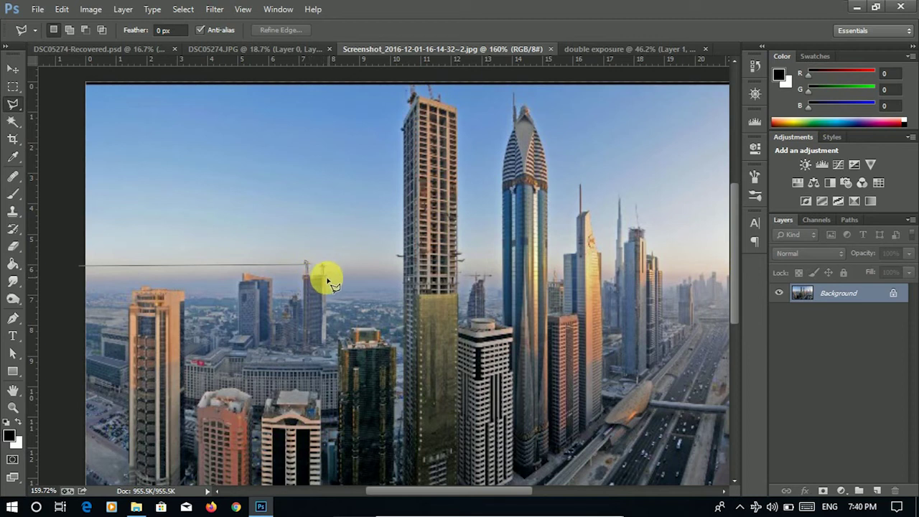
left_click(324, 286)
left_click(400, 287)
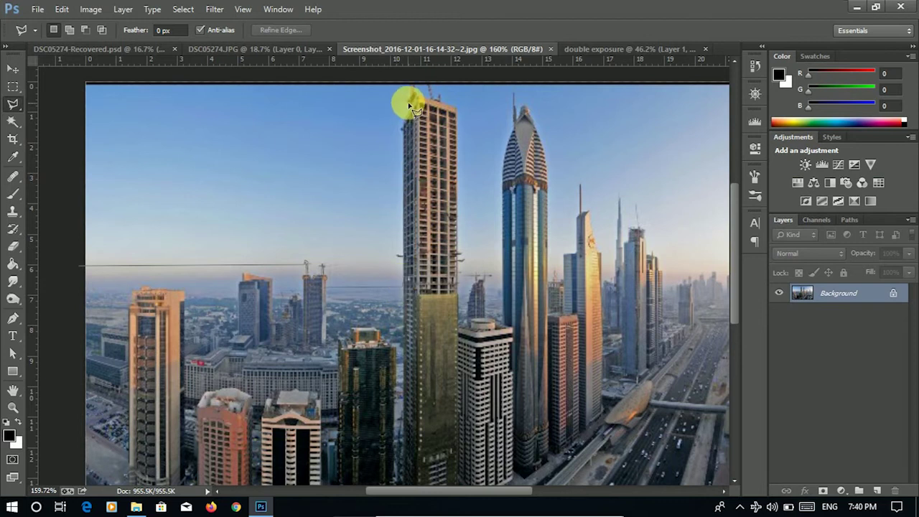
left_click(459, 111)
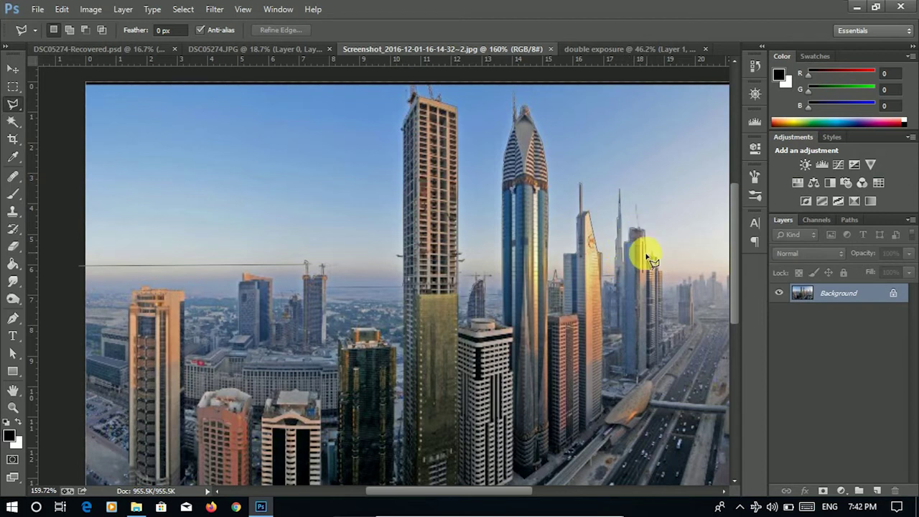
- Continue the outline over the right-hand rooftops and around the top to close the sky selection
left_click_drag(666, 267, 474, 278)
left_click(492, 263)
left_click(531, 262)
left_click(538, 272)
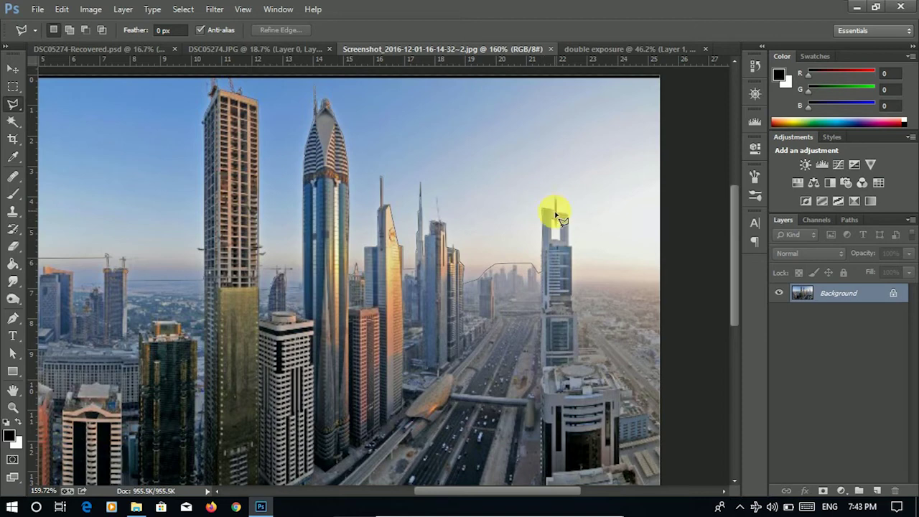
left_click(683, 280)
left_click(682, 69)
left_click_drag(16, 71, 205, 86)
double_click(204, 88)
- Add the left-hand sky above the small tower to the selection
left_click_drag(453, 239, 282, 241)
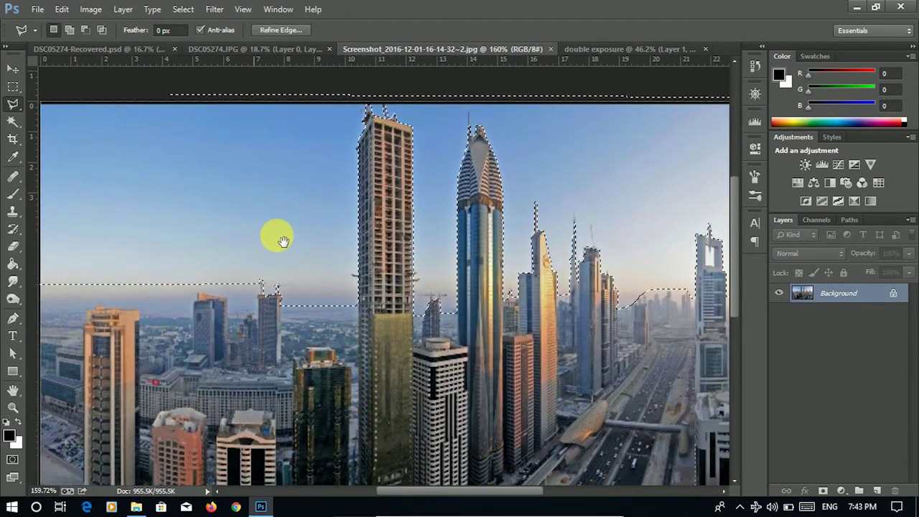
mouse_move(447, 247)
left_mouse_down()
mouse_move(336, 250)
mouse_move(296, 263)
left_mouse_up()
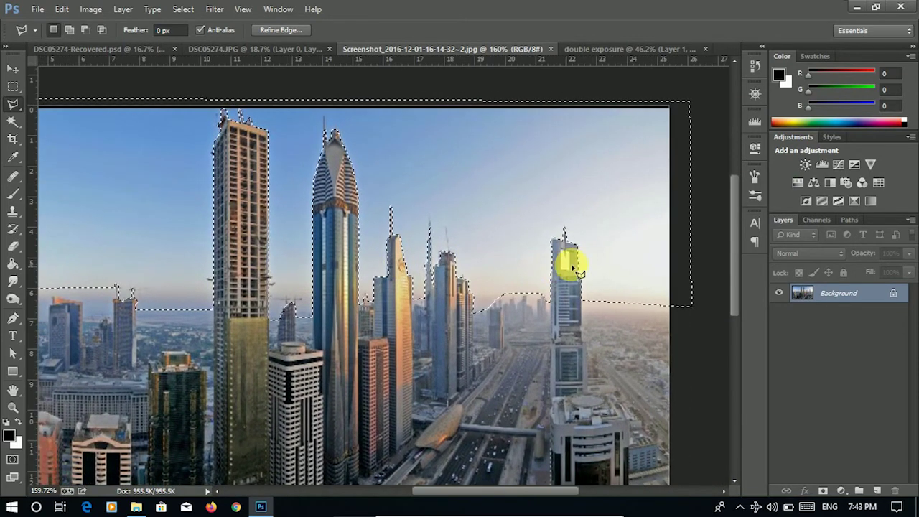
scroll(567, 266, "up", 2)
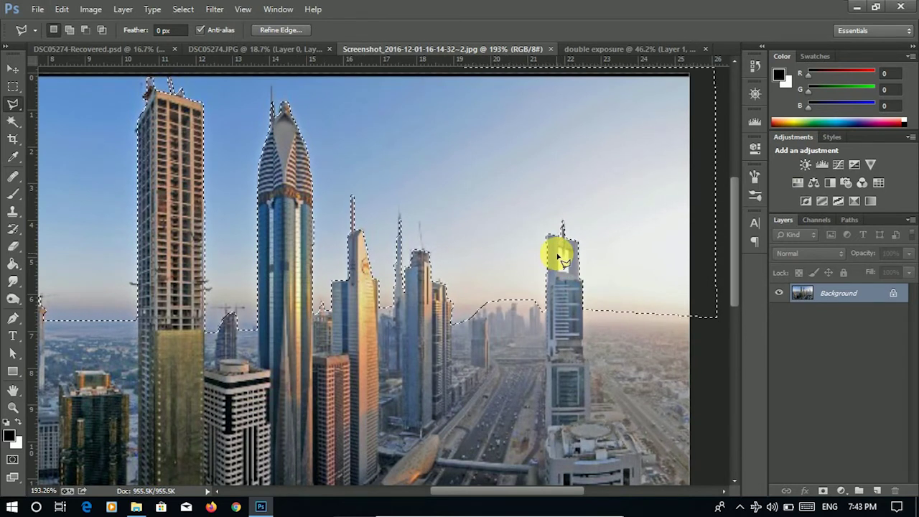
left_click(70, 30)
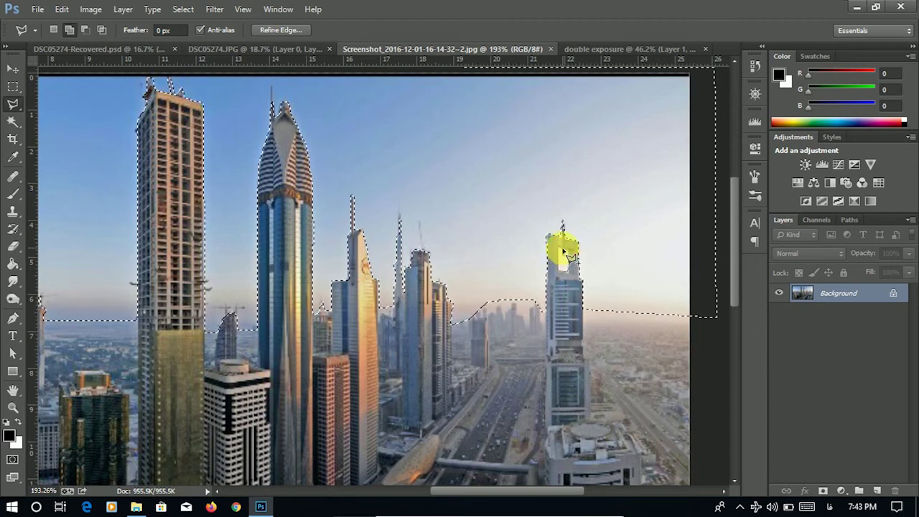
scroll(509, 239, "left", 10)
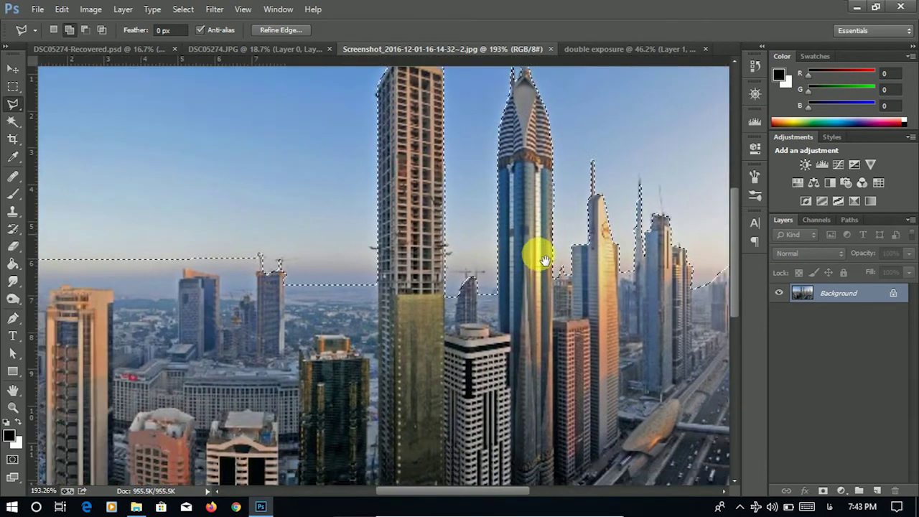
left_click(445, 290)
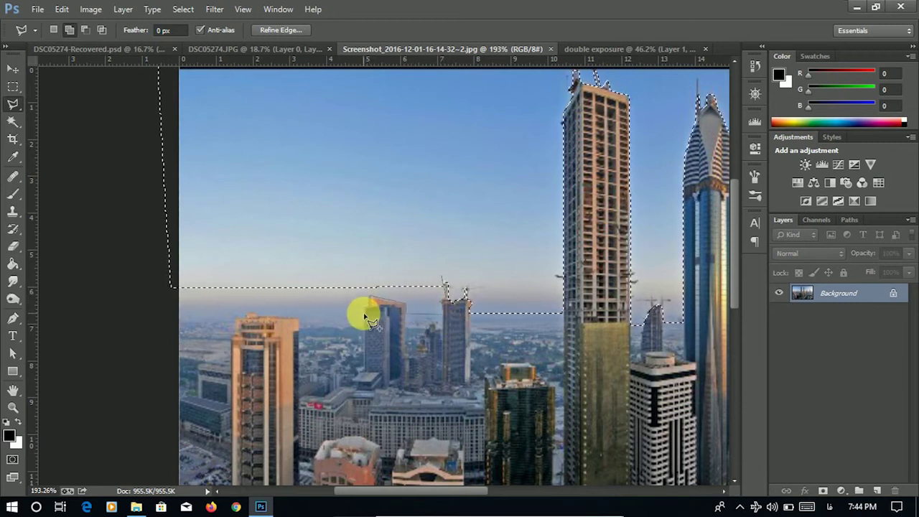
left_click(179, 312)
left_click(182, 276)
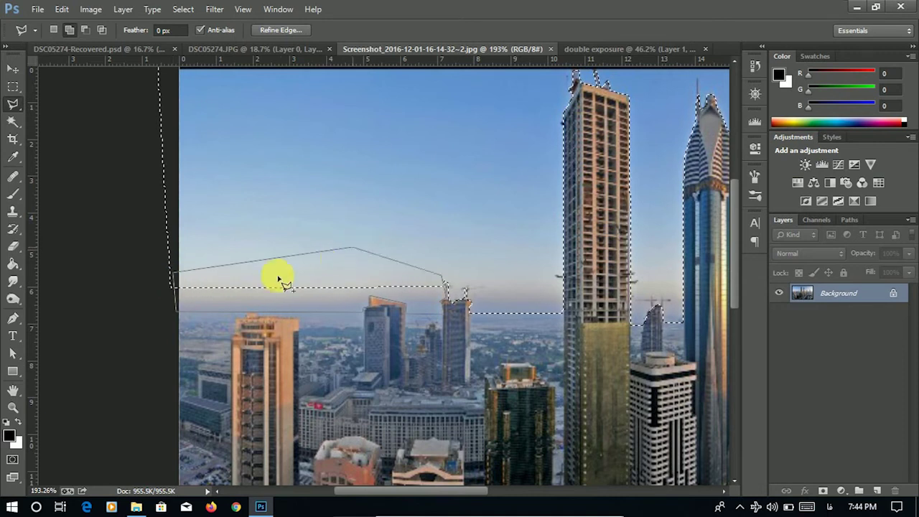
scroll(297, 263, "down", 3)
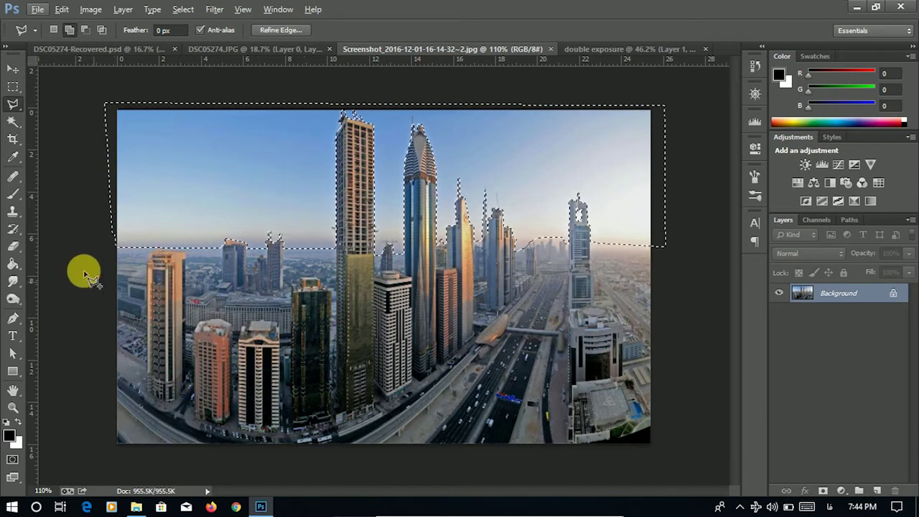
left_click(16, 195)
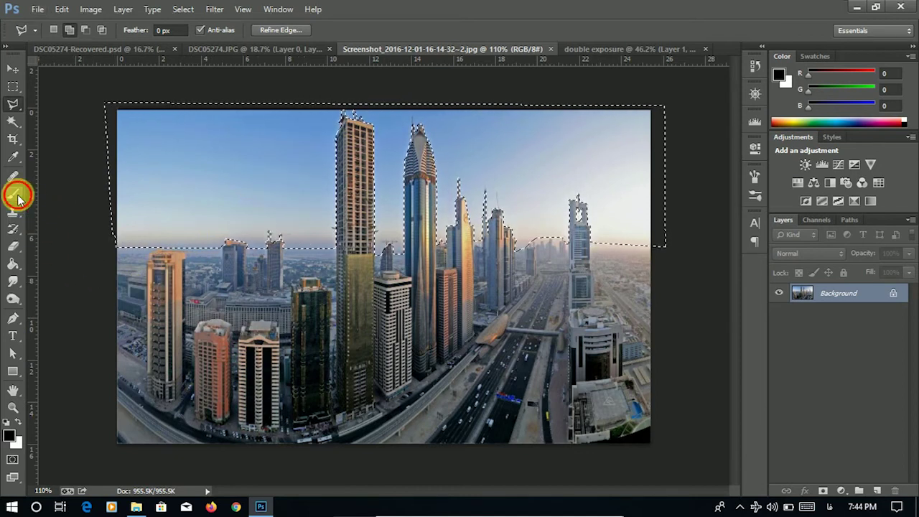
- Paint the selected sky white with a 160 px soft brush, then deselect
left_click(18, 421)
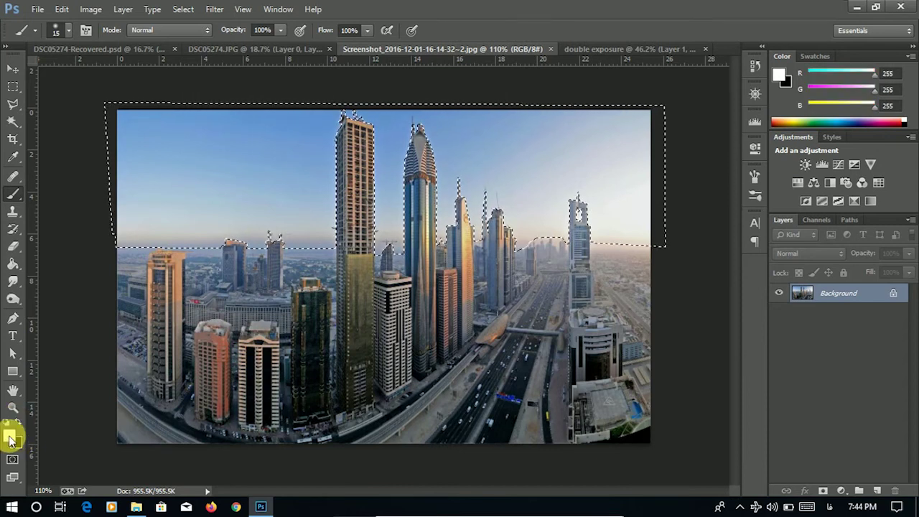
right_click(254, 208)
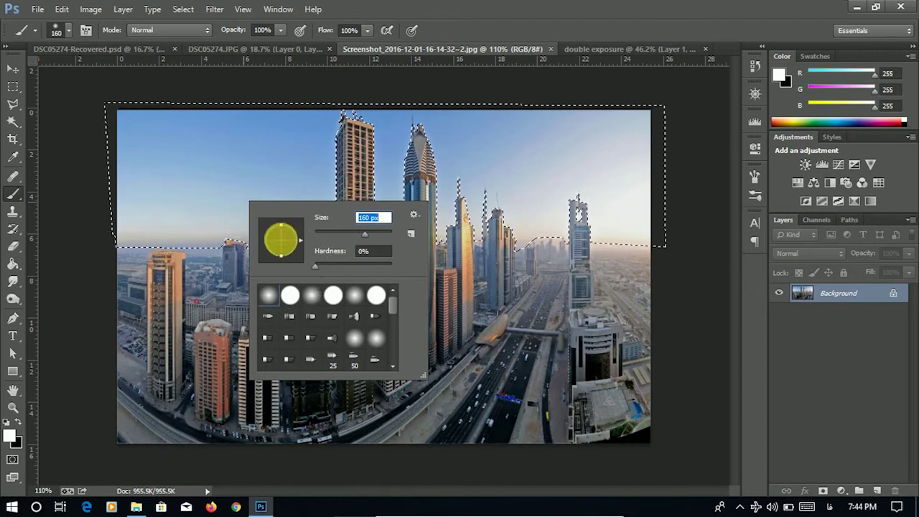
left_click_drag(174, 175, 659, 180)
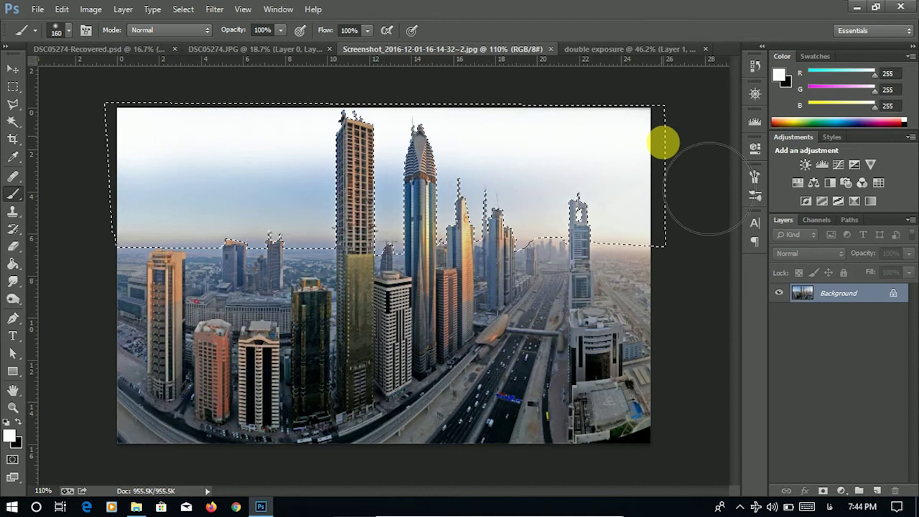
mouse_move(558, 217)
left_mouse_down()
mouse_move(369, 205)
mouse_move(144, 216)
mouse_move(422, 237)
mouse_move(575, 215)
mouse_move(708, 220)
mouse_move(687, 236)
mouse_move(141, 238)
mouse_move(317, 249)
mouse_move(430, 241)
mouse_move(537, 257)
mouse_move(165, 225)
mouse_move(154, 242)
mouse_move(638, 245)
mouse_move(720, 232)
mouse_move(596, 204)
left_mouse_up()
key("ctrl+d")
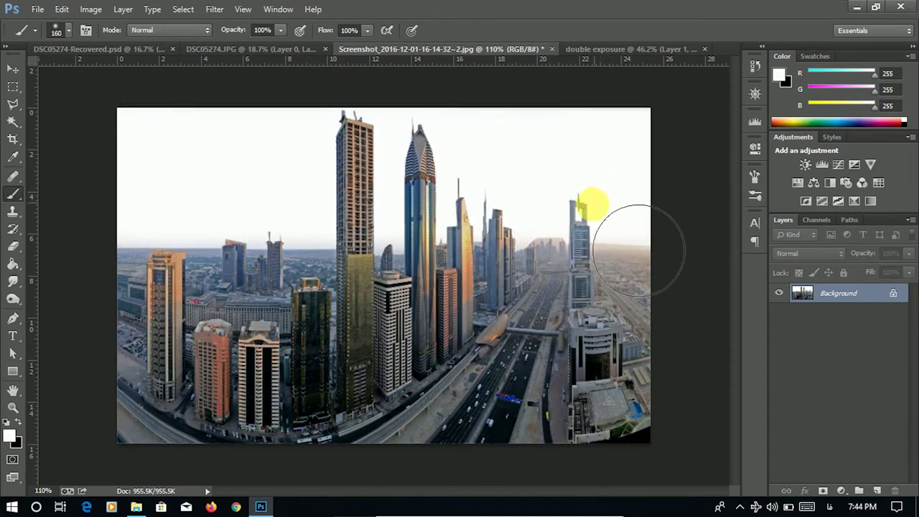
- Set a 20 px brush at 0% hardness and whiten the horizon haze up to the tall tower
scroll(366, 237, "up", 1)
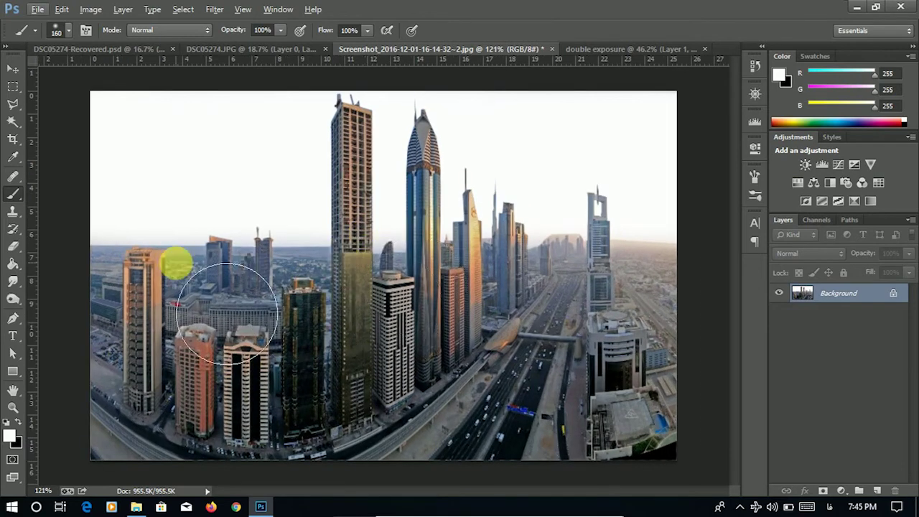
scroll(134, 252, "up", 3)
scroll(134, 253, "up", 3)
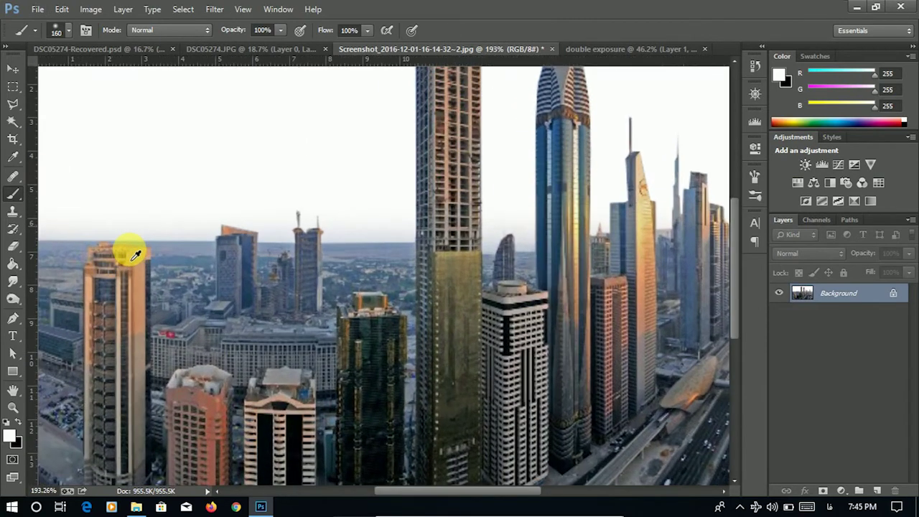
scroll(297, 240, "left", 5)
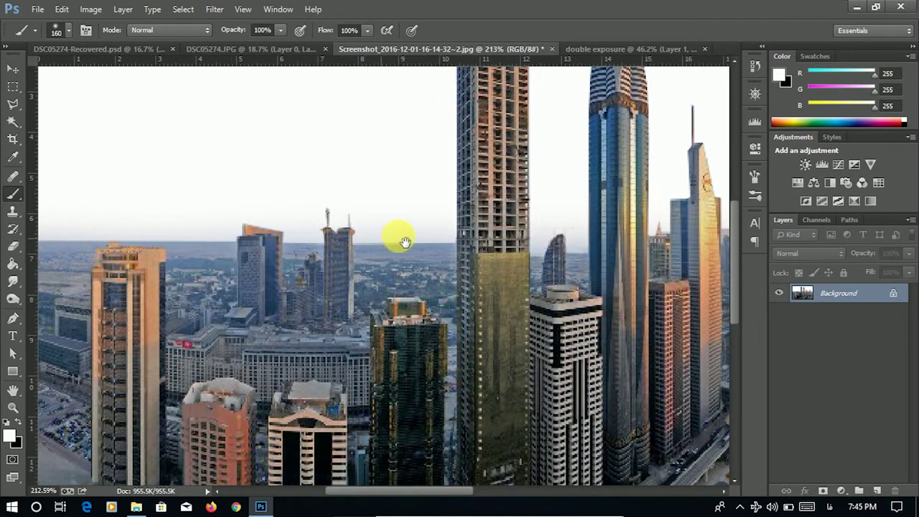
scroll(297, 239, "up", 4)
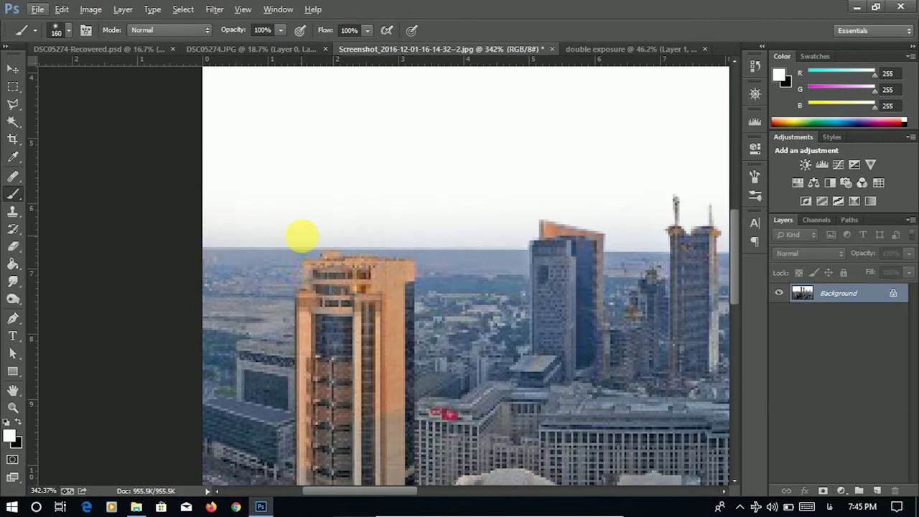
right_click(379, 227)
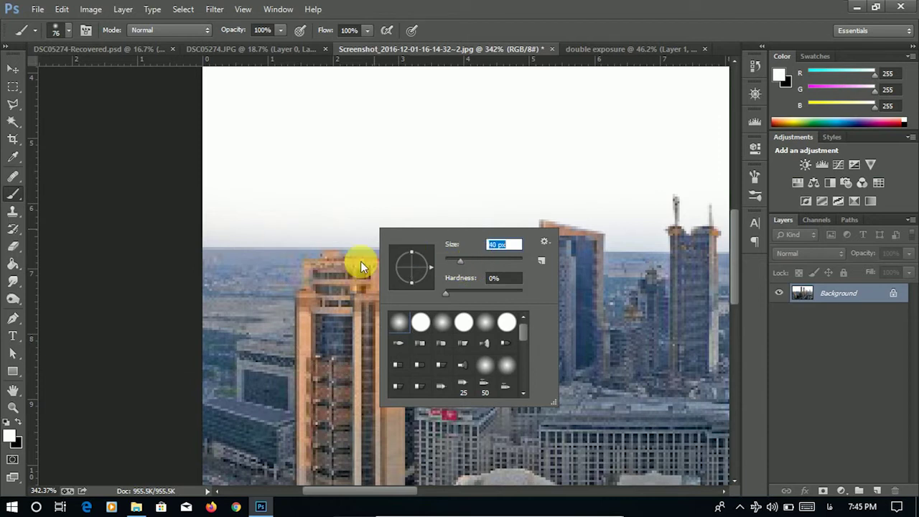
left_click_drag(460, 260, 451, 263)
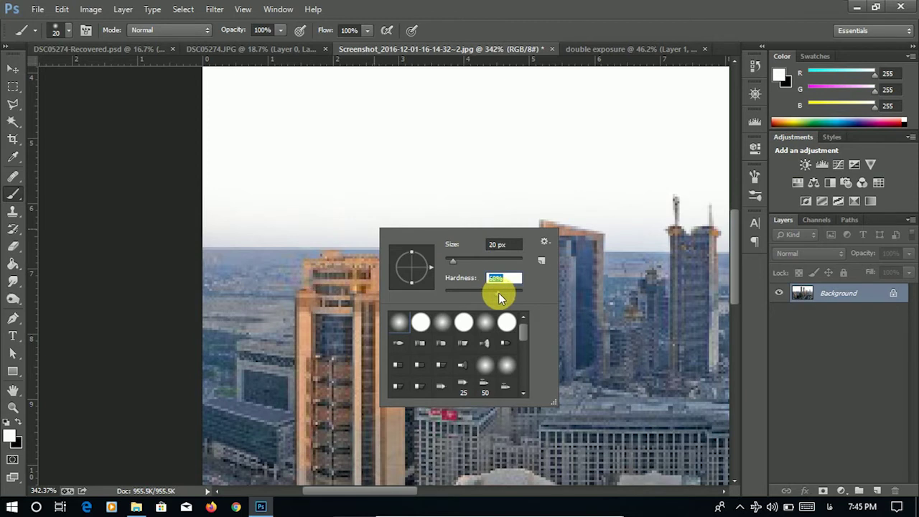
left_click_drag(447, 294, 411, 288)
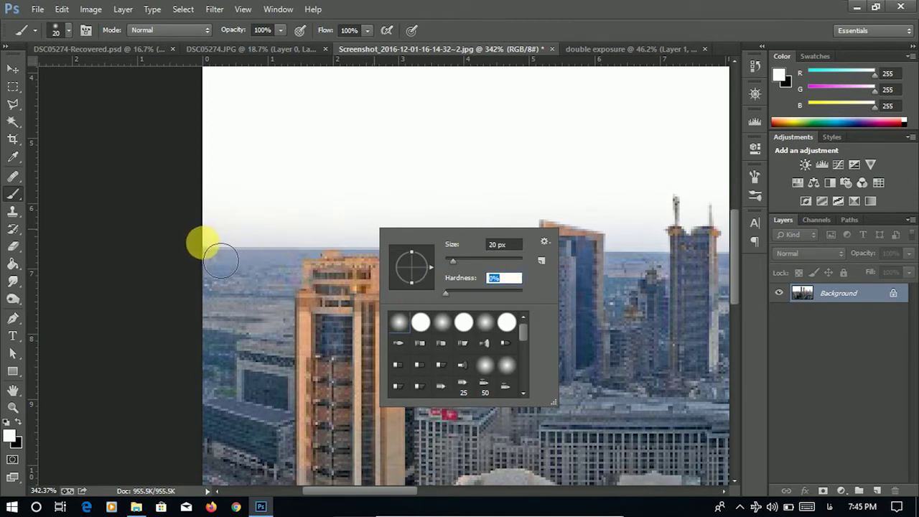
left_click(220, 259)
mouse_move(246, 257)
left_mouse_down()
mouse_move(708, 258)
mouse_move(468, 274)
mouse_move(493, 267)
mouse_move(570, 278)
mouse_move(449, 266)
mouse_move(434, 275)
mouse_move(585, 267)
mouse_move(466, 263)
mouse_move(482, 248)
left_mouse_up()
- Shrink the brush to 11 then 9 px and whiten the haze around and left of the tower
right_click(642, 260)
left_click(704, 251)
left_click(615, 270)
right_click(490, 250)
left_click(601, 251)
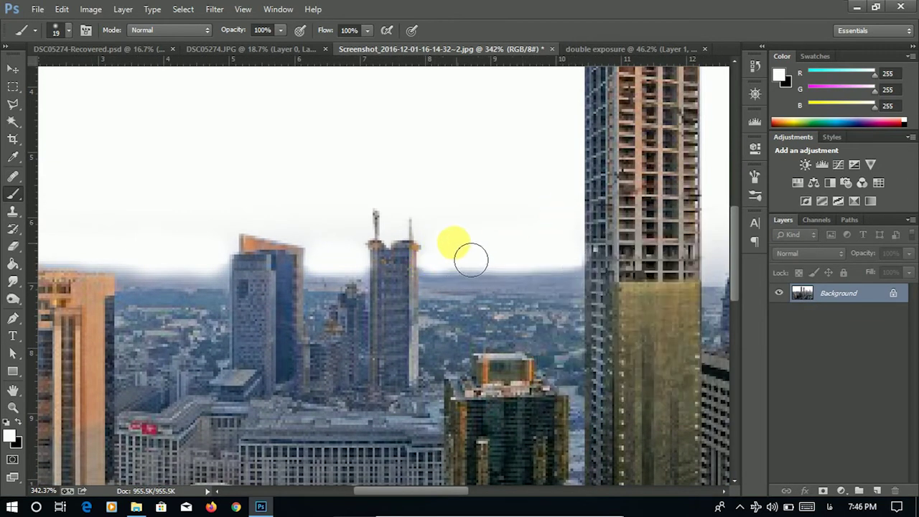
mouse_move(380, 255)
left_mouse_down()
mouse_move(286, 278)
mouse_move(156, 293)
left_mouse_up()
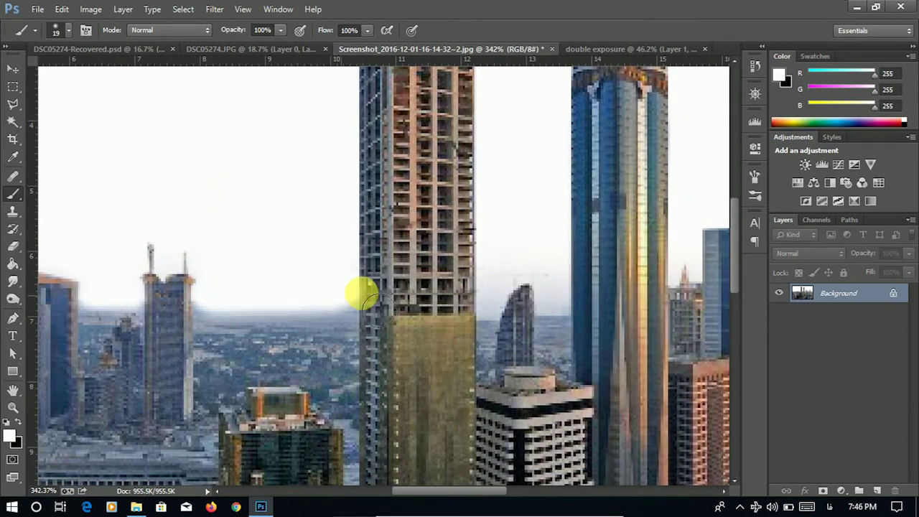
right_click(345, 305)
key("bracketleft")
- Paint white over the haze between the towers, then set the brush size to 30 px
mouse_move(487, 314)
left_mouse_down()
mouse_move(394, 319)
mouse_move(402, 302)
mouse_move(455, 316)
mouse_move(477, 299)
left_mouse_up()
right_click(390, 318)
key("Escape")
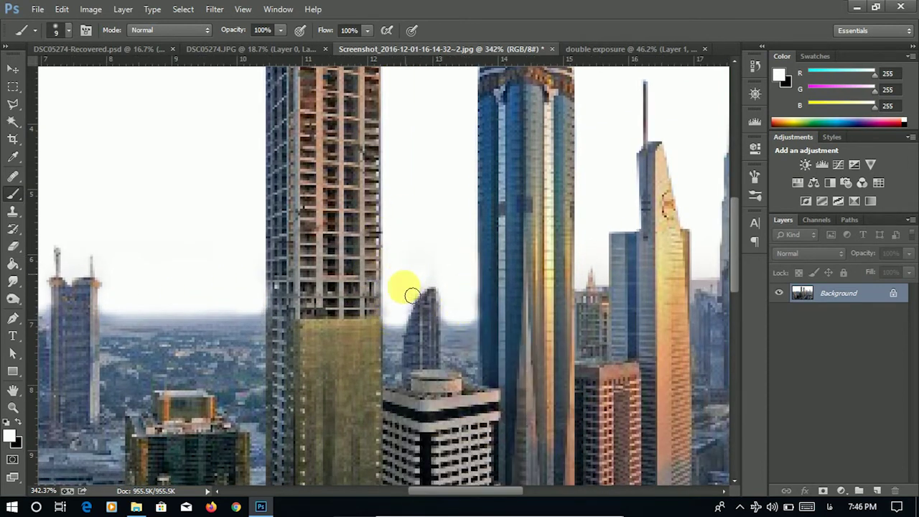
scroll(365, 281, "right", 5)
scroll(356, 267, "right", 1)
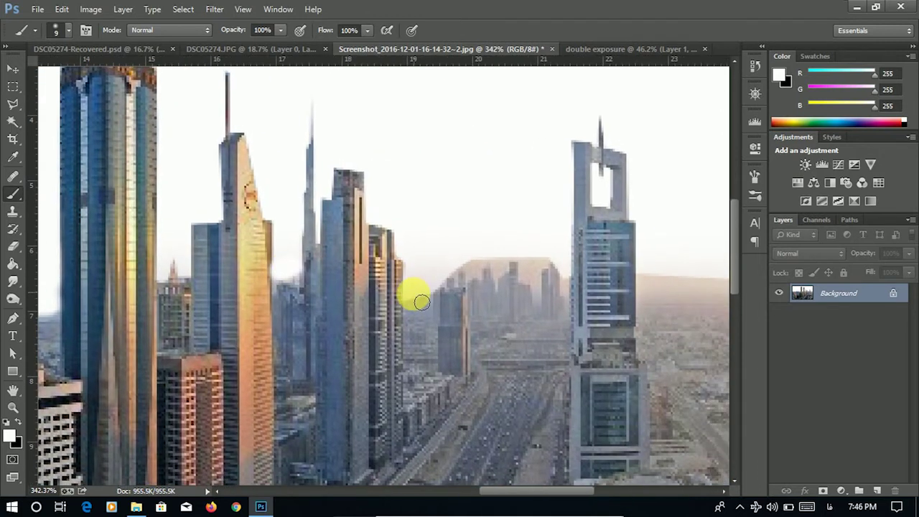
mouse_move(459, 273)
left_mouse_down()
mouse_move(525, 267)
mouse_move(533, 284)
mouse_move(550, 267)
mouse_move(541, 274)
mouse_move(571, 284)
left_mouse_up()
scroll(431, 259, "right", 4)
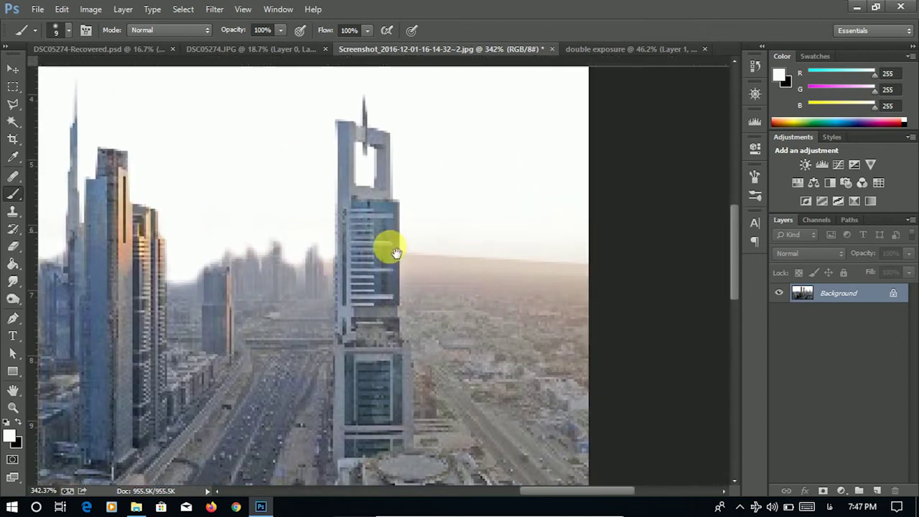
right_click(553, 251)
type("30")
key("Return")
scroll(426, 222, "down", 4)
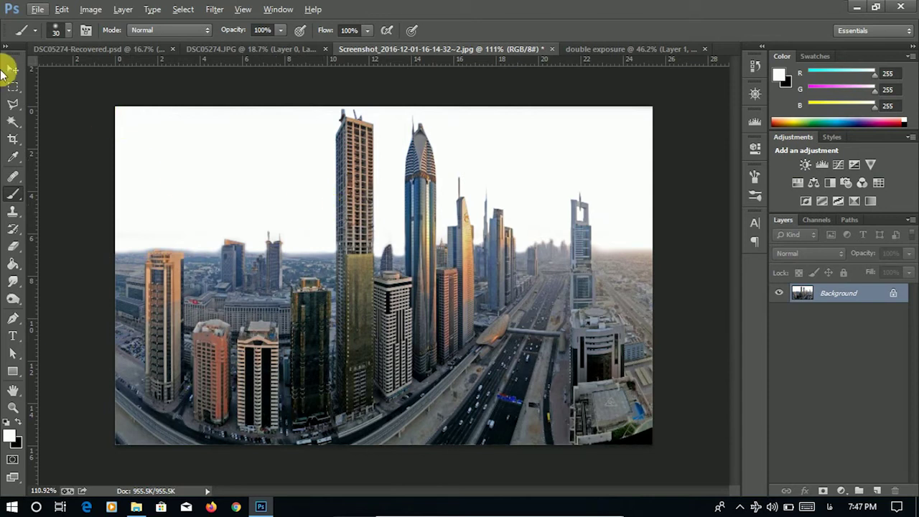
- Drag the skyline into the poster as Layer 2, rotate it -90° and place it over the man's body
left_click(13, 68)
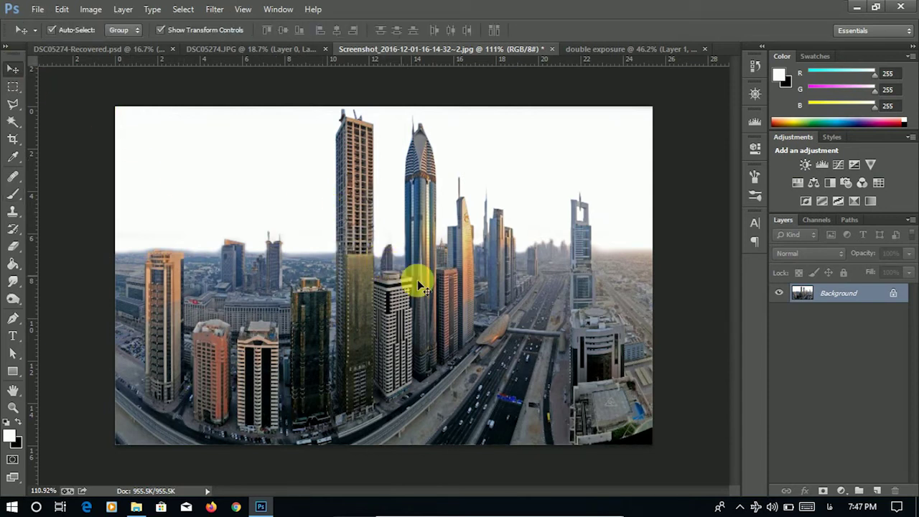
left_click_drag(424, 284, 420, 247)
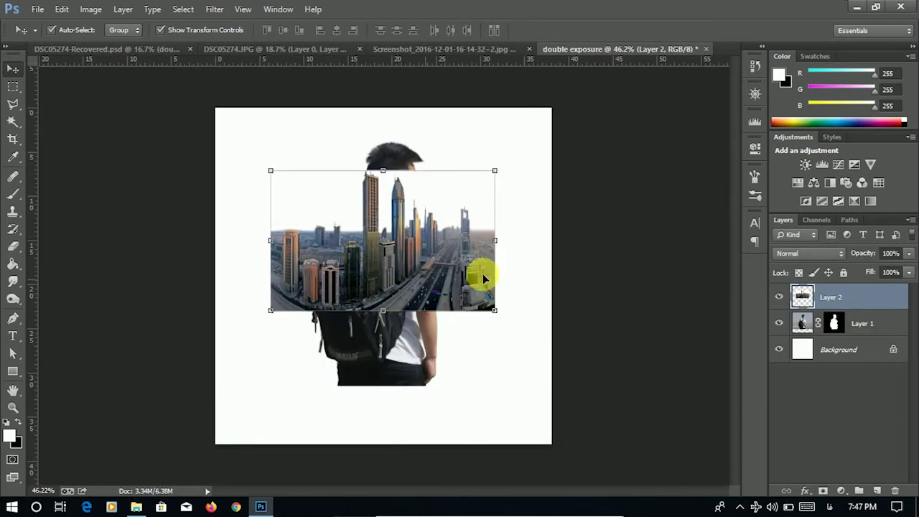
left_click_drag(499, 163, 459, 119)
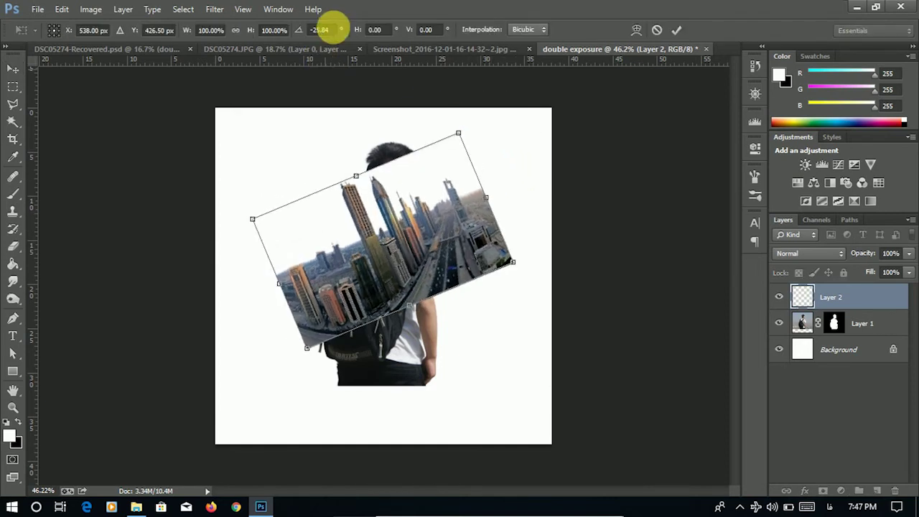
left_click(320, 29)
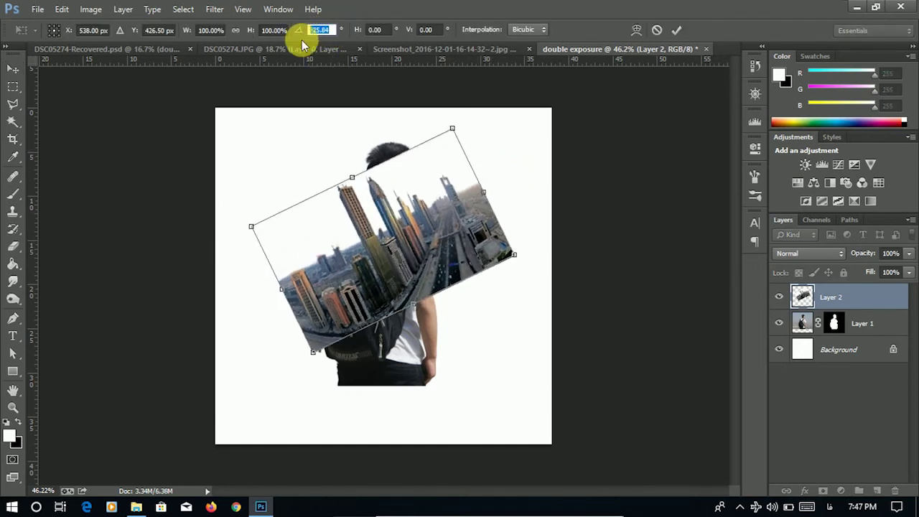
key("BackSpace")
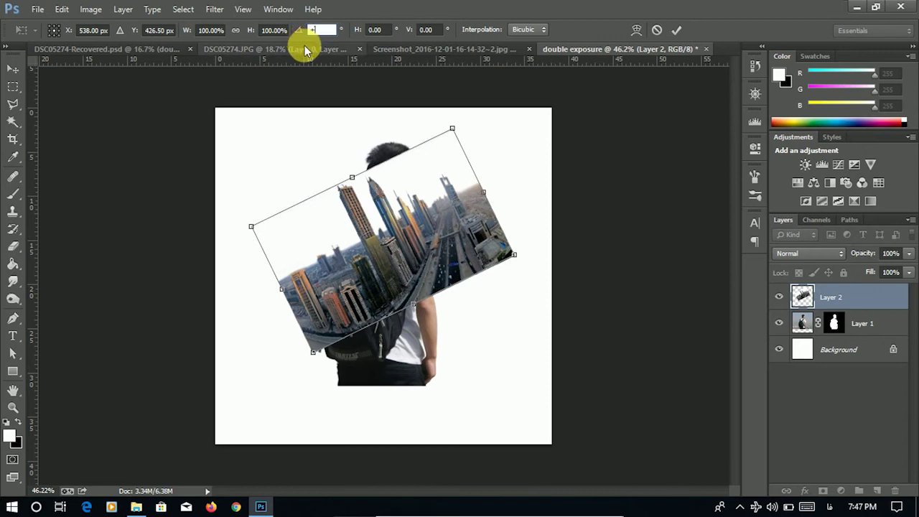
type("-")
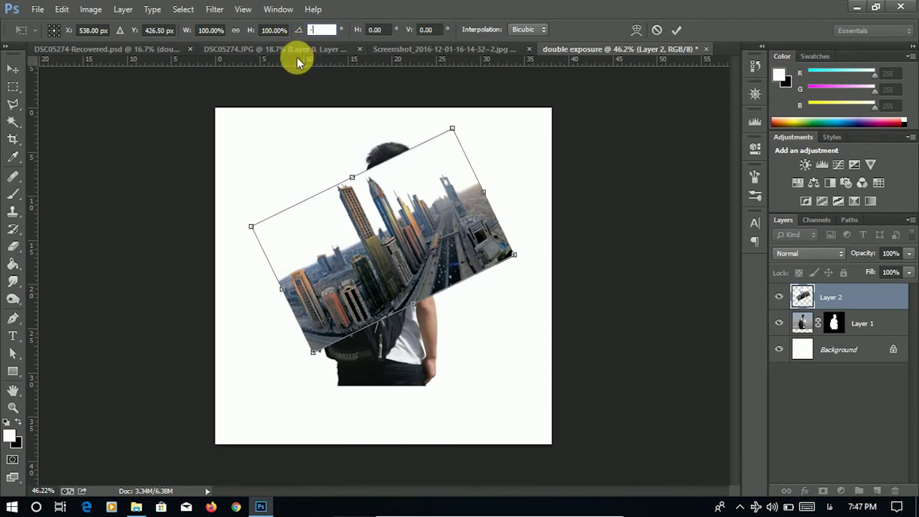
type("90")
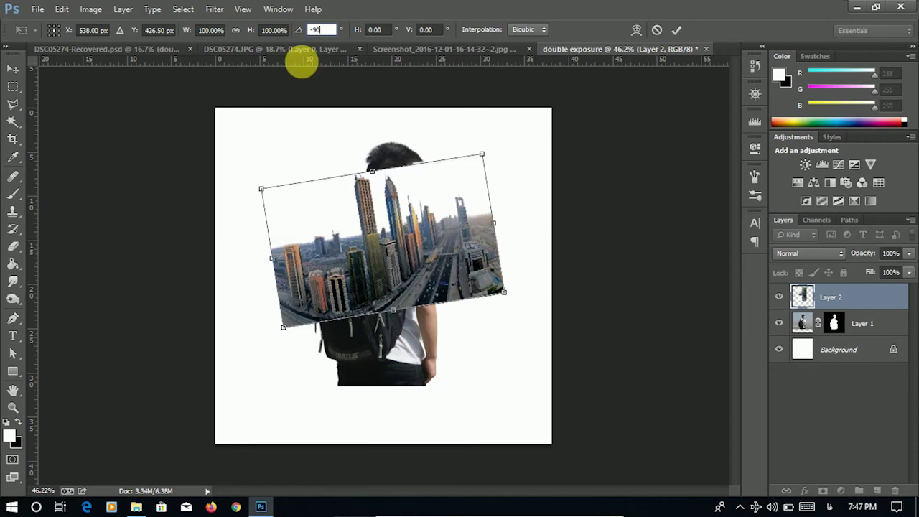
key("Return")
left_click_drag(398, 237, 387, 279)
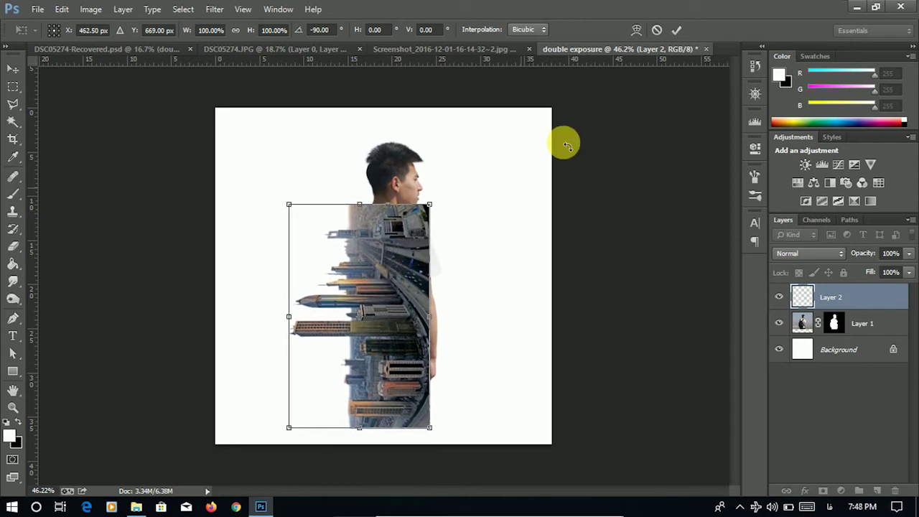
left_click(677, 31)
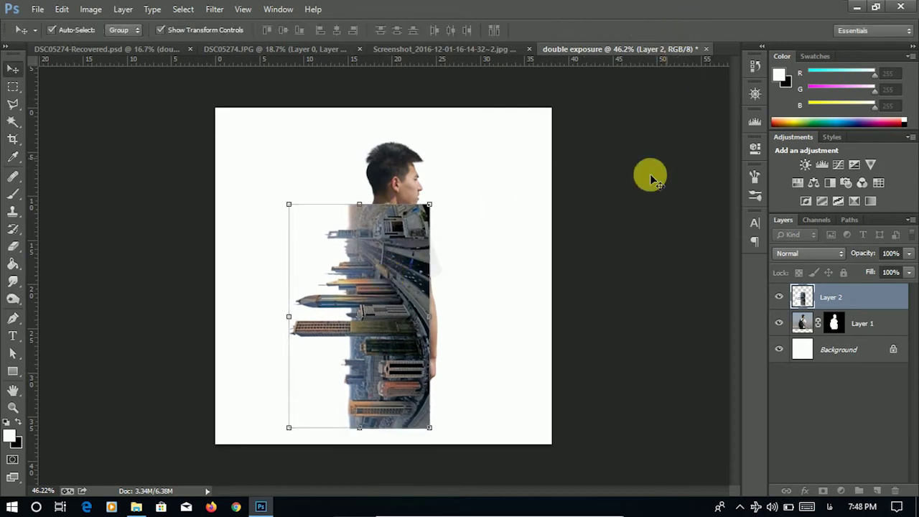
- Set Layer 2 to Lighten blend mode, nudge it slightly right, and zoom in
left_click(832, 257)
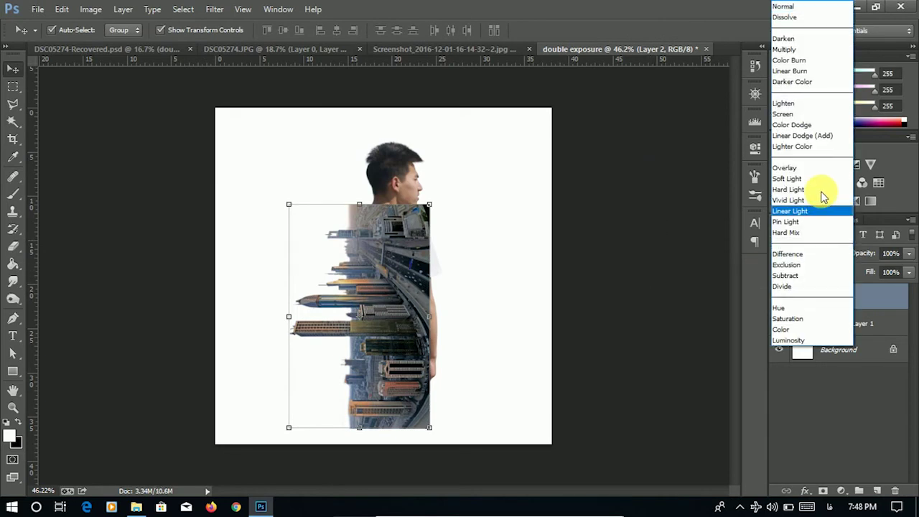
left_click(813, 103)
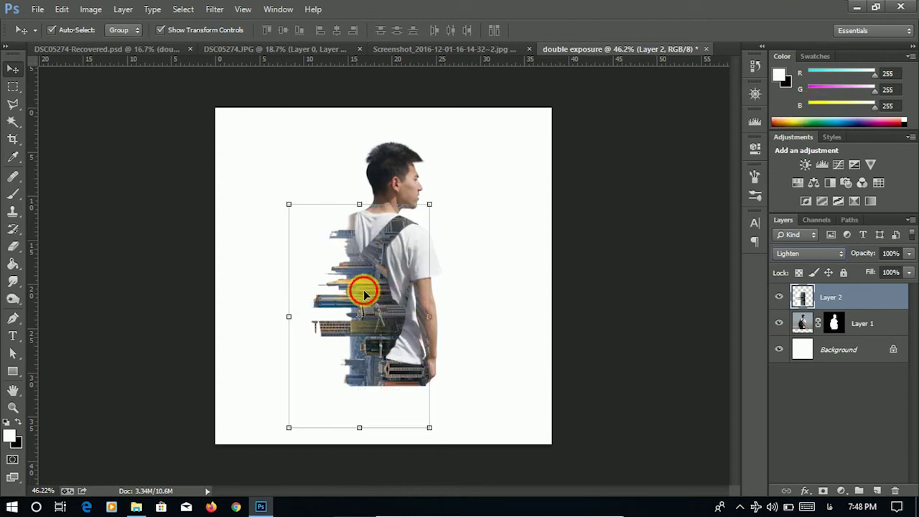
left_click_drag(366, 294, 368, 289)
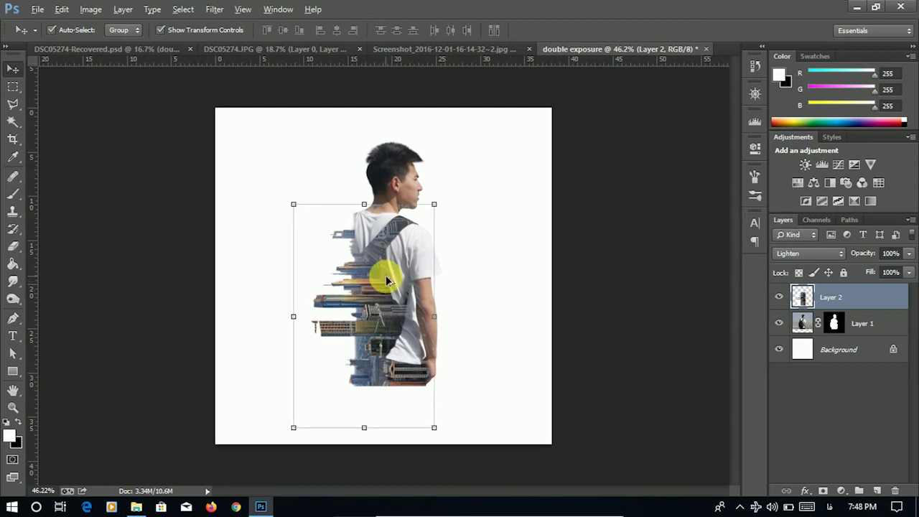
scroll(386, 275, "up", 4)
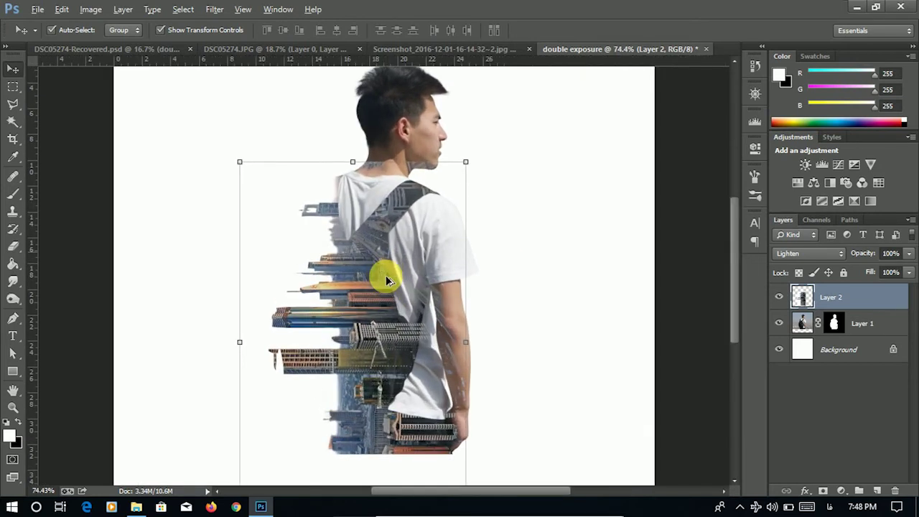
scroll(385, 275, "up", 1)
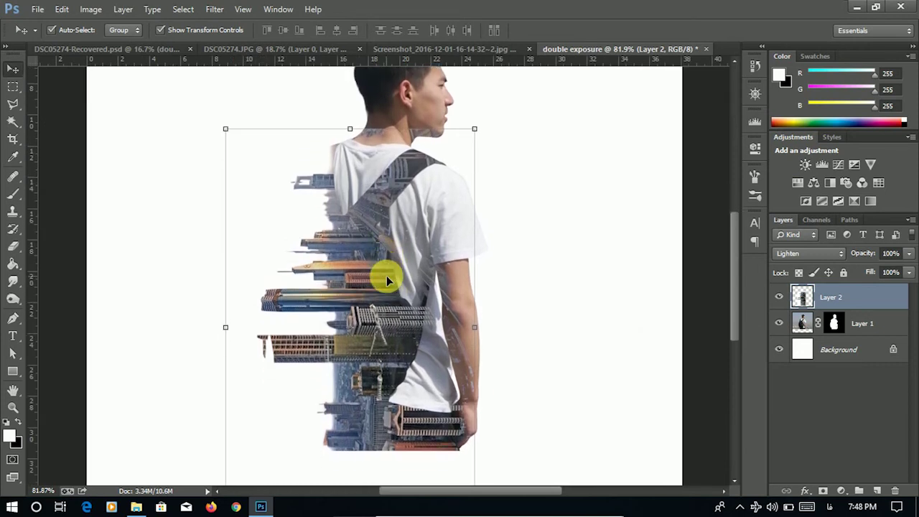
scroll(387, 279, "up", 1)
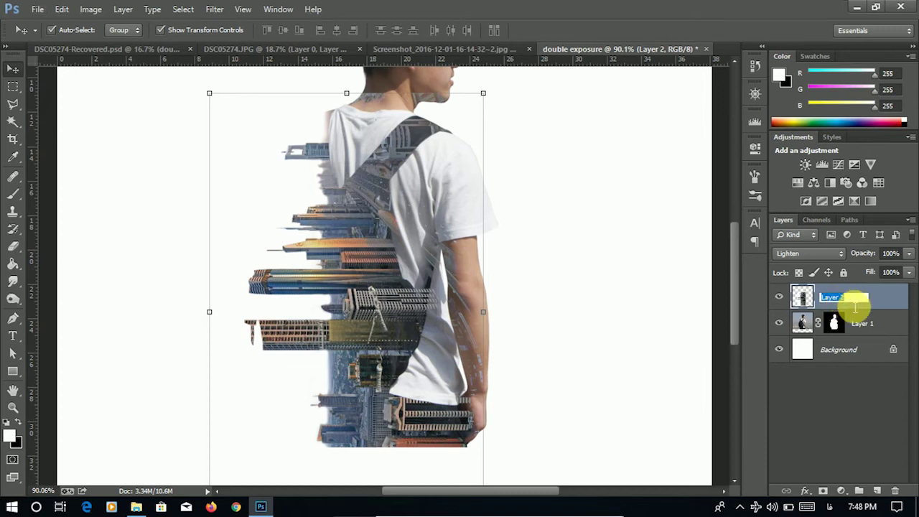
- Rename the skyline layer to 'buildings'
key("BackSpace")
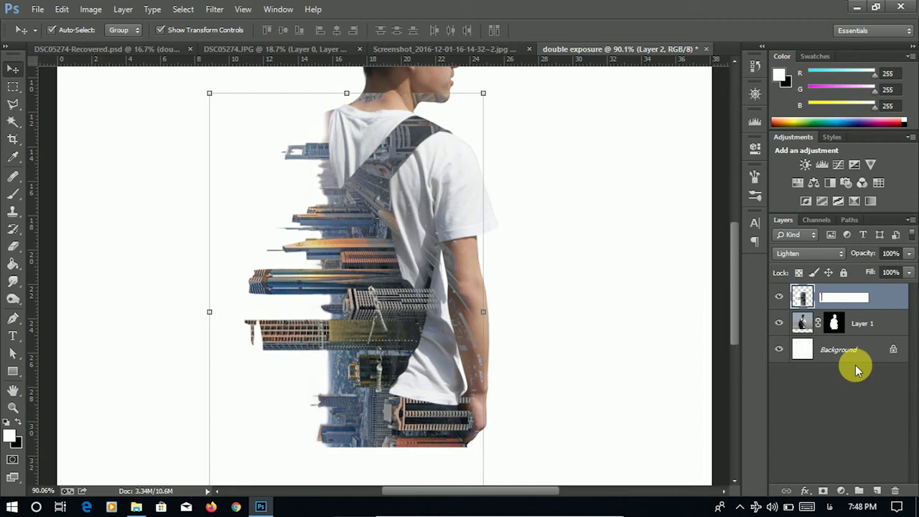
key("alt+shift")
type("buildings")
key("Return")
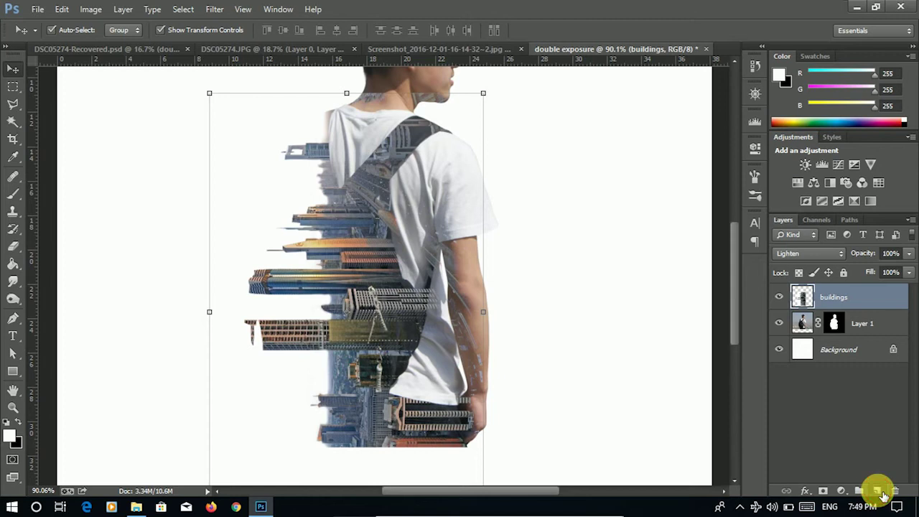
- Add a new empty layer named 'correction' beneath the buildings layer
left_click(878, 491, "ctrl")
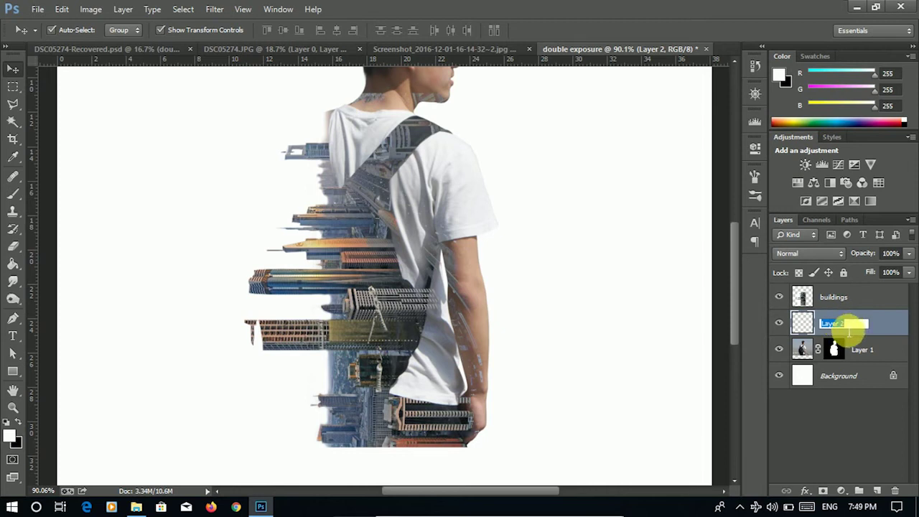
type("ection")
key("Return")
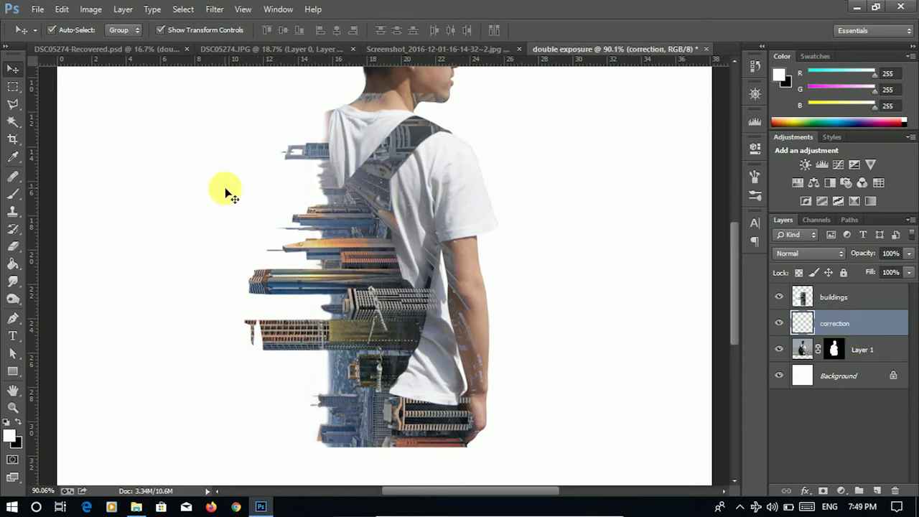
left_click(16, 193)
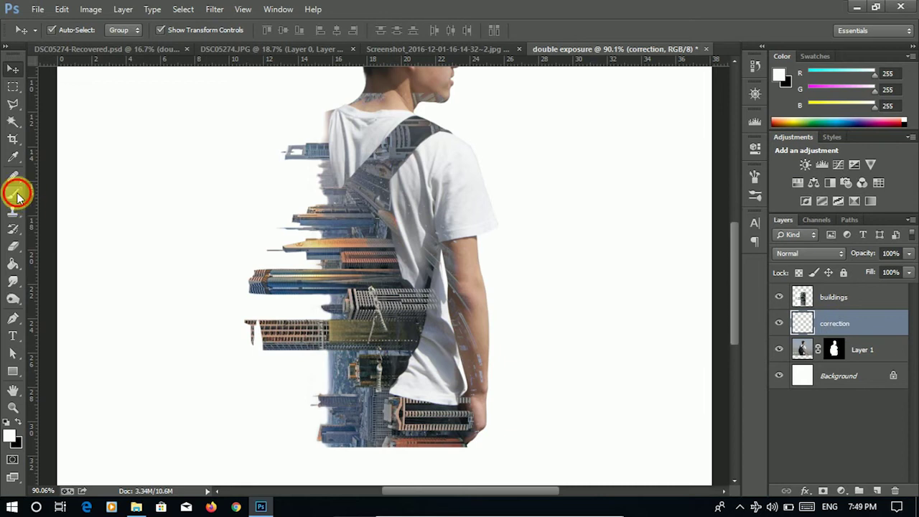
left_click(6, 422)
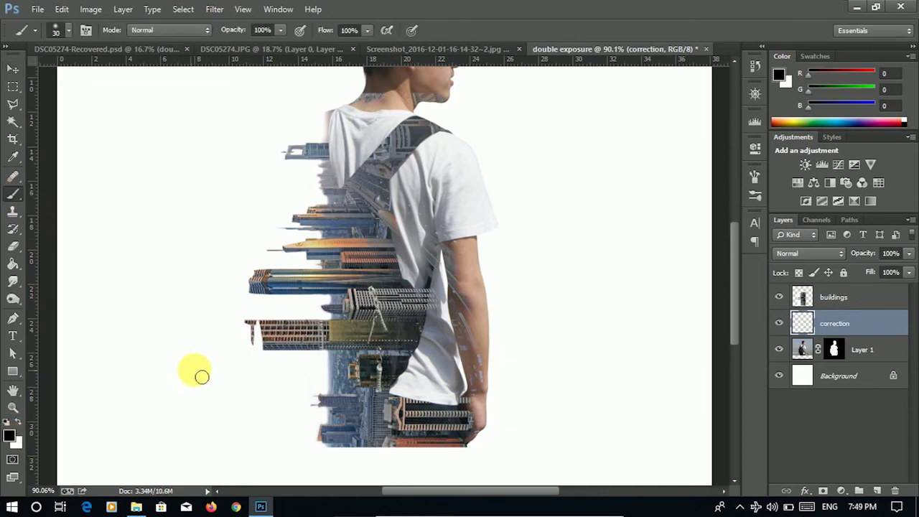
scroll(257, 343, "up", 5)
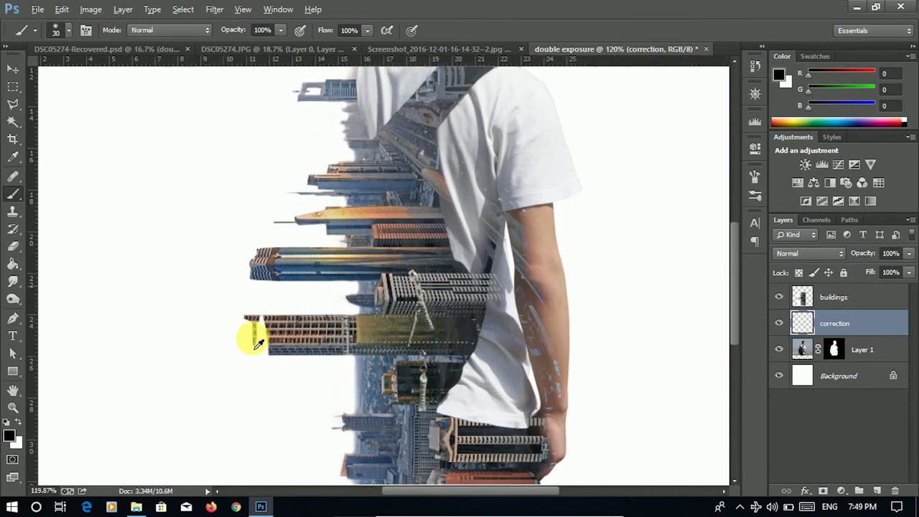
mouse_move(259, 343)
left_mouse_down()
mouse_move(291, 349)
mouse_move(287, 300)
mouse_move(277, 293)
left_mouse_up()
right_click(323, 296, "alt")
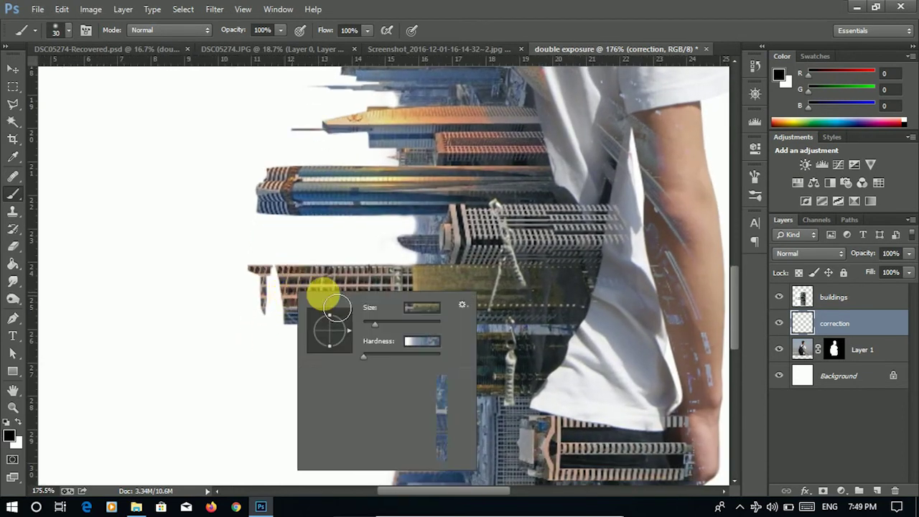
left_click_drag(400, 352, 415, 352)
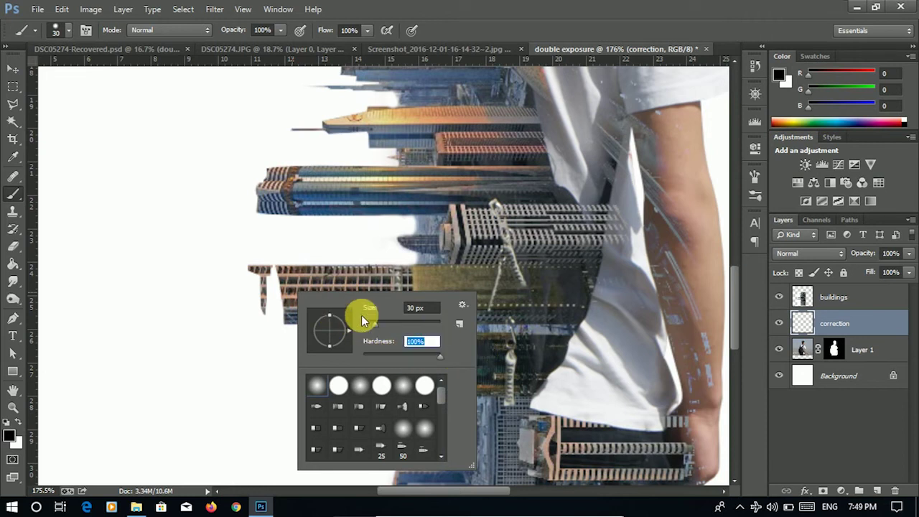
left_click_drag(374, 329, 371, 327)
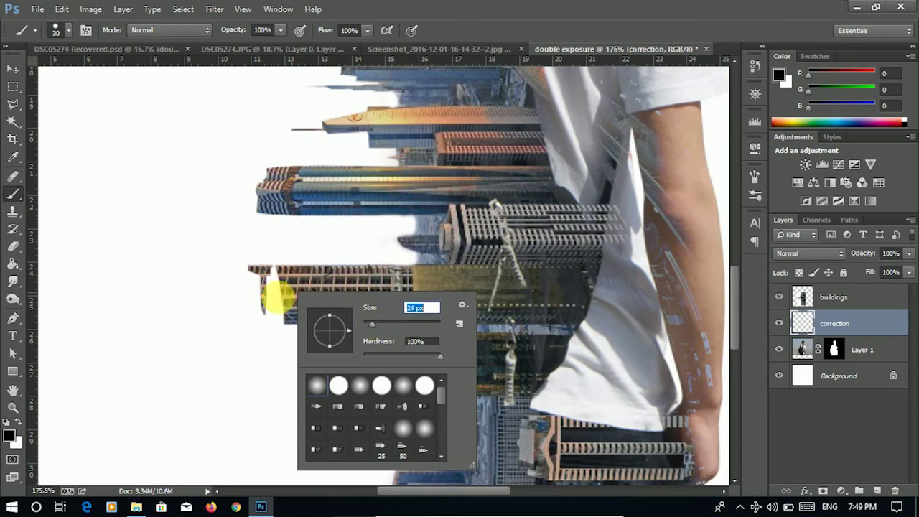
left_click(284, 286)
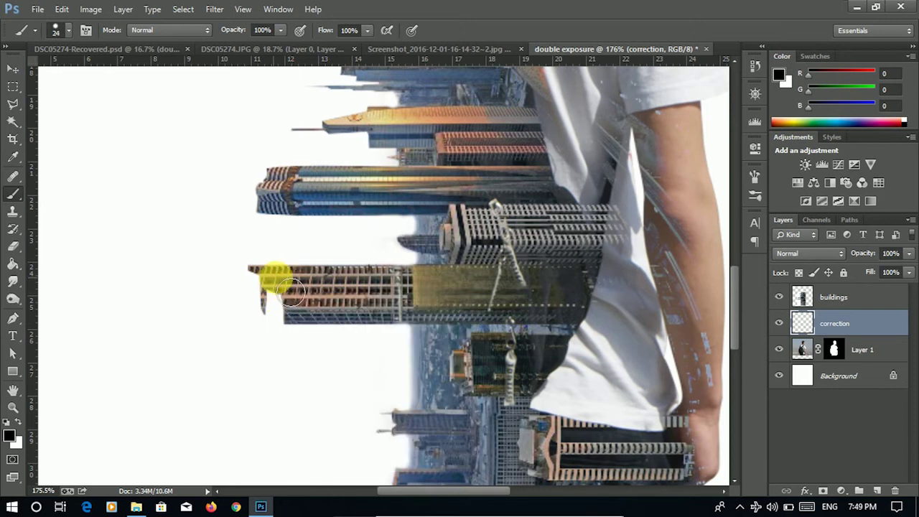
mouse_move(265, 294)
left_mouse_down()
mouse_move(284, 316)
mouse_move(241, 327)
mouse_move(238, 293)
mouse_move(214, 284)
mouse_move(213, 364)
left_mouse_up()
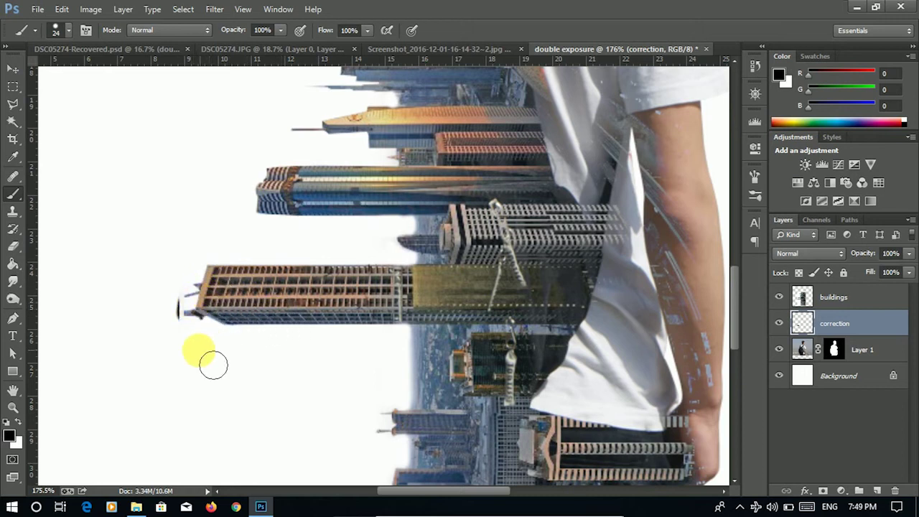
key("ctrl+z")
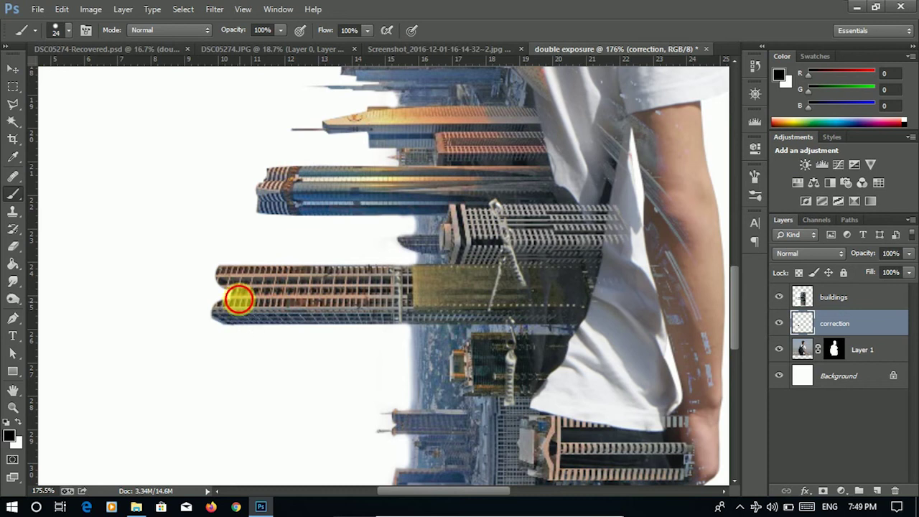
left_click_drag(231, 321, 181, 330)
left_click(18, 422)
left_click(19, 422)
mouse_move(268, 199)
left_mouse_down()
mouse_move(262, 179)
mouse_move(237, 187)
mouse_move(251, 204)
mouse_move(237, 191)
mouse_move(233, 204)
mouse_move(208, 190)
left_mouse_up()
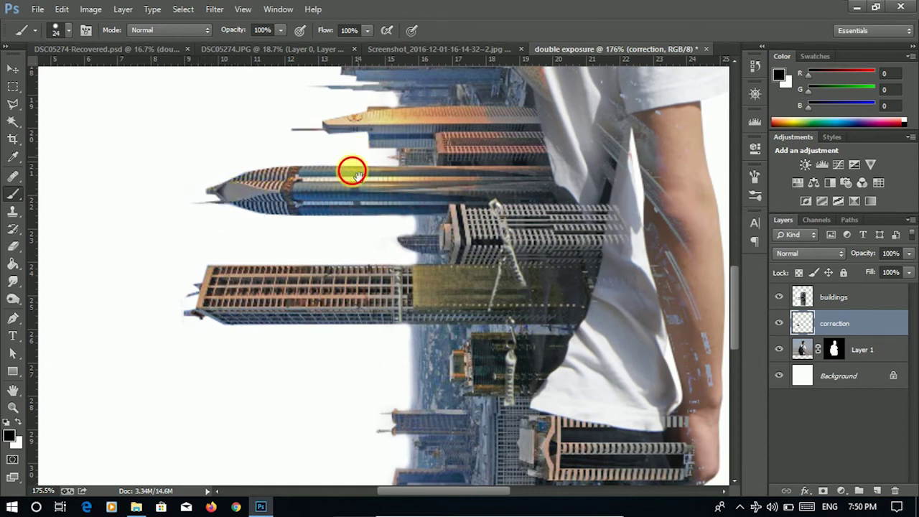
left_click_drag(352, 171, 327, 258)
mouse_move(327, 210)
left_mouse_down()
mouse_move(303, 267)
mouse_move(287, 250)
left_mouse_up()
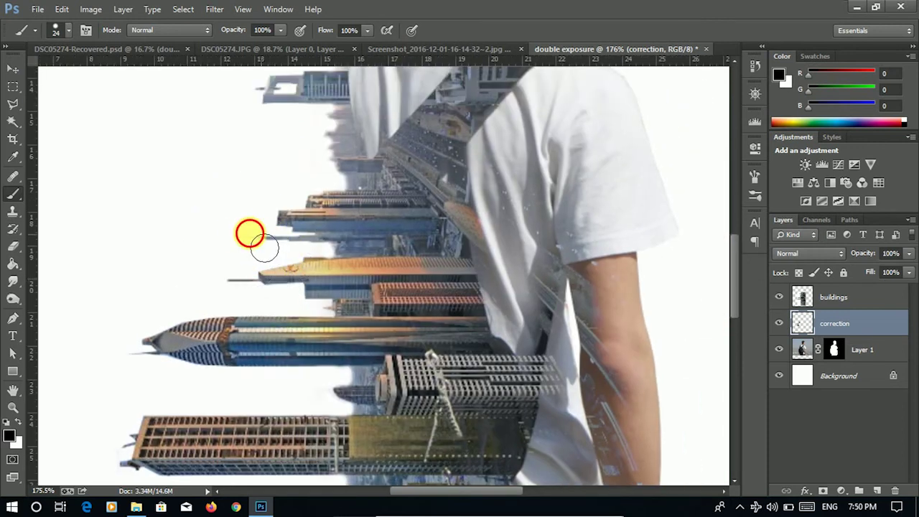
left_click_drag(335, 179, 324, 318)
left_click_drag(331, 208, 324, 338)
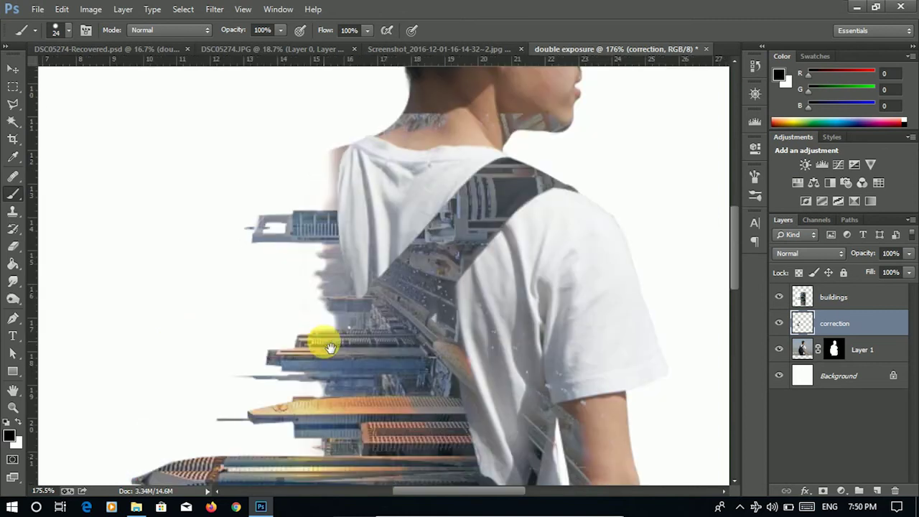
left_click_drag(281, 245, 276, 267)
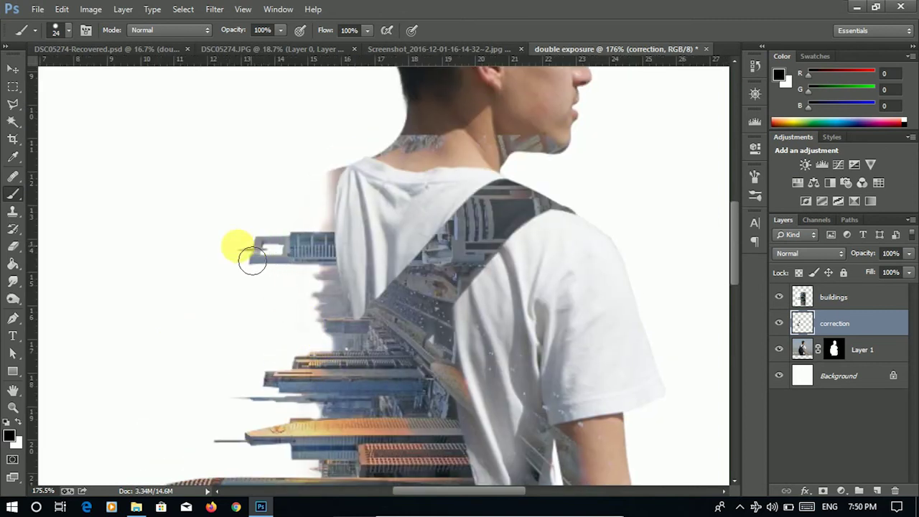
mouse_move(380, 345)
left_mouse_down()
mouse_move(359, 294)
mouse_move(365, 264)
left_mouse_up()
scroll(365, 263, "down", 5)
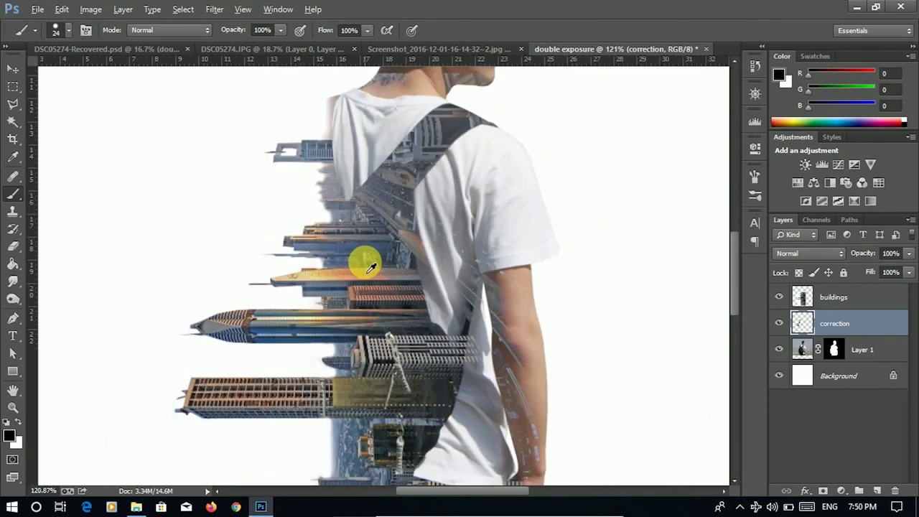
scroll(373, 271, "down", 3)
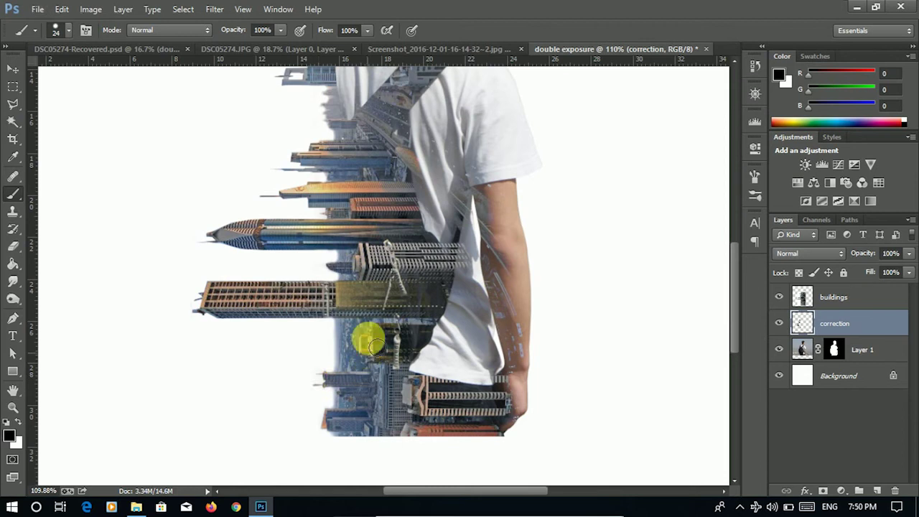
scroll(422, 313, "down", 5)
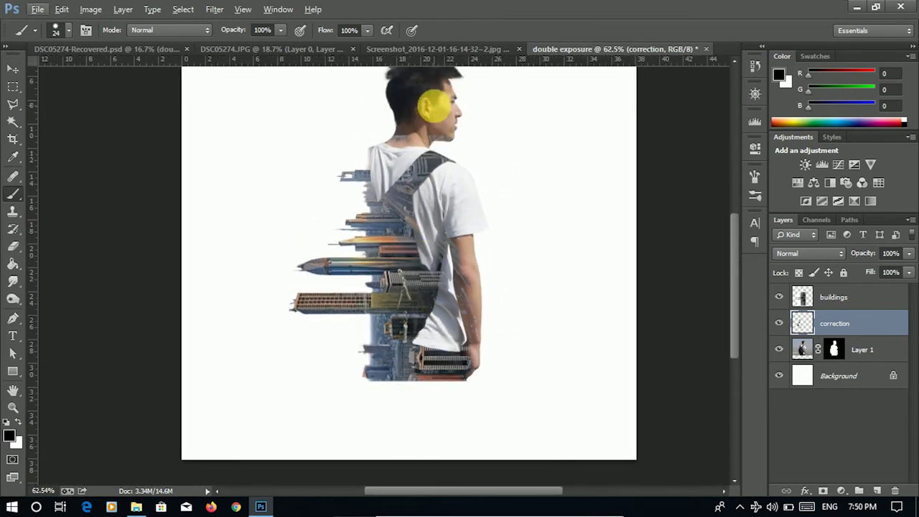
scroll(418, 167, "up", 5)
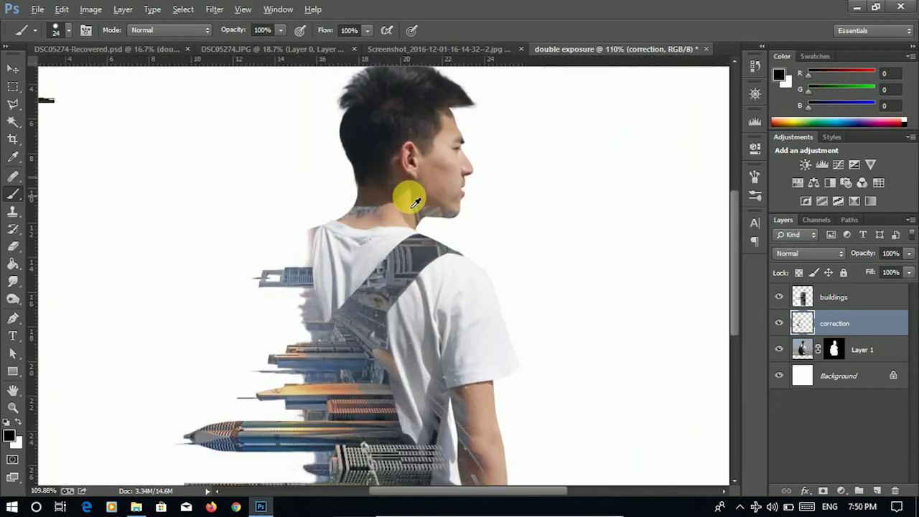
scroll(414, 205, "up", 4)
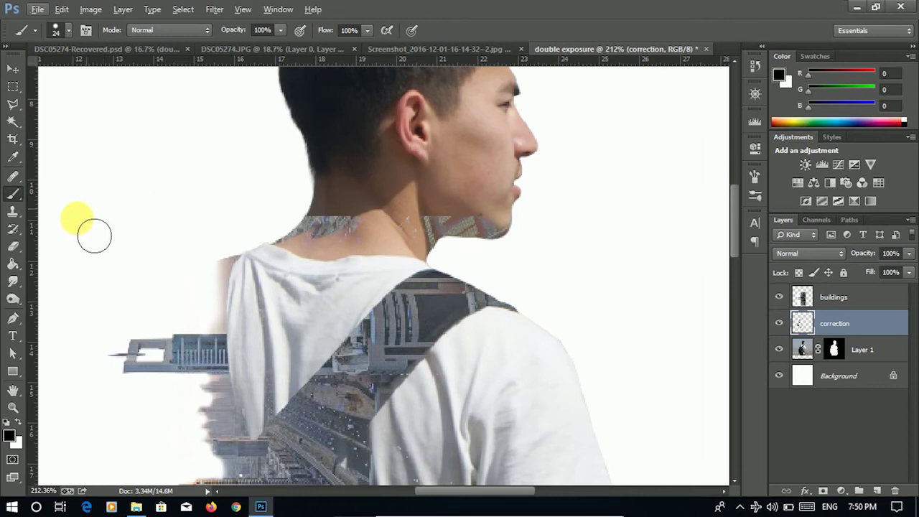
left_click(13, 247)
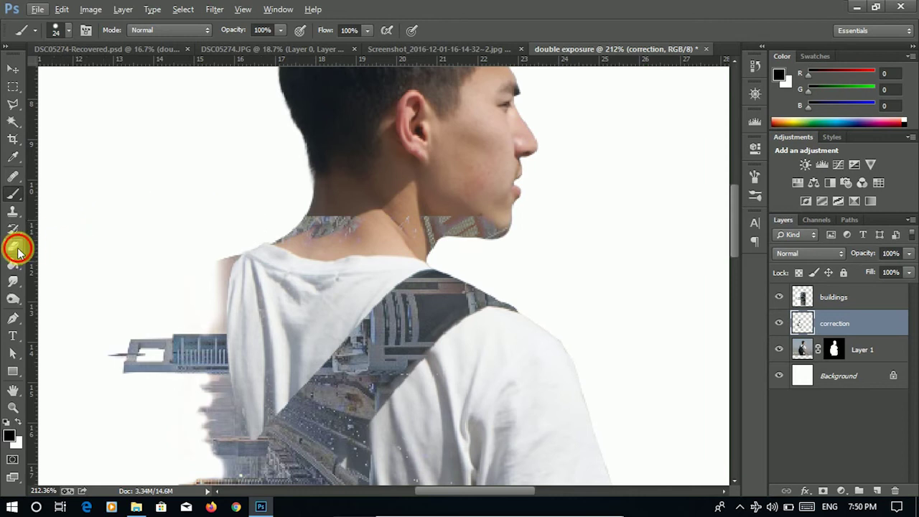
- Erase the city texture from the man's neck and chin on the buildings layer with a size-61 soft eraser
right_click(357, 219)
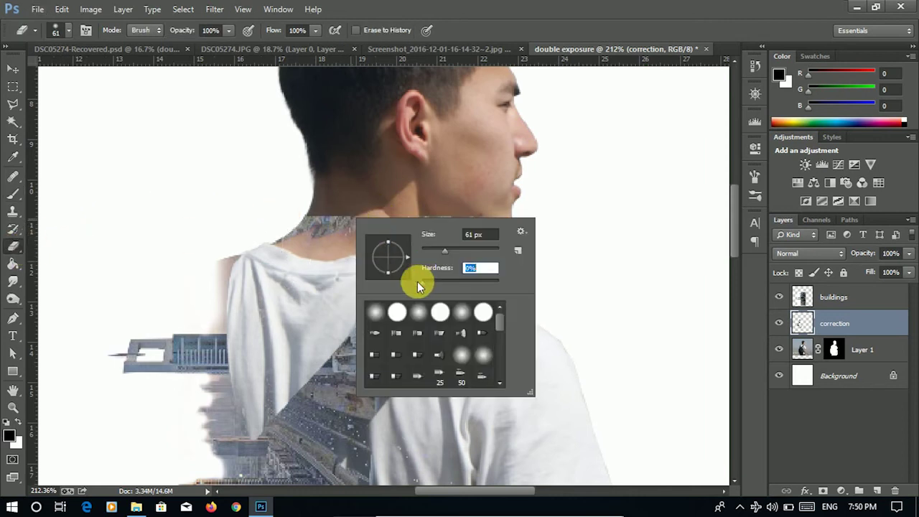
left_click(318, 207)
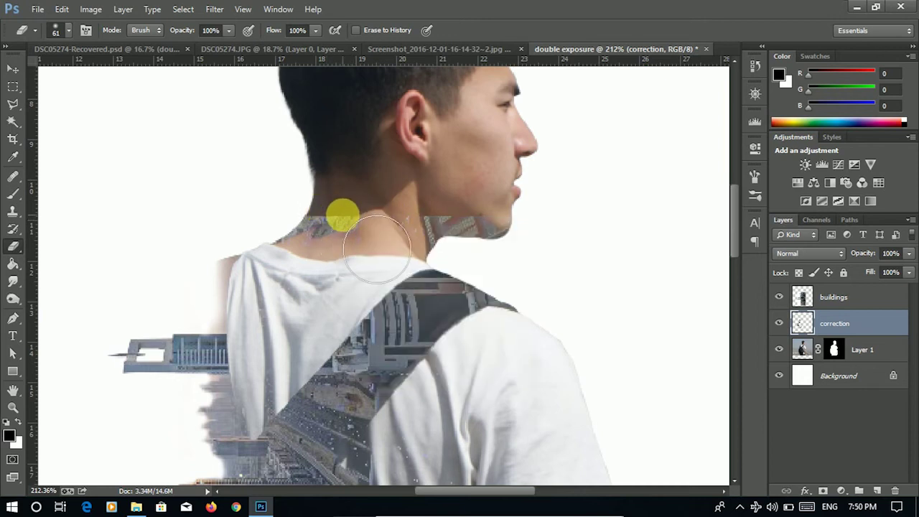
left_click(803, 296)
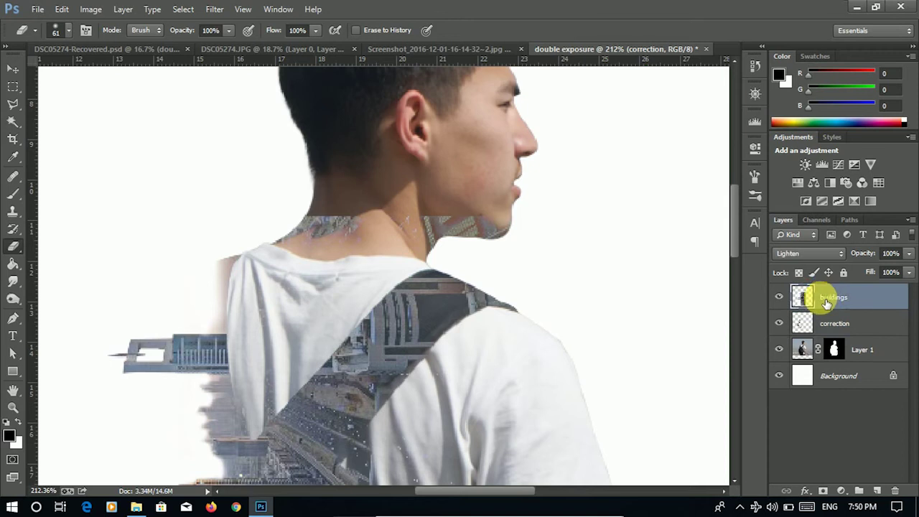
left_click(525, 255)
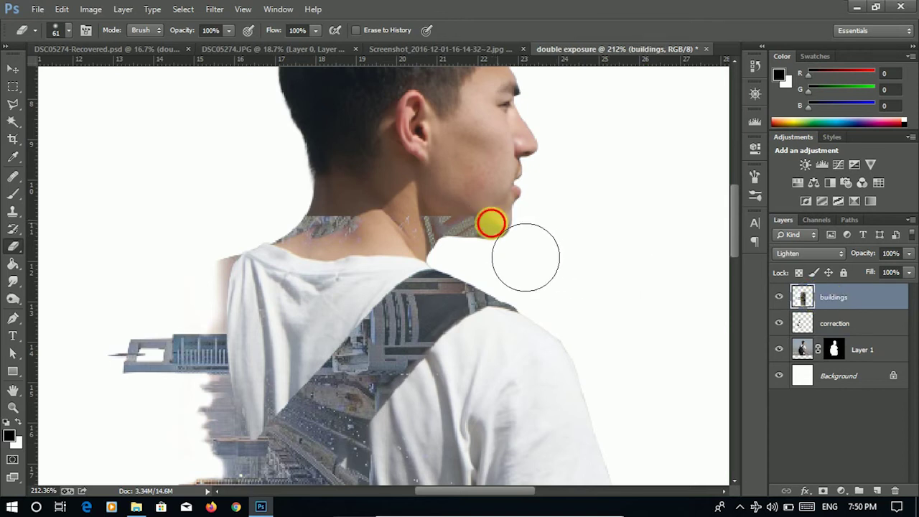
mouse_move(471, 253)
left_mouse_down()
mouse_move(353, 246)
mouse_move(330, 254)
mouse_move(380, 260)
mouse_move(341, 248)
mouse_move(392, 252)
mouse_move(354, 243)
mouse_move(324, 256)
mouse_move(380, 267)
mouse_move(529, 240)
mouse_move(595, 240)
left_mouse_up()
- Zoom out and compare the result with the finished reference poster
scroll(559, 205, "down", 5)
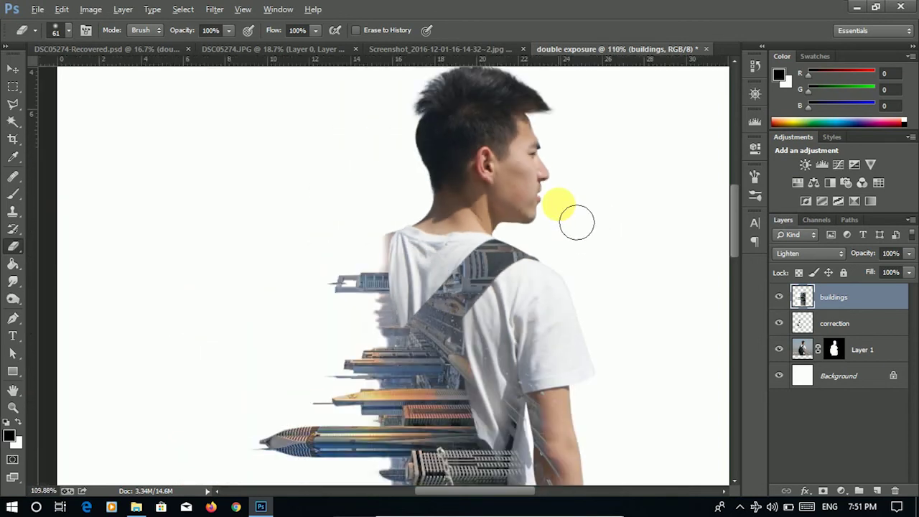
scroll(568, 214, "down", 2)
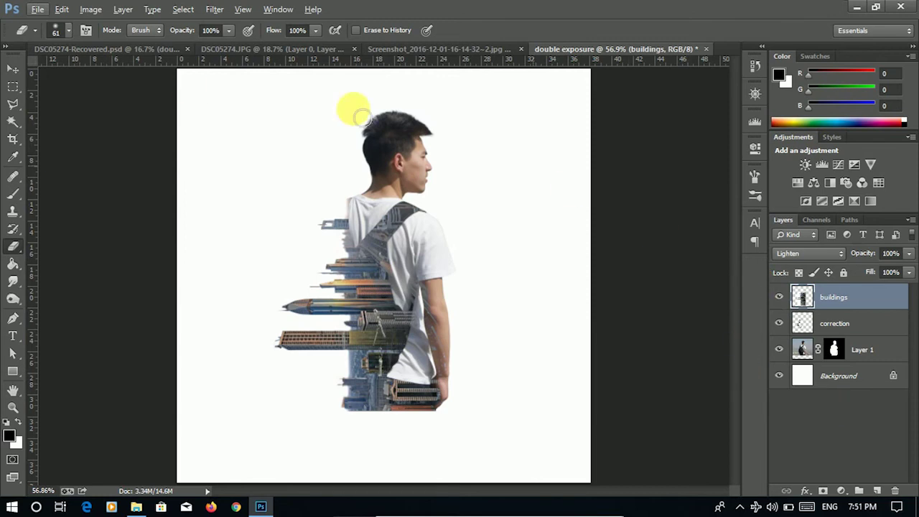
left_click(81, 51)
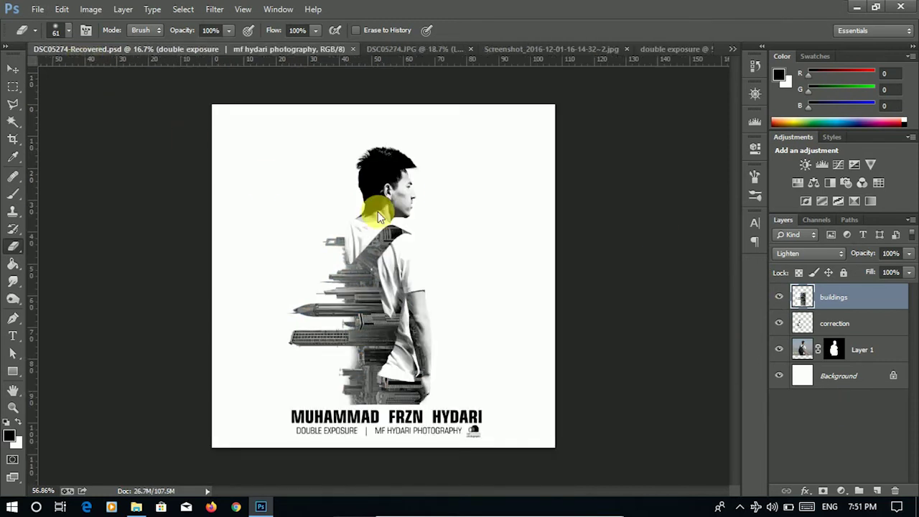
left_click(654, 50)
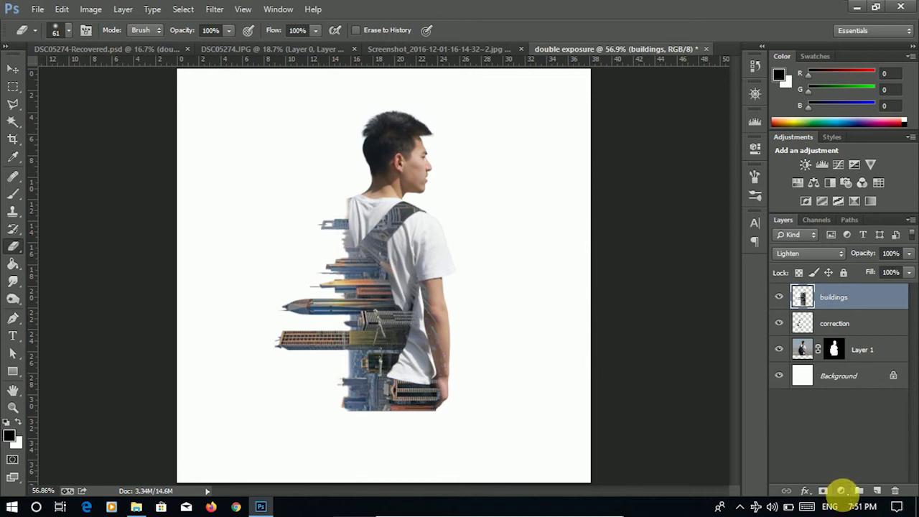
- Add a Black & White adjustment layer and tune its Reds, Yellows, Greens, Cyans and Blues sliders
left_click(842, 491)
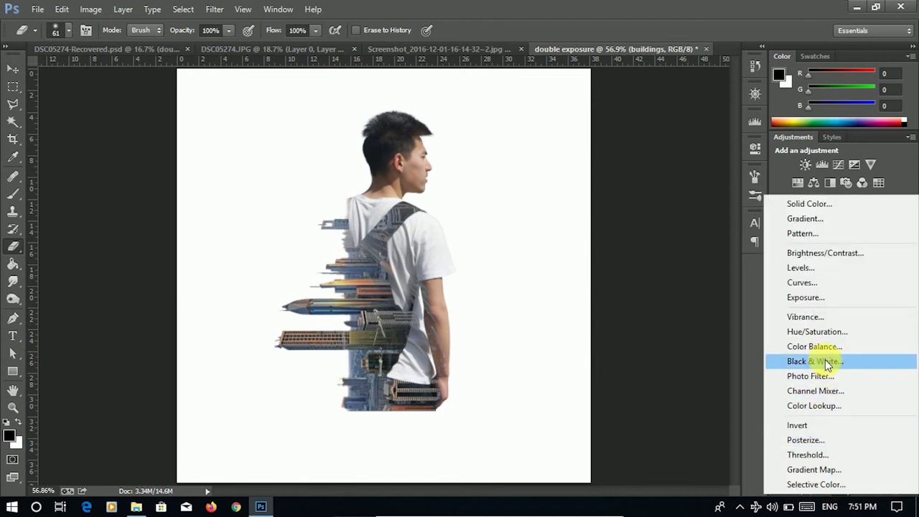
left_click(826, 362)
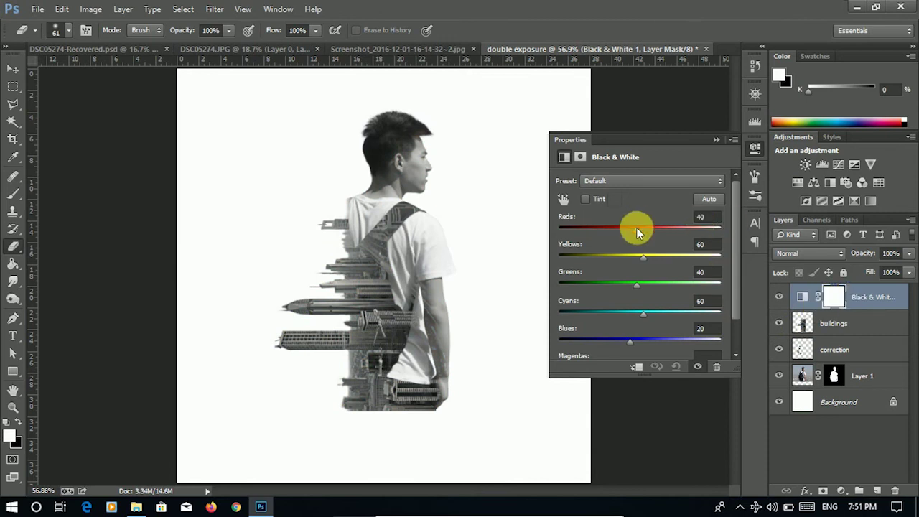
left_click_drag(636, 228, 652, 258)
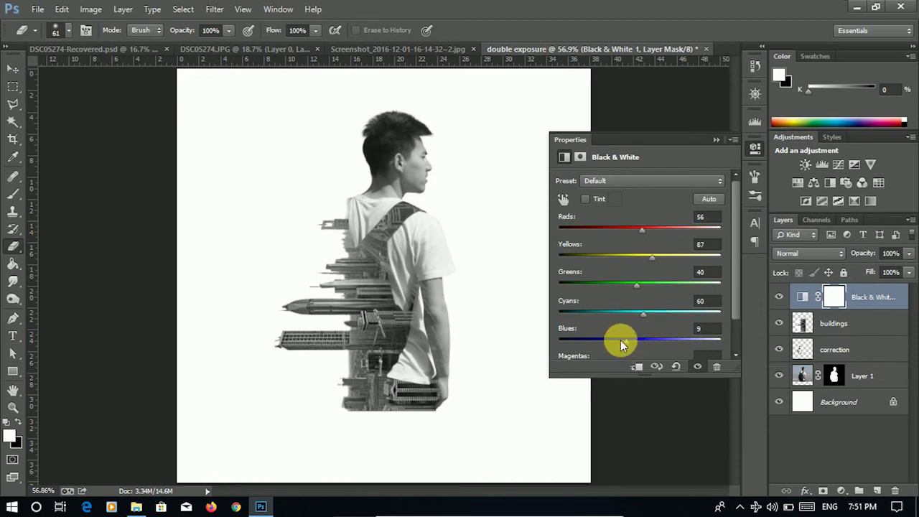
left_click_drag(607, 337, 602, 338)
mouse_move(640, 313)
left_mouse_down()
mouse_move(627, 313)
mouse_move(626, 283)
mouse_move(648, 284)
mouse_move(623, 310)
left_mouse_up()
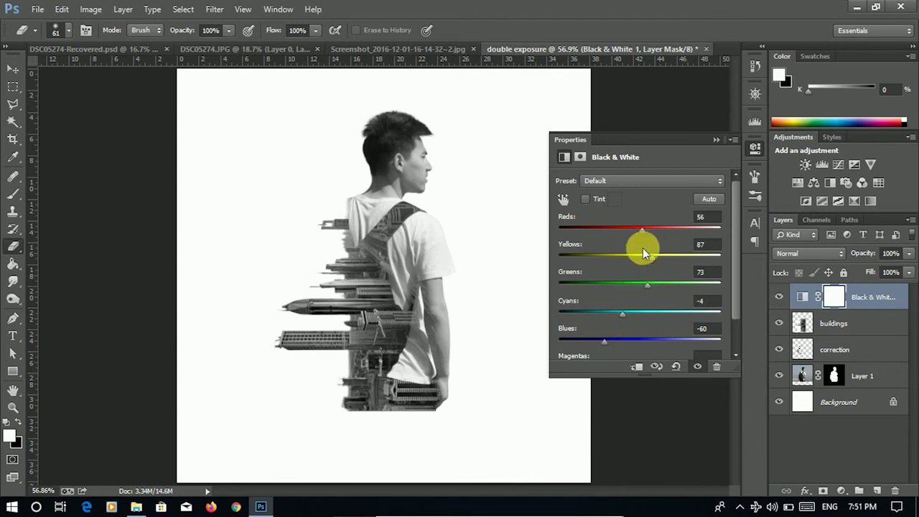
left_click_drag(642, 226, 640, 230)
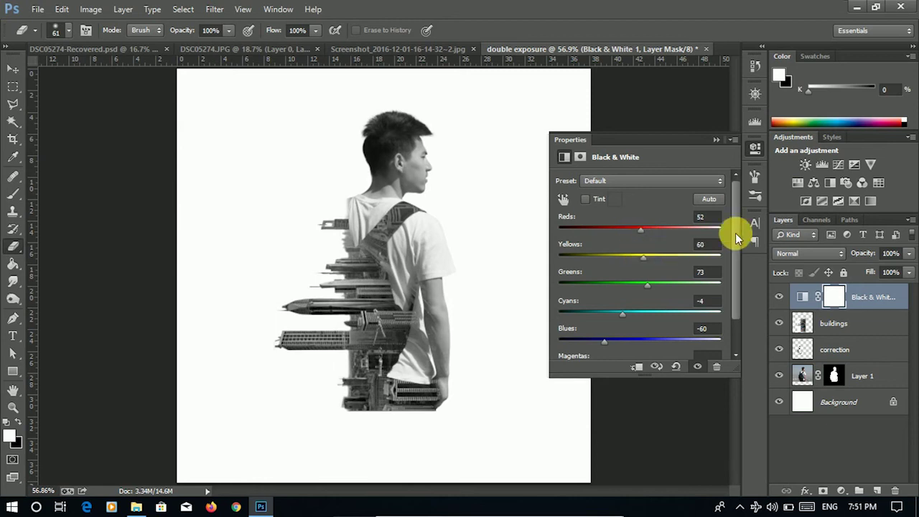
left_click(758, 151)
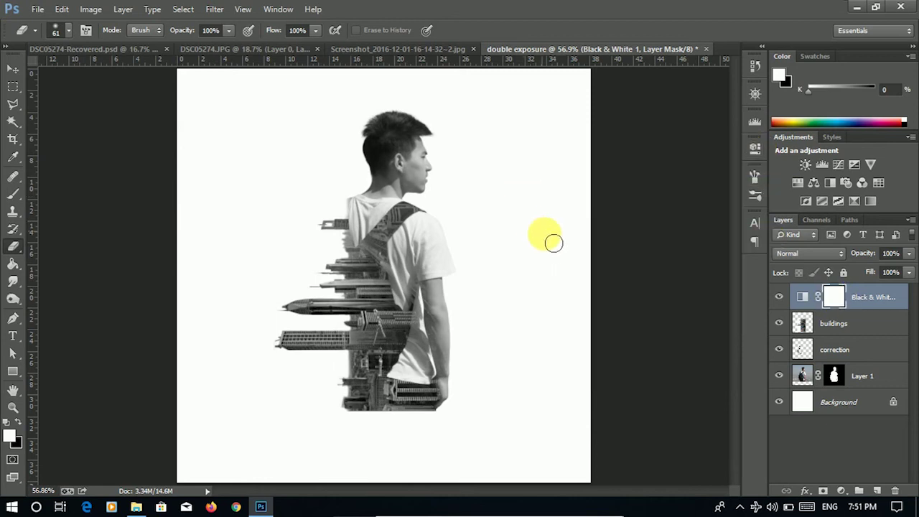
- Apply Brightness 5 and Contrast 57 to Layer 1
left_click(803, 376)
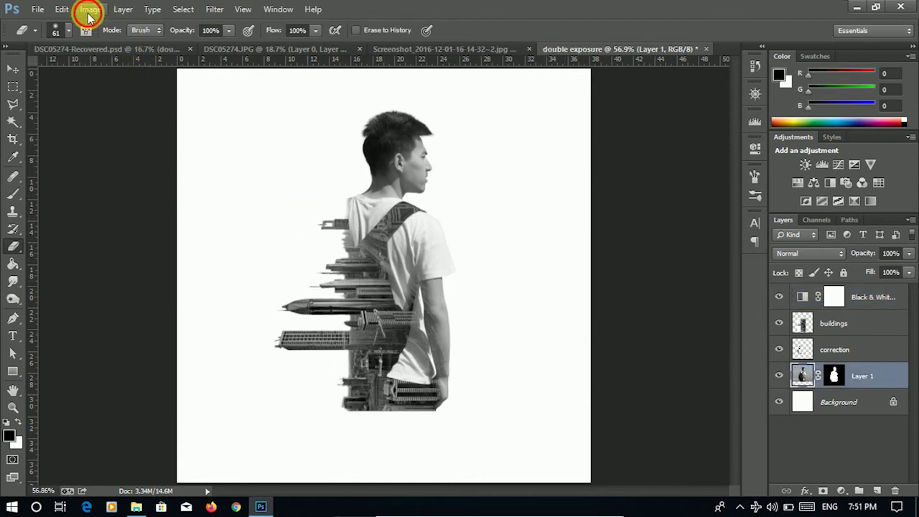
left_click(90, 9)
mouse_move(192, 43)
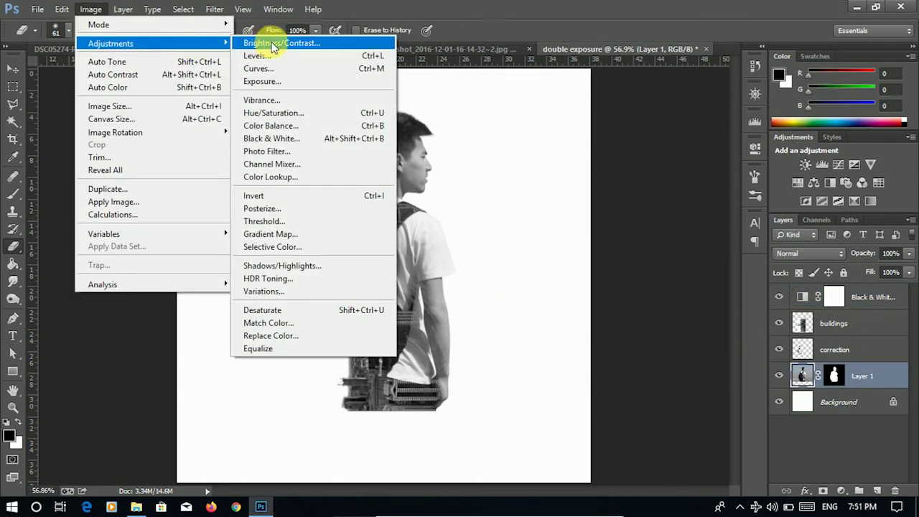
left_click(259, 43)
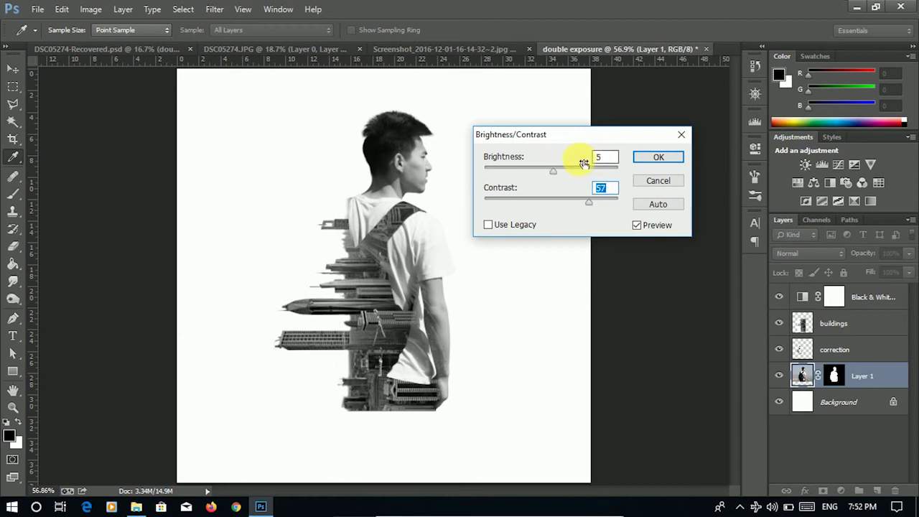
left_click(654, 154)
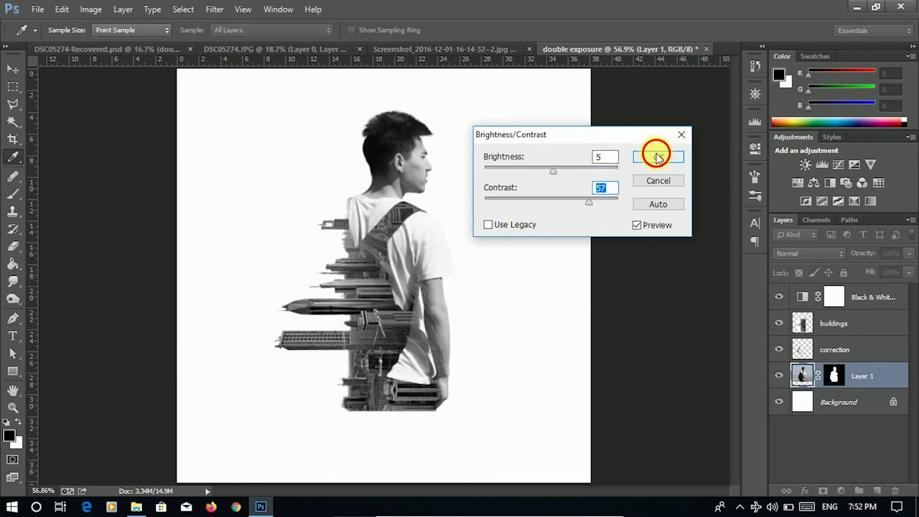
key("e")
- Give Layer 1 a gentle S-curve with points 65/60 and 167/171, endpoints 8 and 250
left_click(90, 9)
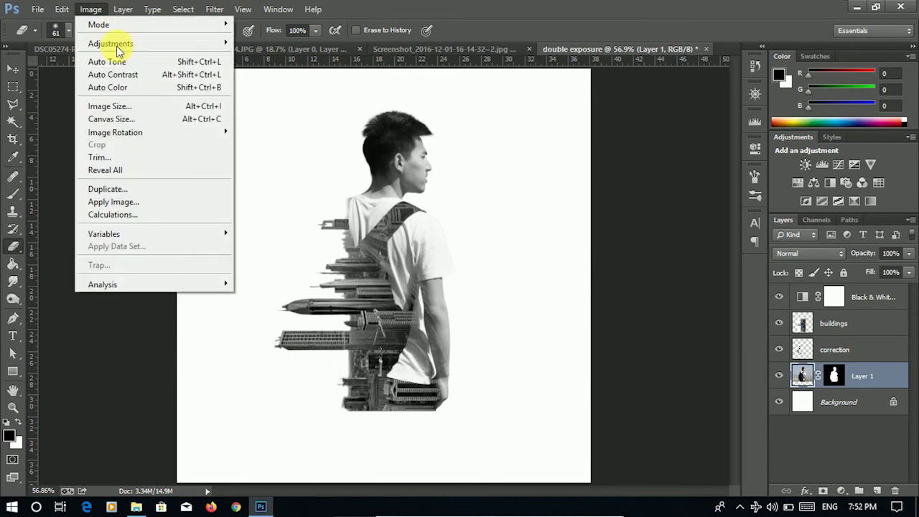
mouse_move(216, 43)
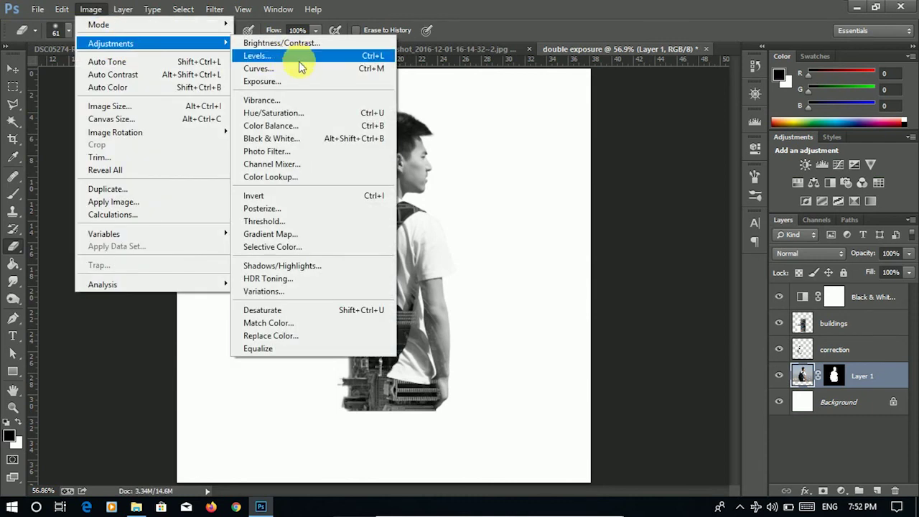
left_click(298, 68)
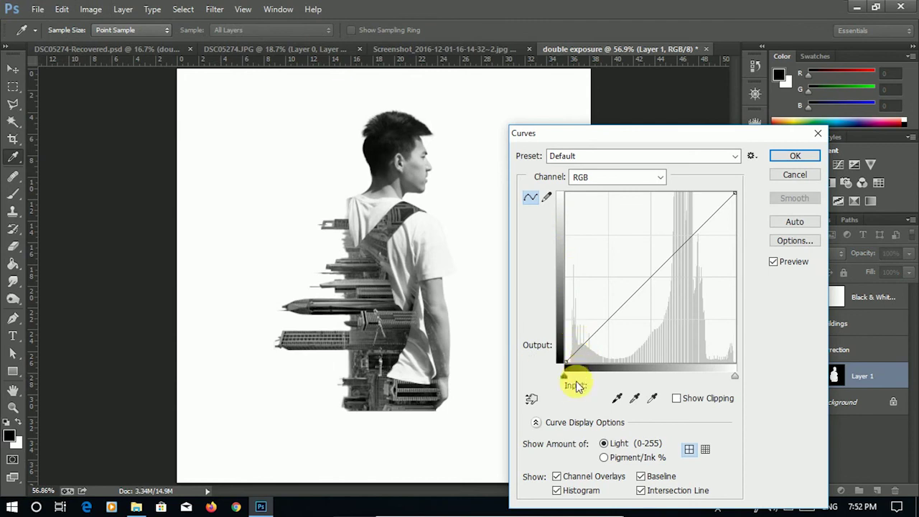
left_click_drag(564, 380, 569, 381)
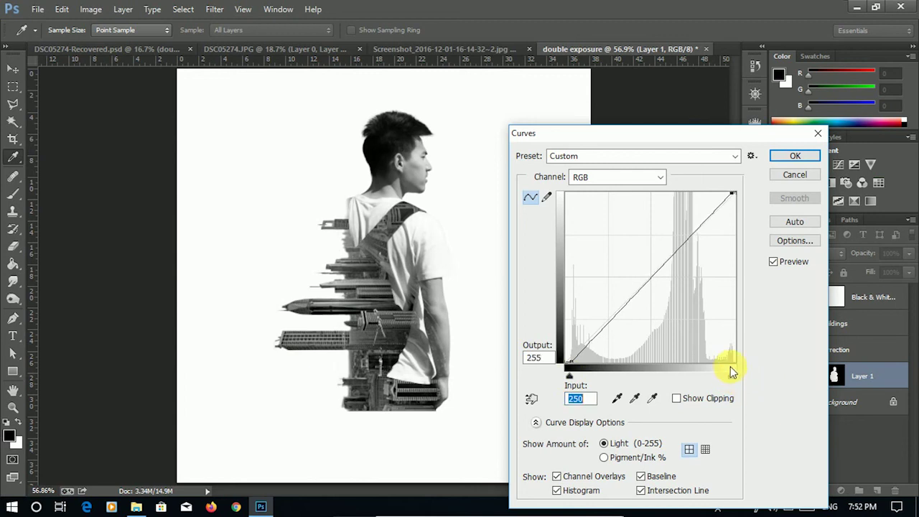
left_click(614, 328)
left_click_drag(615, 328, 612, 325)
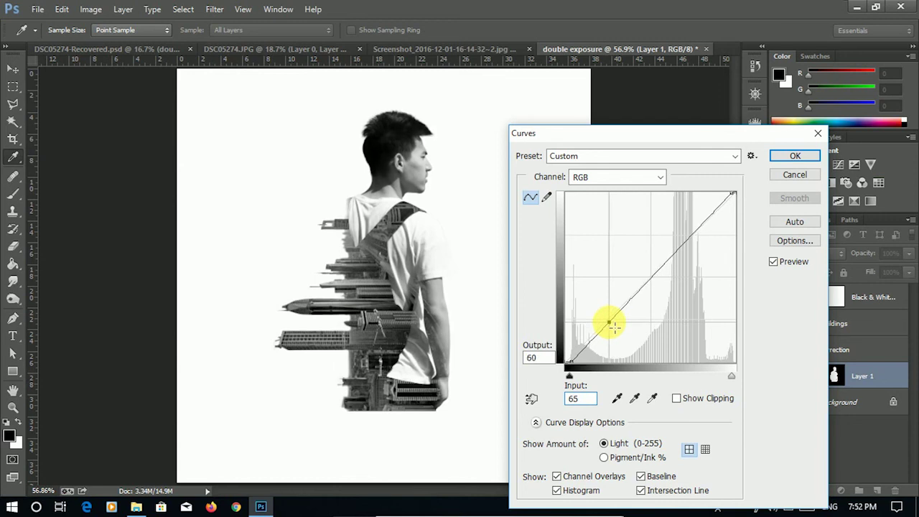
left_click_drag(680, 251, 681, 252)
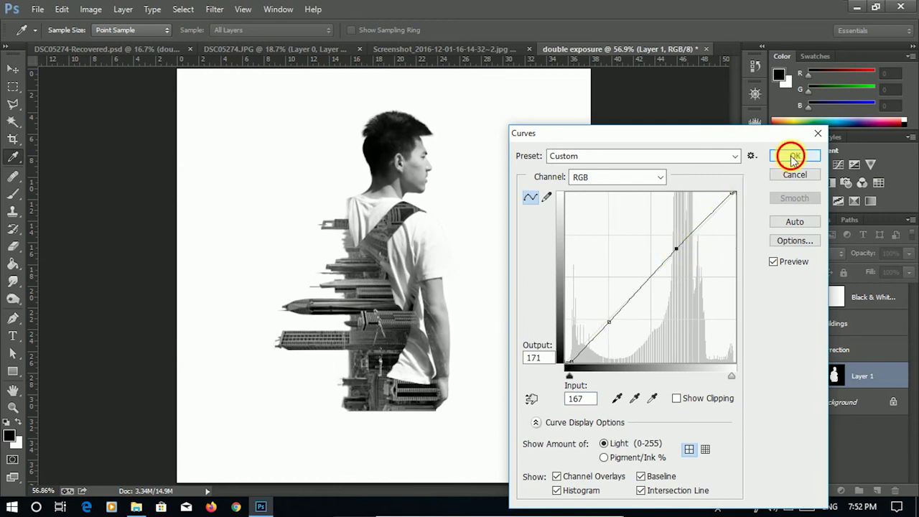
left_click(793, 156)
key("e")
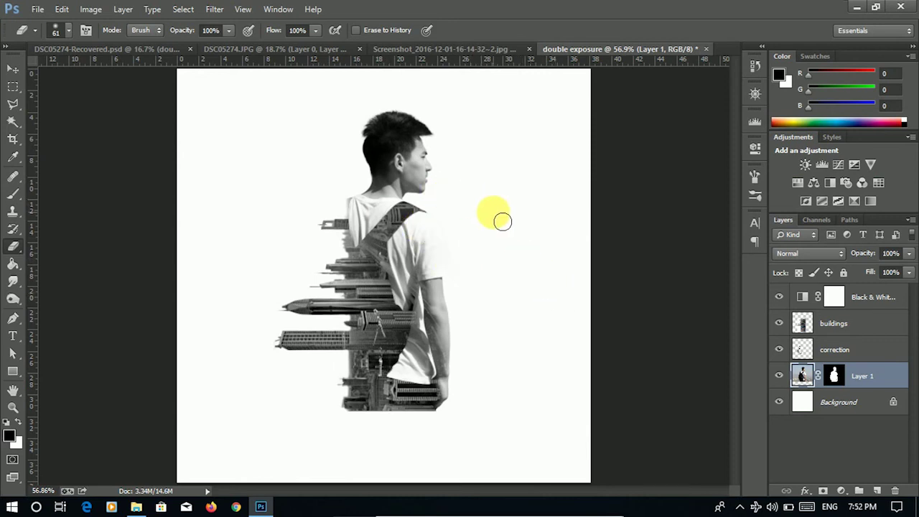
- Type the man's name in capitals on a new text layer below the figure
scroll(494, 213, "down", 1)
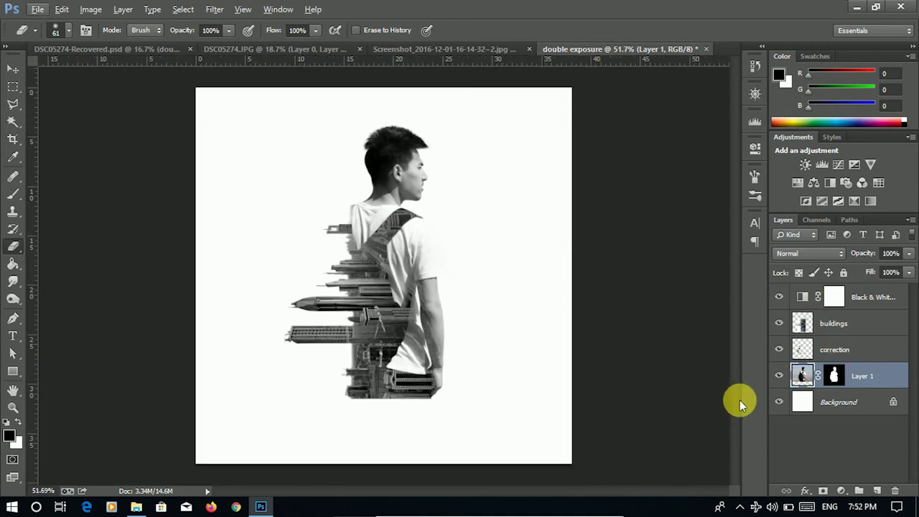
left_click(12, 338)
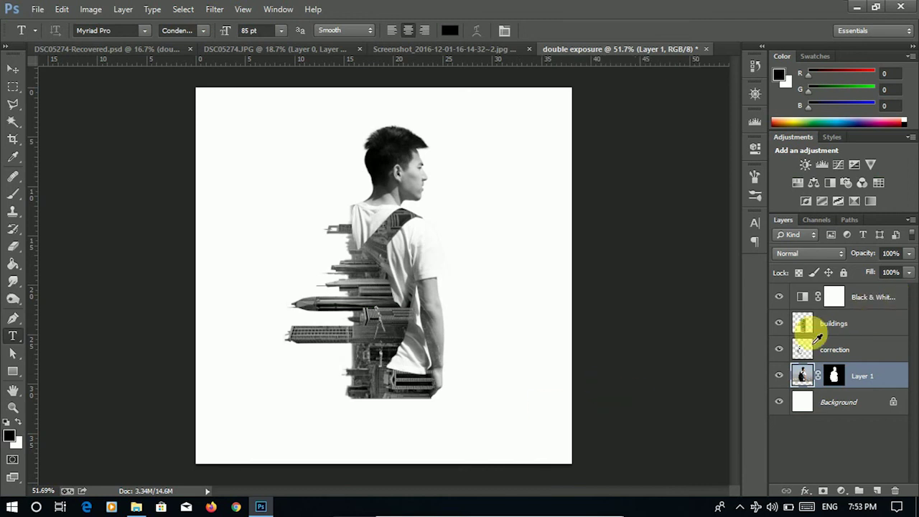
left_click(835, 297)
left_click(291, 423)
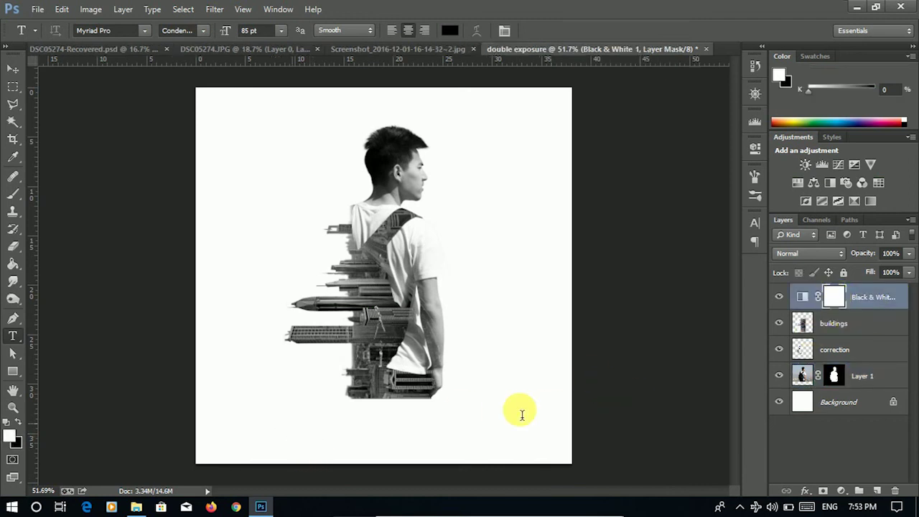
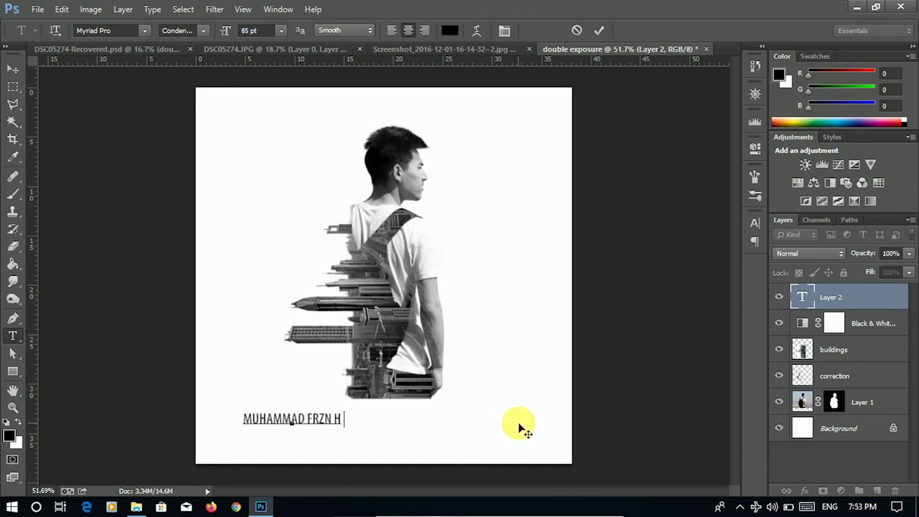
- Make the name Bold at 119 pt, centre it beneath the figure and commit
left_click_drag(559, 437, 602, 439)
key("ctrl+a")
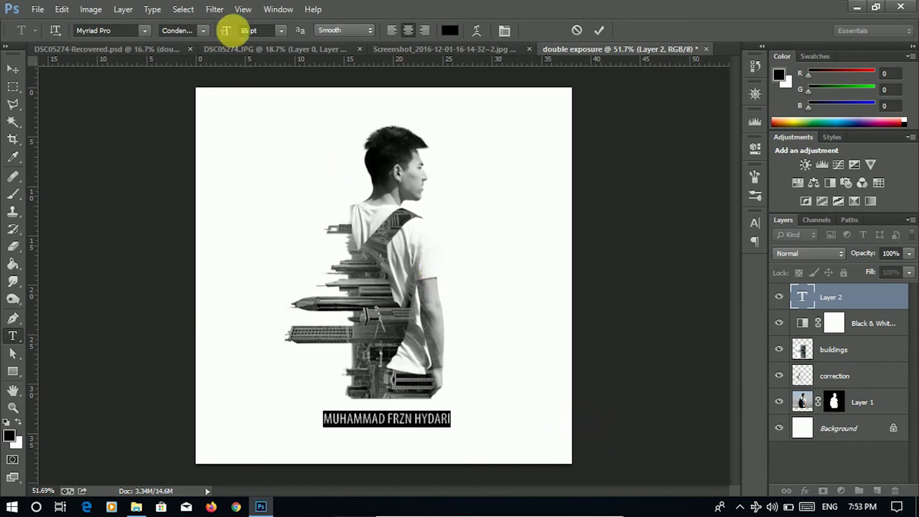
left_click_drag(232, 29, 246, 28)
left_click(206, 32)
left_click(211, 127)
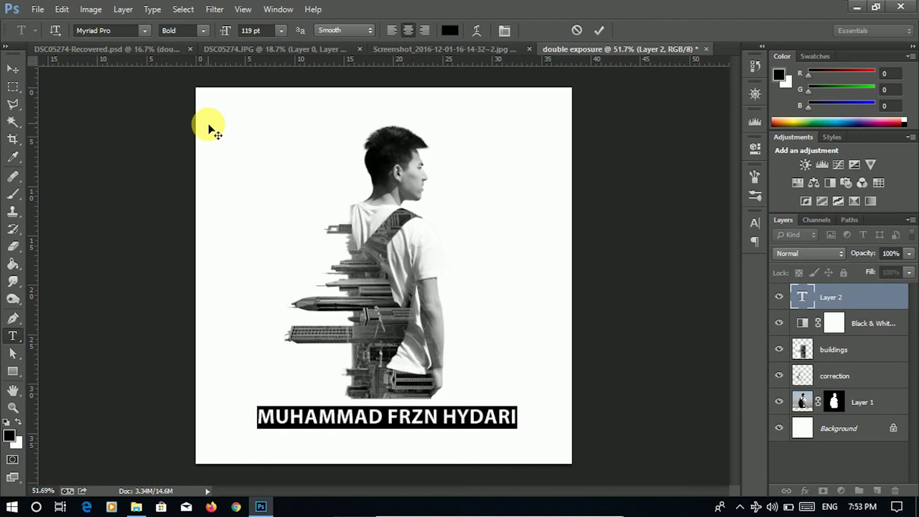
left_click_drag(521, 226, 524, 223)
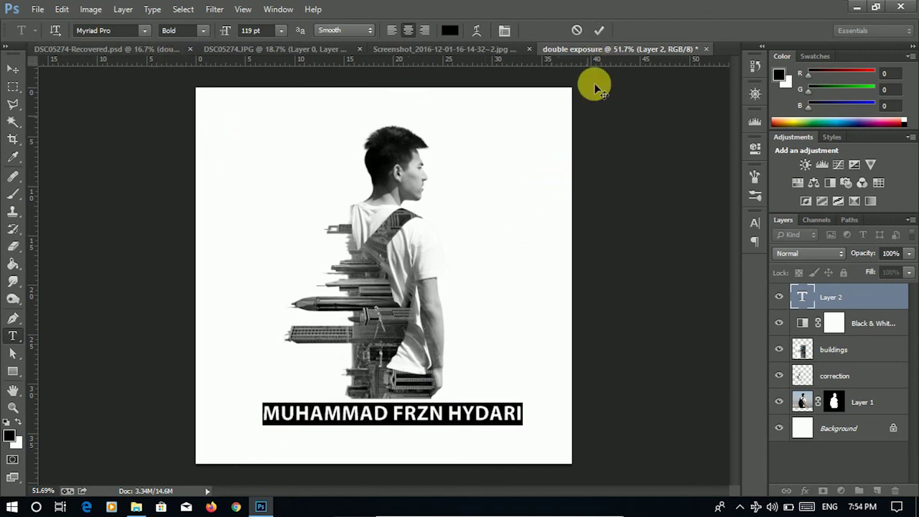
left_click(600, 30)
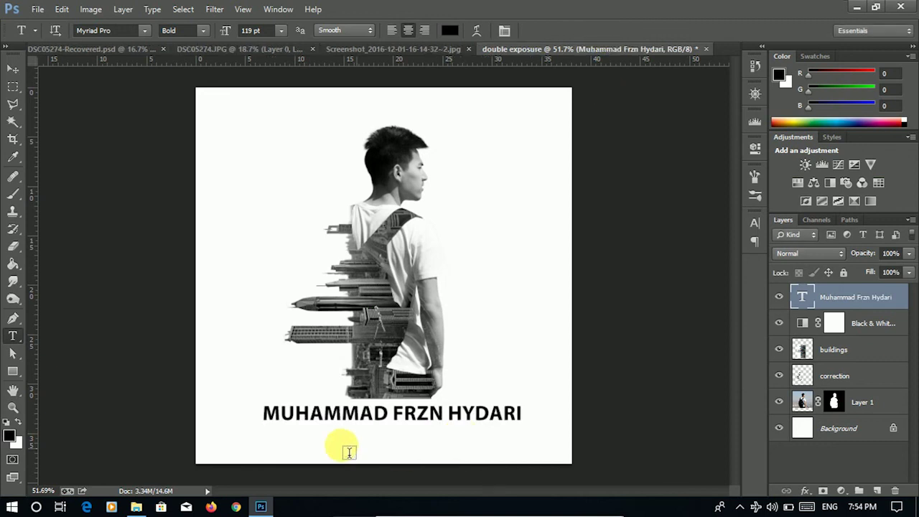
left_click(262, 448)
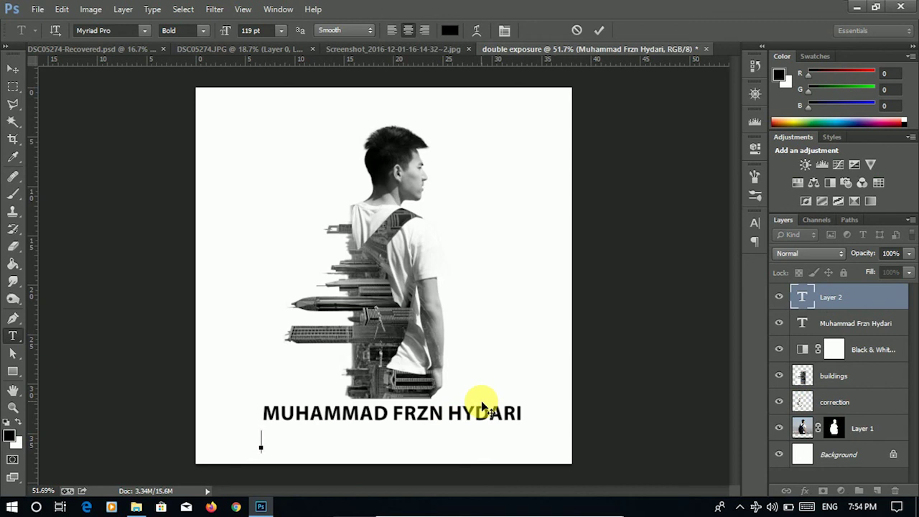
- Type the subtitle 'DOUBLE EXPOSURE | TUTORIALS FROM A TO Z' in Regular weight
type("DOUBLE EXPOS")
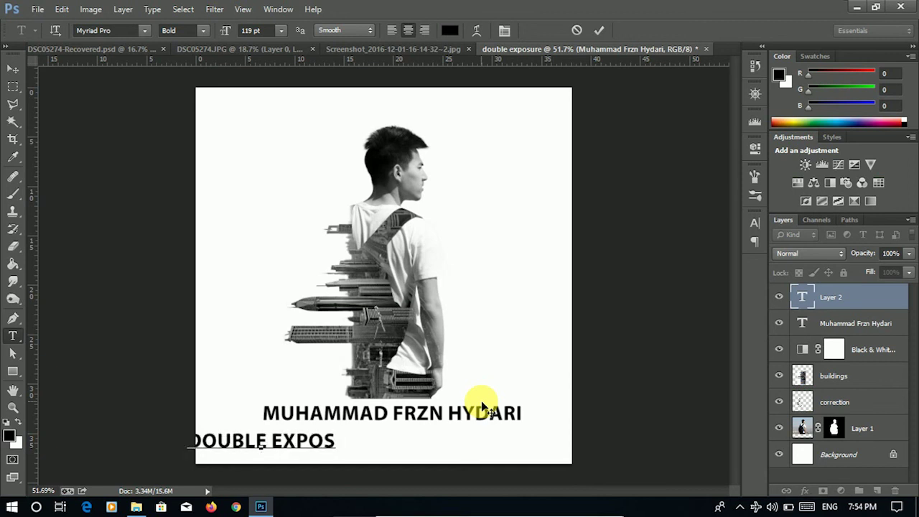
type("URE")
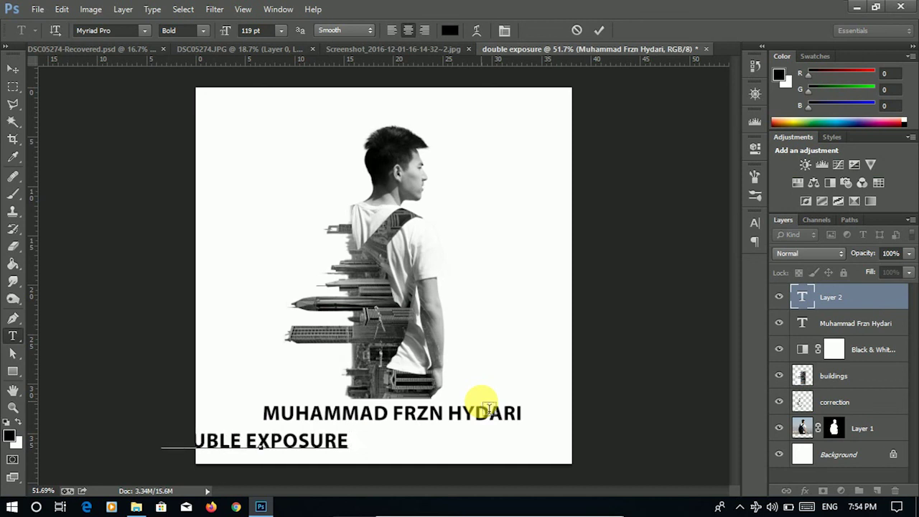
type("  |")
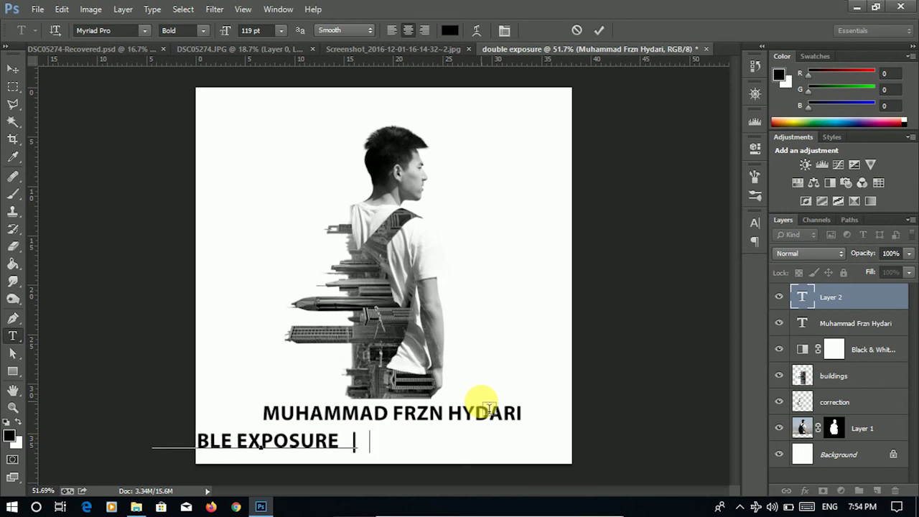
type("    TUT")
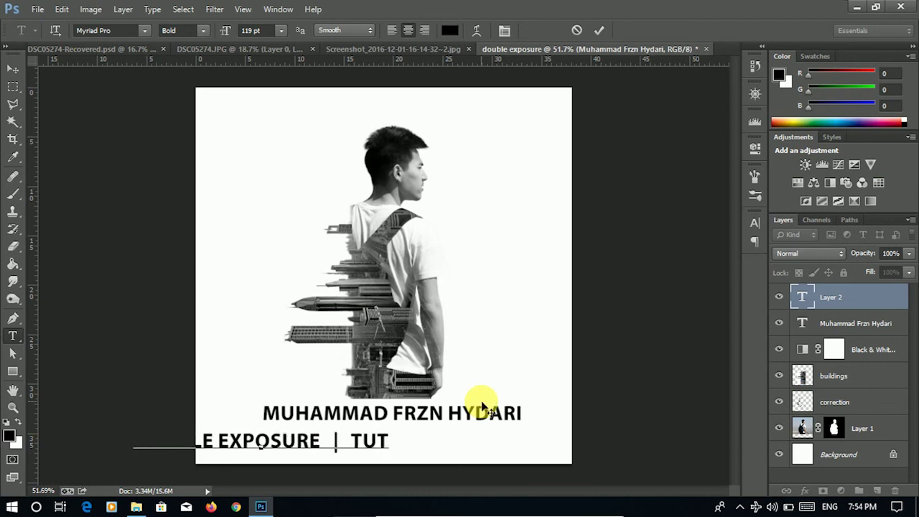
type("O RIALS F")
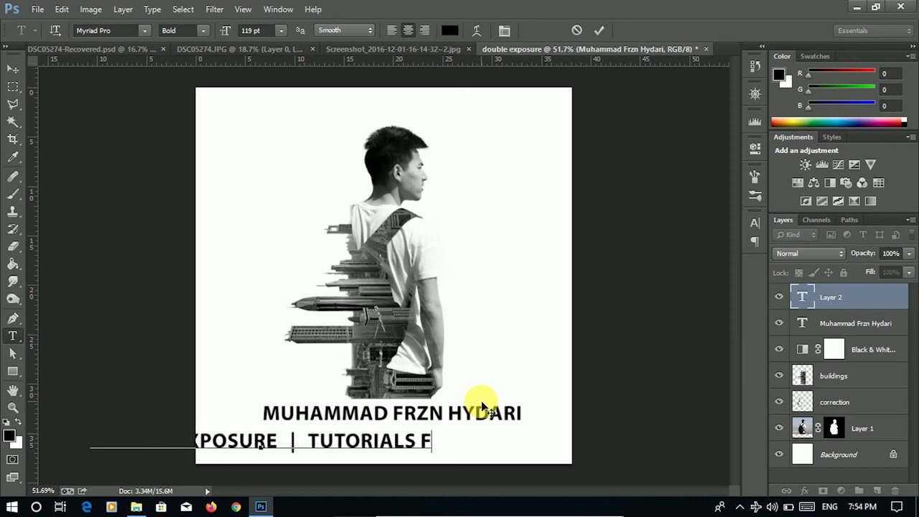
type("ROM")
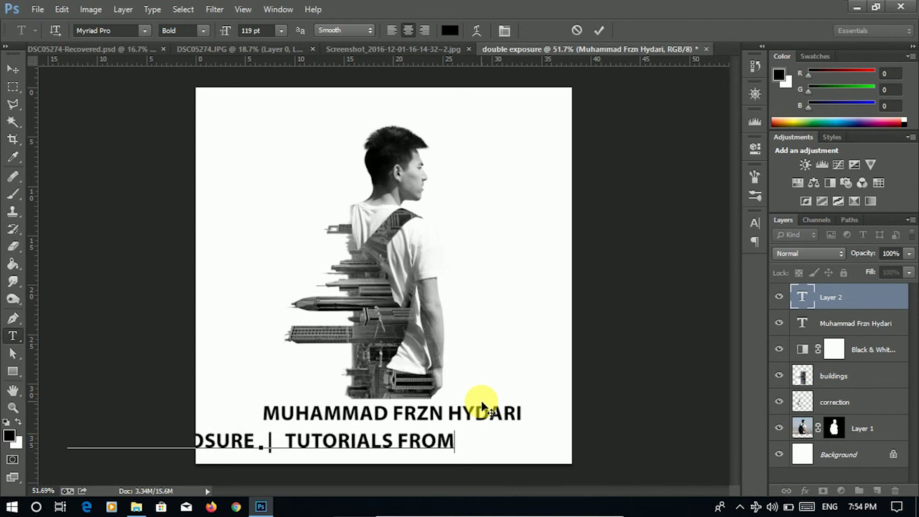
type(" A ")
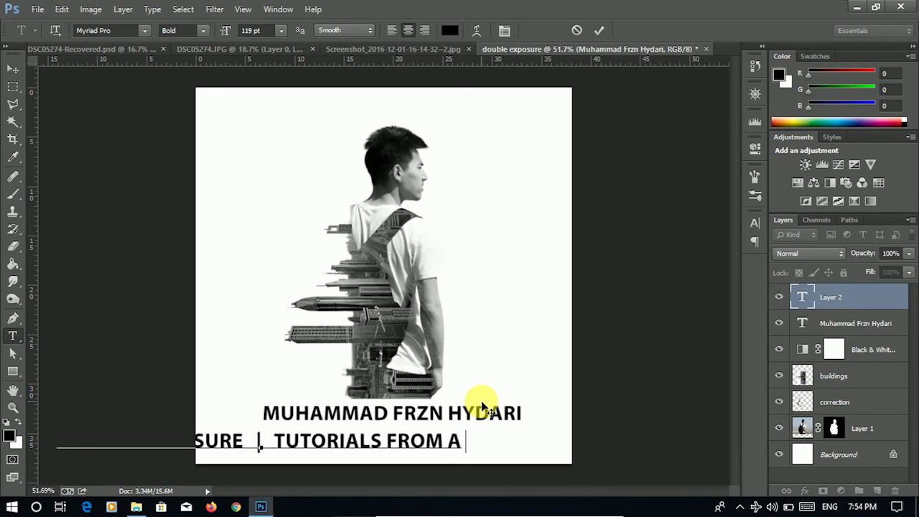
type("TO Z")
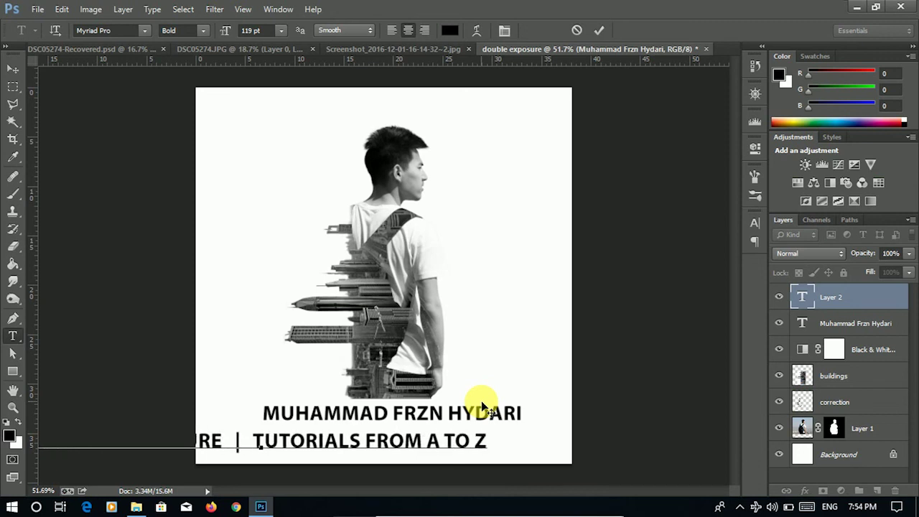
key("ctrl")
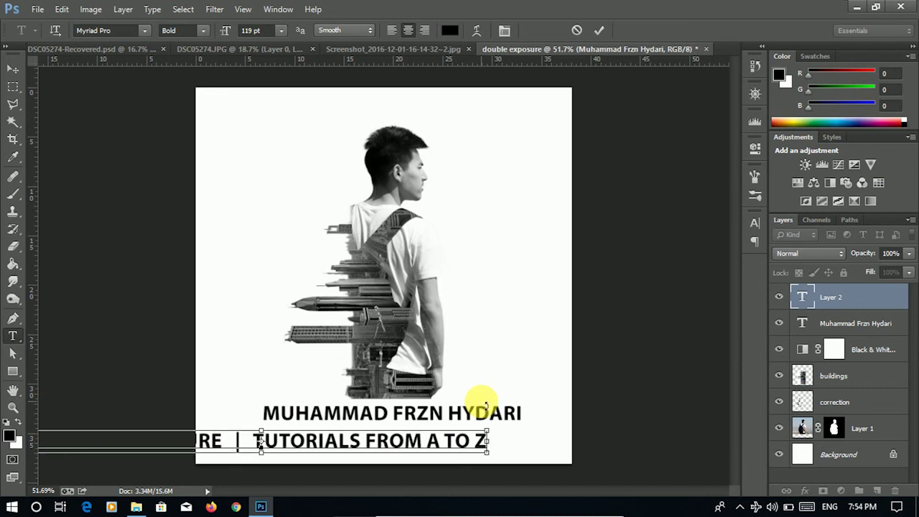
key("ctrl+a")
left_click(203, 30)
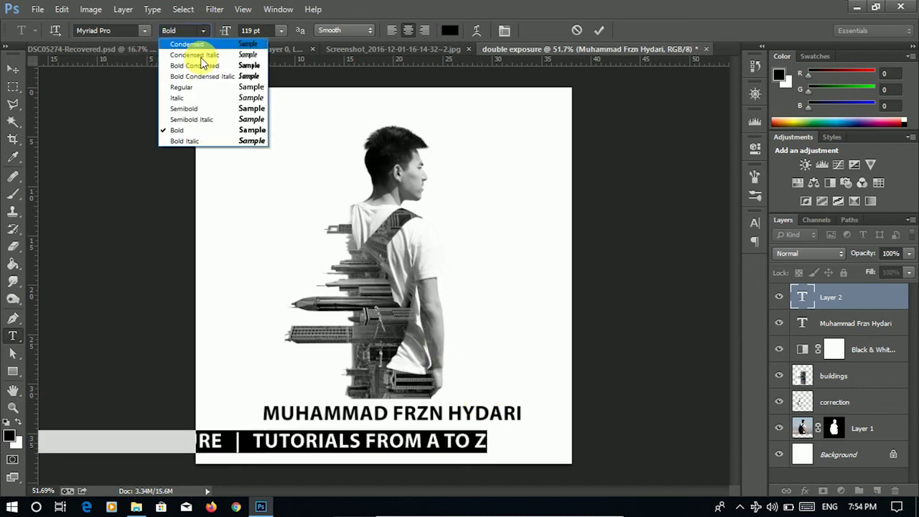
left_click(203, 87)
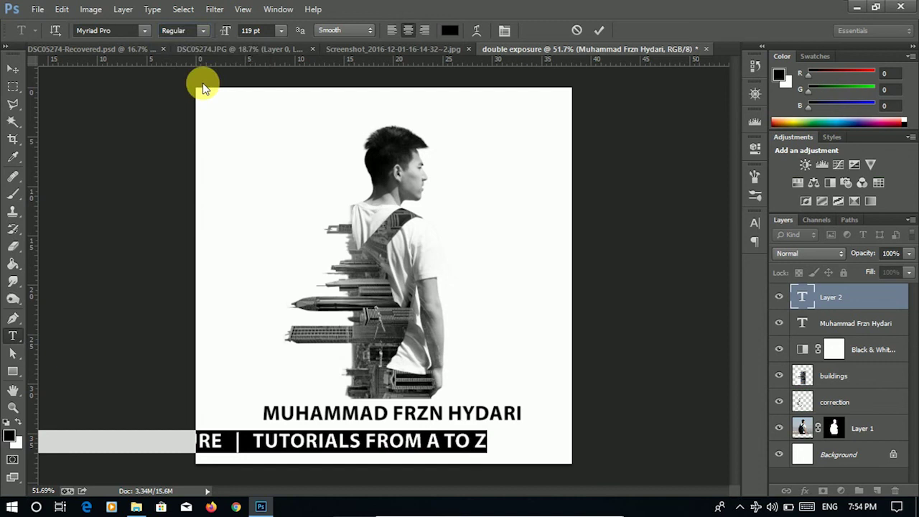
- Size the subtitle to 59 pt, centre it under the name and commit
left_click_drag(330, 316, 424, 310)
left_click_drag(226, 30, 191, 36)
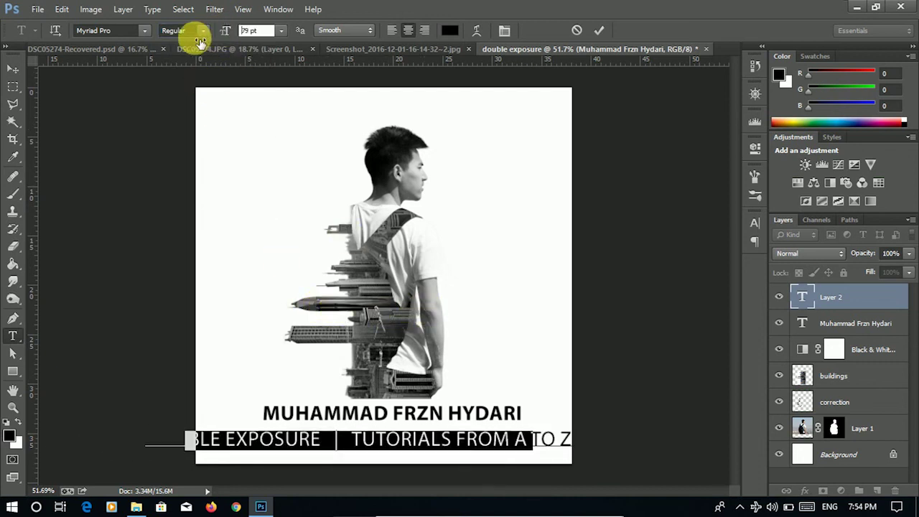
left_click_drag(377, 276, 412, 267)
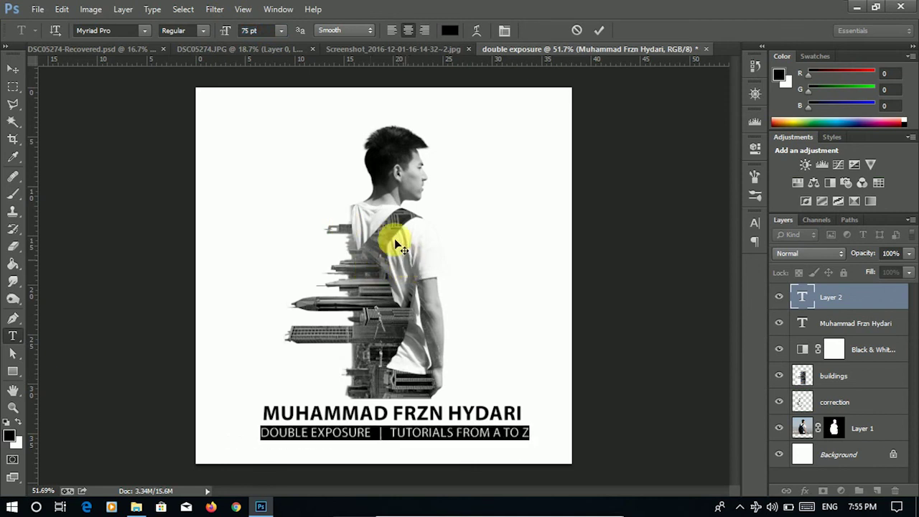
left_click_drag(231, 37, 217, 37)
left_click_drag(300, 301, 295, 298)
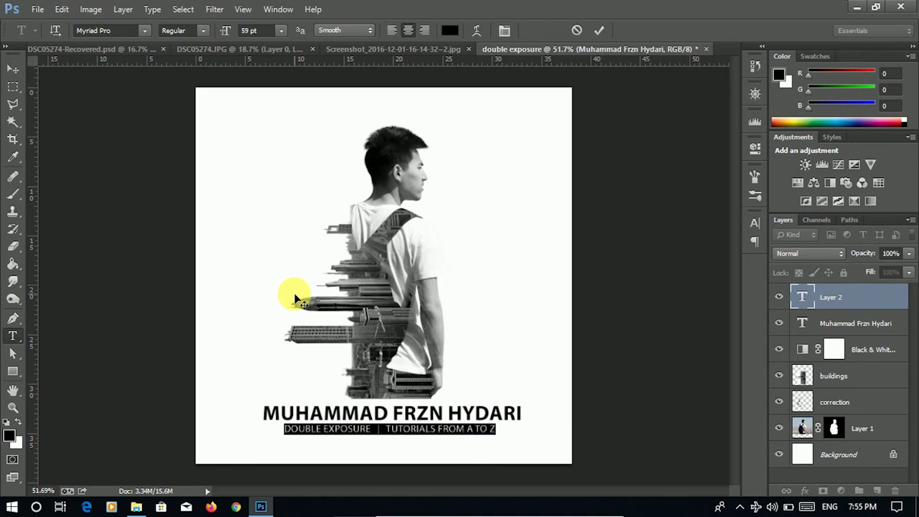
left_click(599, 30)
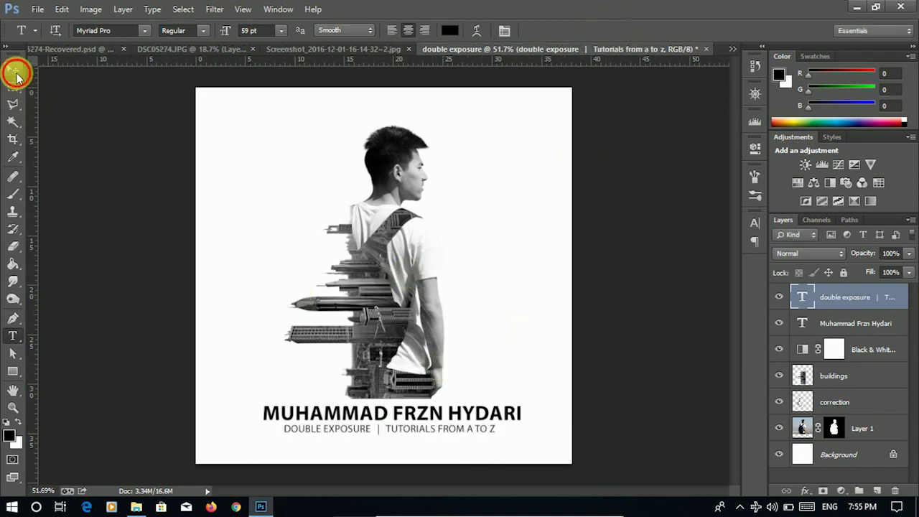
- Scale the subtitle narrower with the Move tool's transform controls
left_click(13, 68)
left_click_drag(498, 426, 492, 434)
left_click(676, 30)
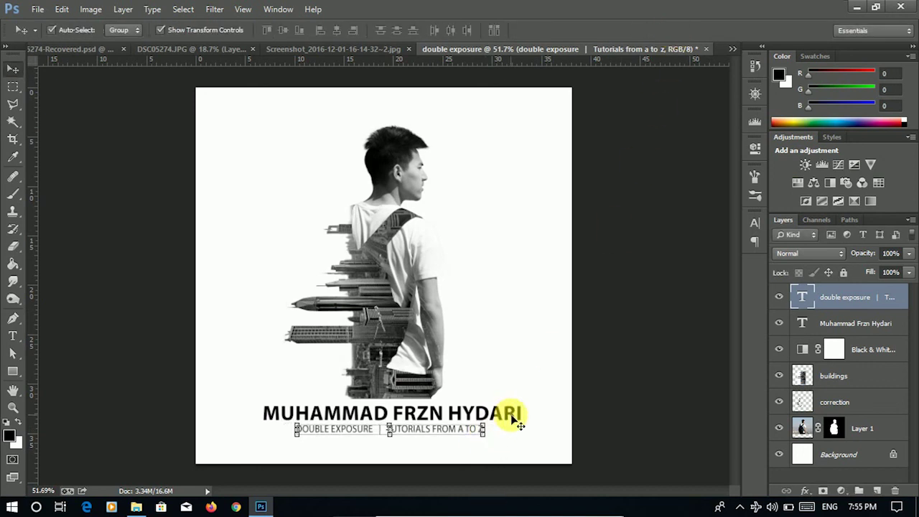
- Stretch the name title to about 118% height and move the subtitle up beneath it
left_click(391, 411)
left_click_drag(396, 410, 392, 391)
left_click_drag(522, 415, 514, 416)
left_click(677, 31)
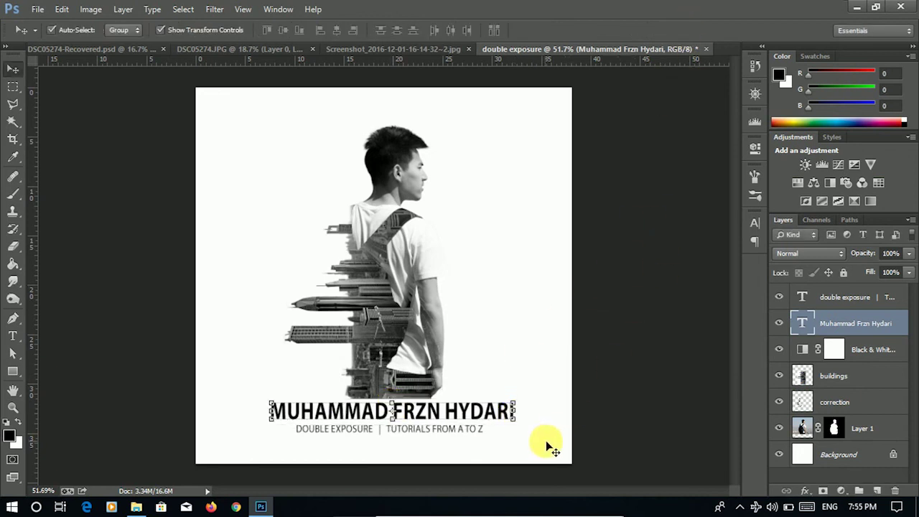
left_click_drag(438, 438, 434, 431)
left_click(630, 374)
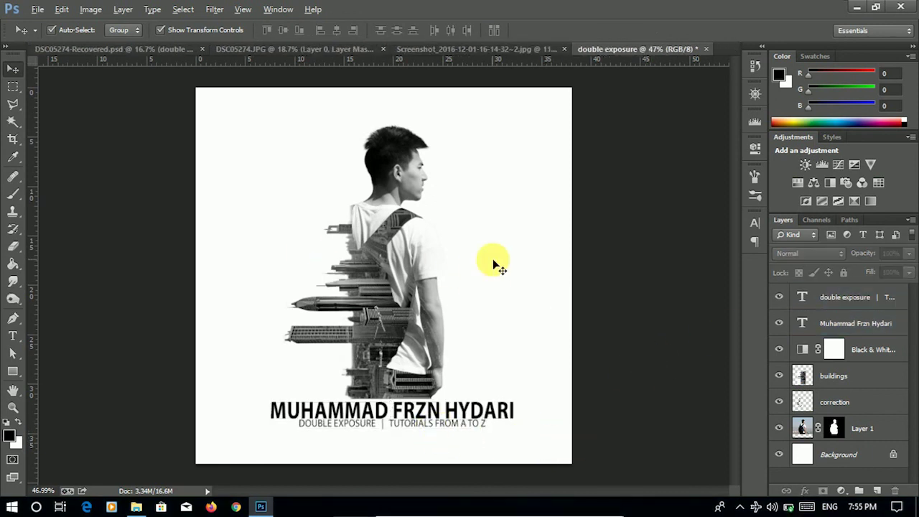